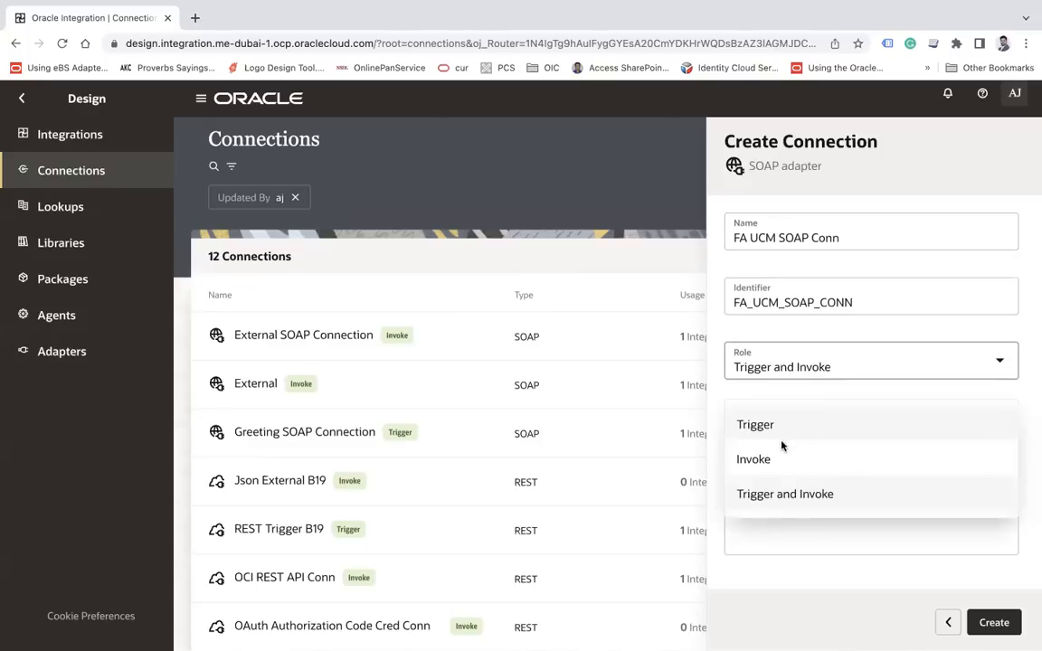
Create FA UCM SOAP Conn with the pasted UCM WSDL URL and Basic Authentication username and password
{"action": "left_click", "coordinate": [995, 622]}
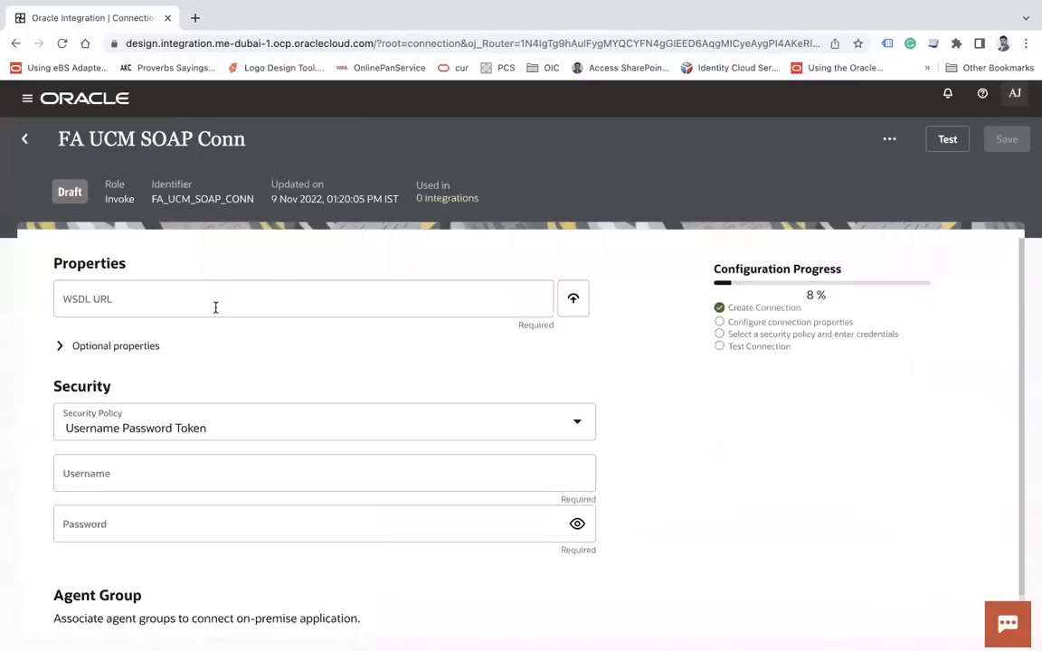
{"action": "left_click", "coordinate": [184, 297]}
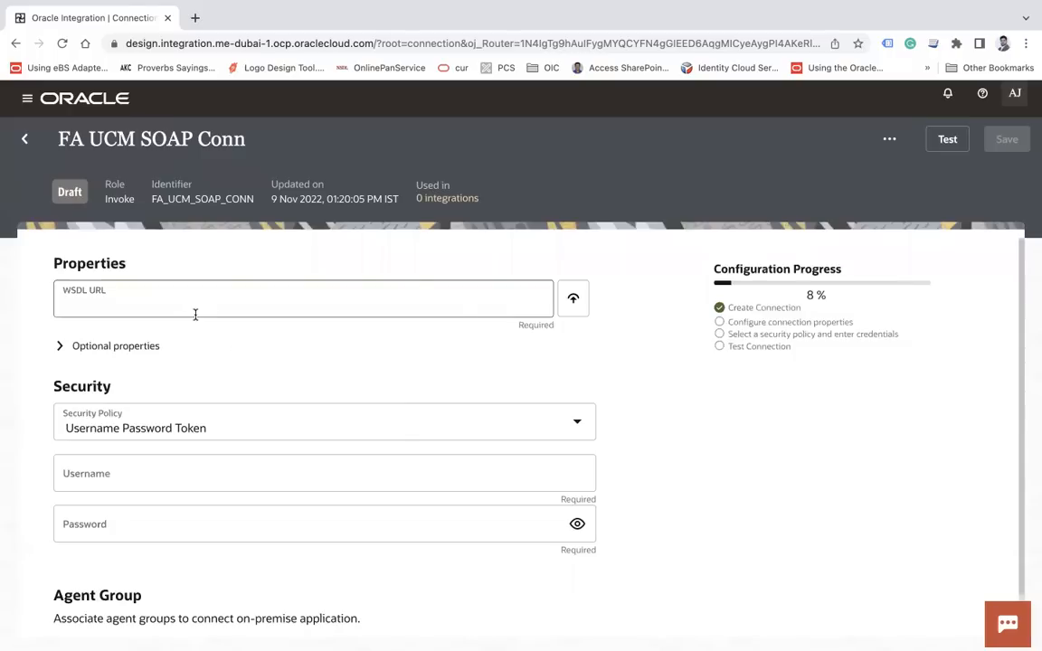
{"action": "type", "text": "https://fa.etta-saasdemo.ds.fa.oraclecloud.com/idcws/GenericSoapPort?wsdl"}
{"action": "left_click", "coordinate": [134, 431]}
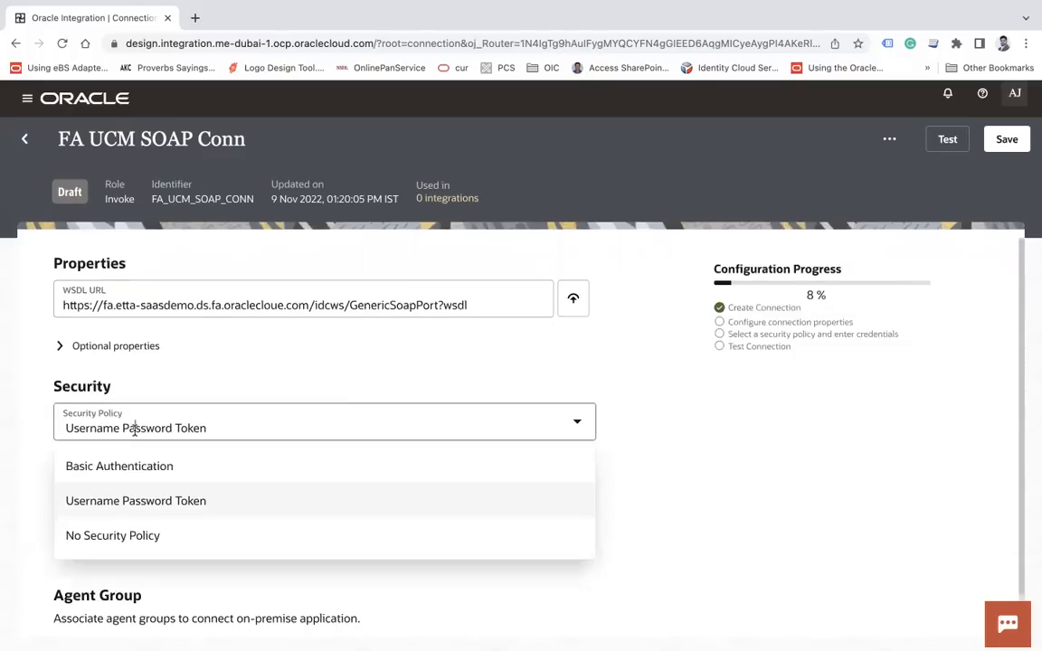
{"action": "left_click", "coordinate": [89, 472]}
{"action": "left_click", "coordinate": [185, 480]}
{"action": "left_click", "coordinate": [157, 527]}
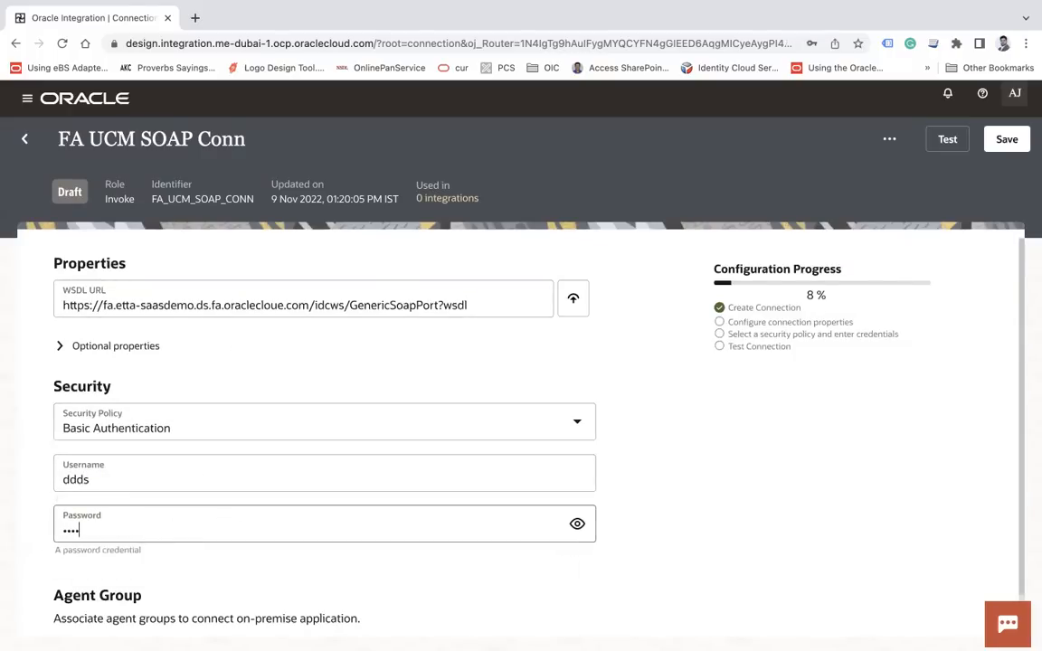
{"action": "left_click", "coordinate": [848, 470]}
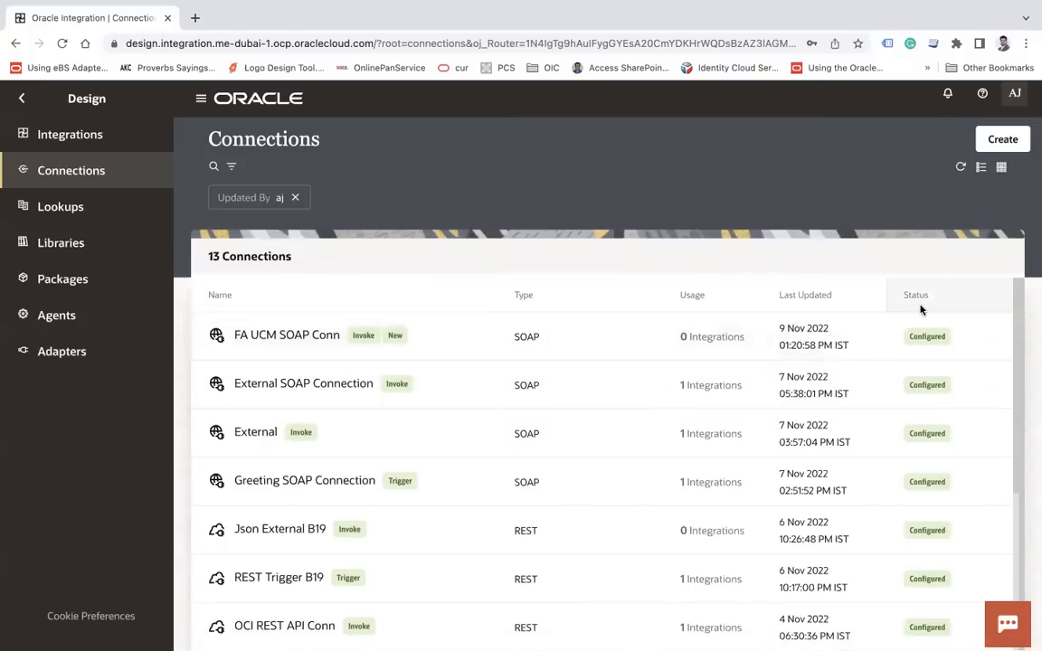
Start a new App Driven Orchestration integration from the Integrations list
{"action": "left_click", "coordinate": [92, 135]}
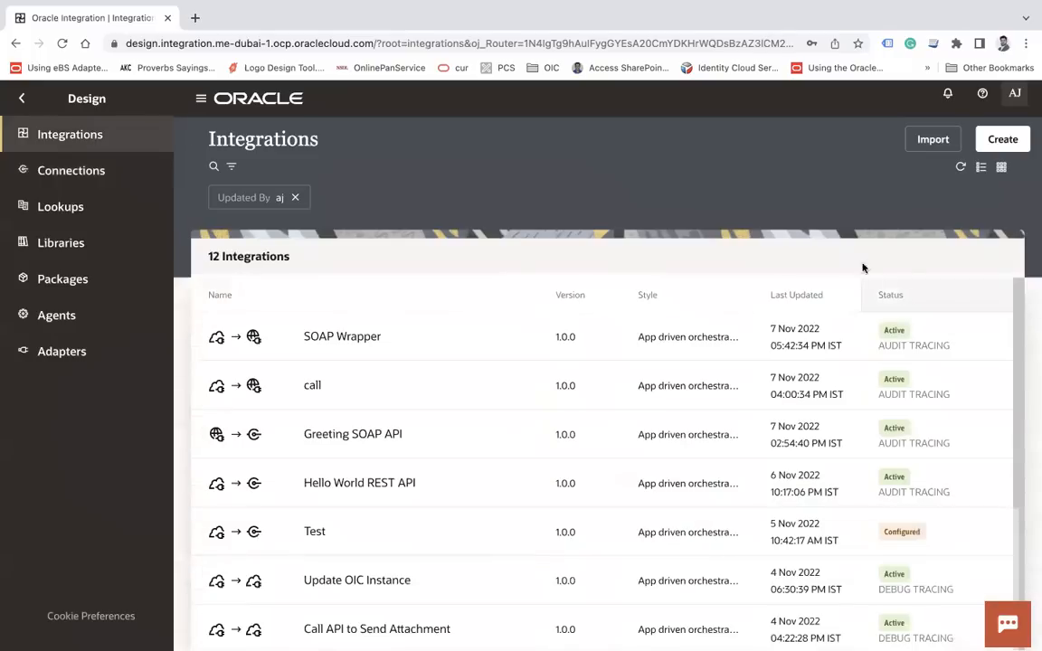
{"action": "left_click", "coordinate": [1002, 139]}
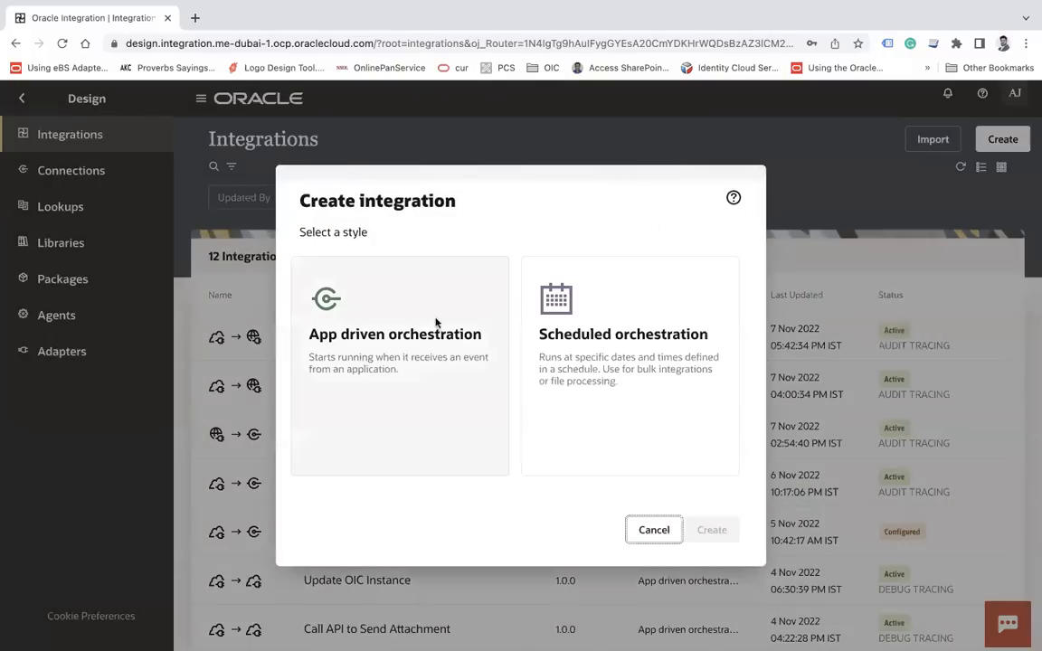
{"action": "left_click", "coordinate": [426, 330]}
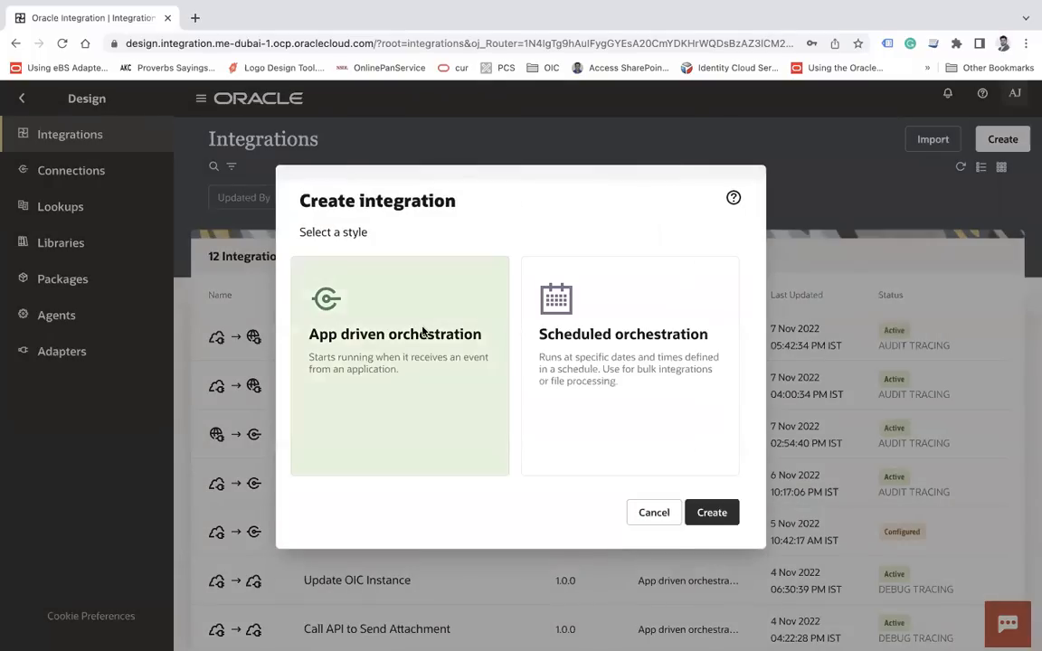
{"action": "left_click", "coordinate": [712, 512]}
Name it 'Download File From UCM' in package com.ts.soap and create it
{"action": "left_click", "coordinate": [507, 333]}
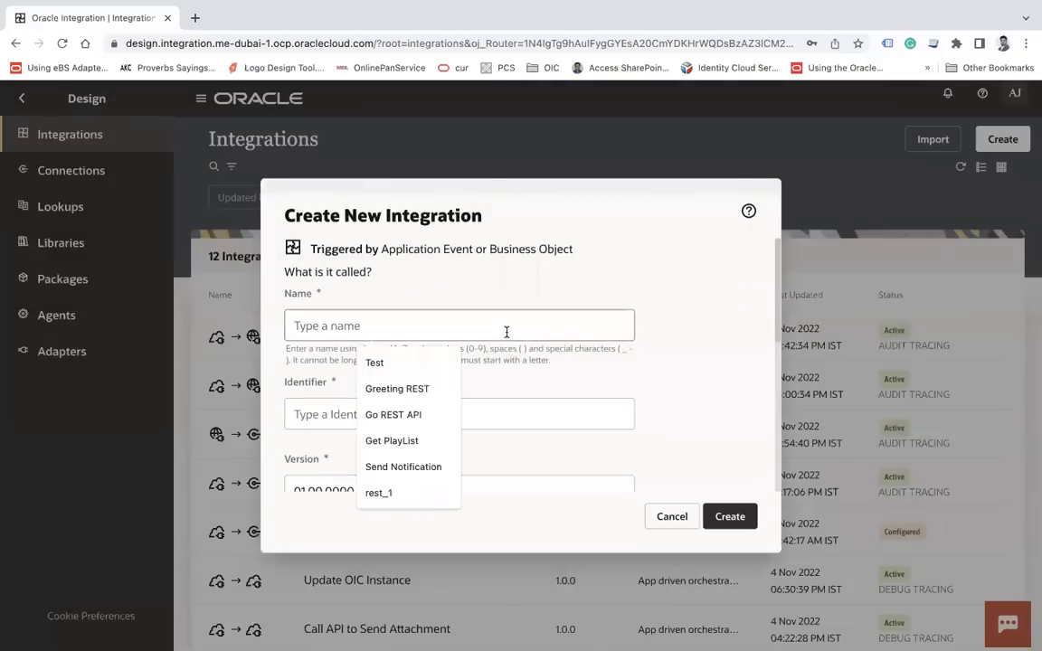
{"action": "type", "text": "Download File Froim"}
{"action": "key", "text": "BackSpace"}
{"action": "key", "text": "BackSpace"}
{"action": "type", "text": "m "}
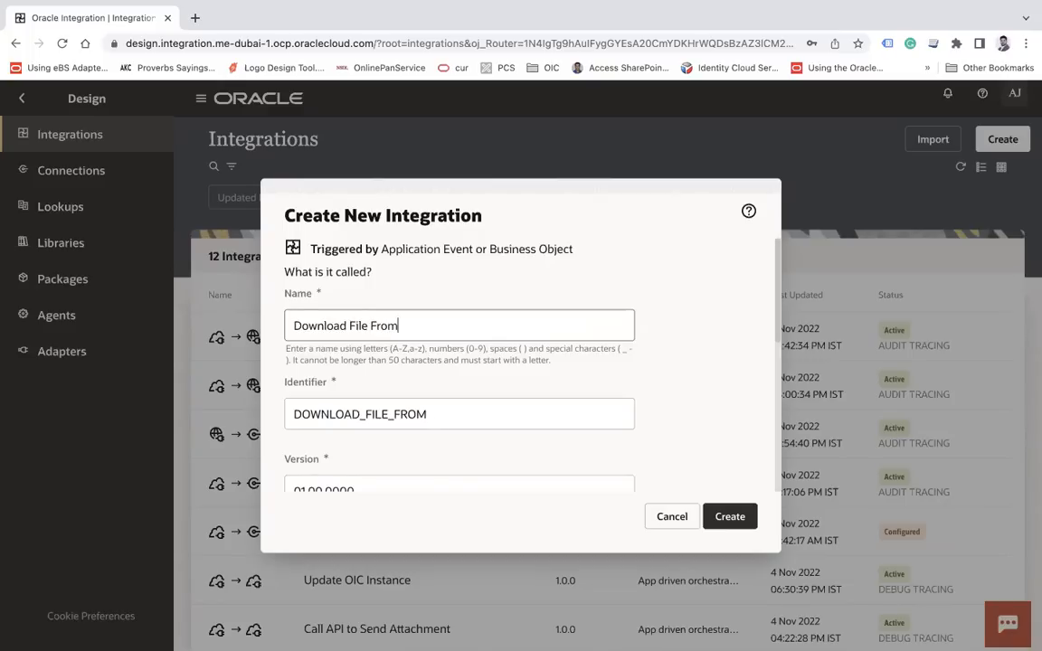
{"action": "type", "text": "UCM"}
{"action": "scroll", "coordinate": [436, 423], "scroll_direction": "down", "scroll_amount": 5}
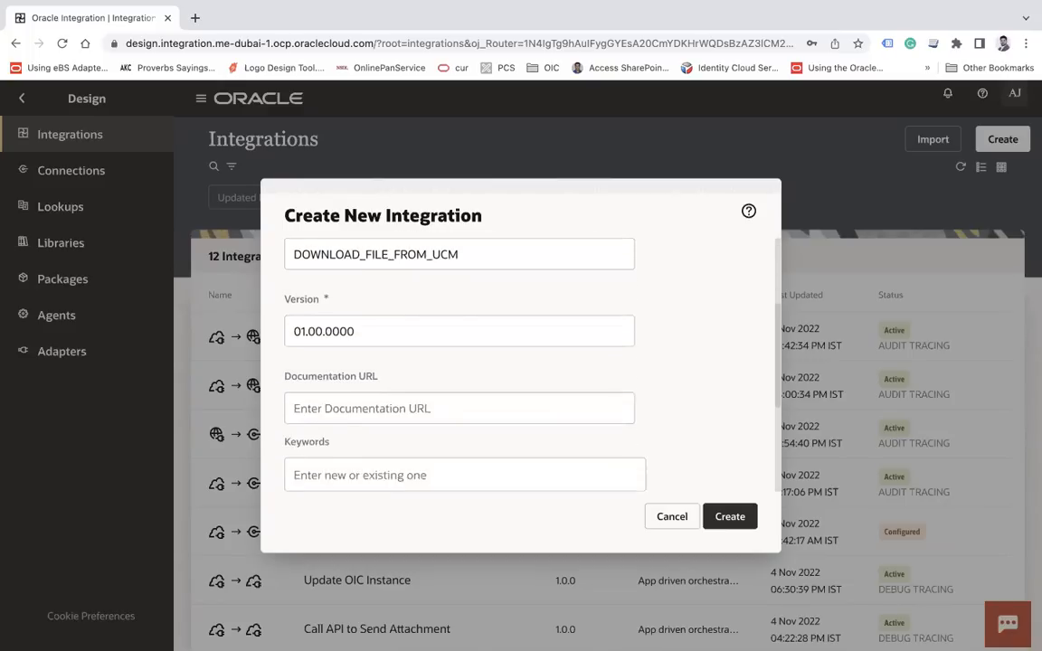
{"action": "scroll", "coordinate": [468, 403], "scroll_direction": "down", "scroll_amount": 1}
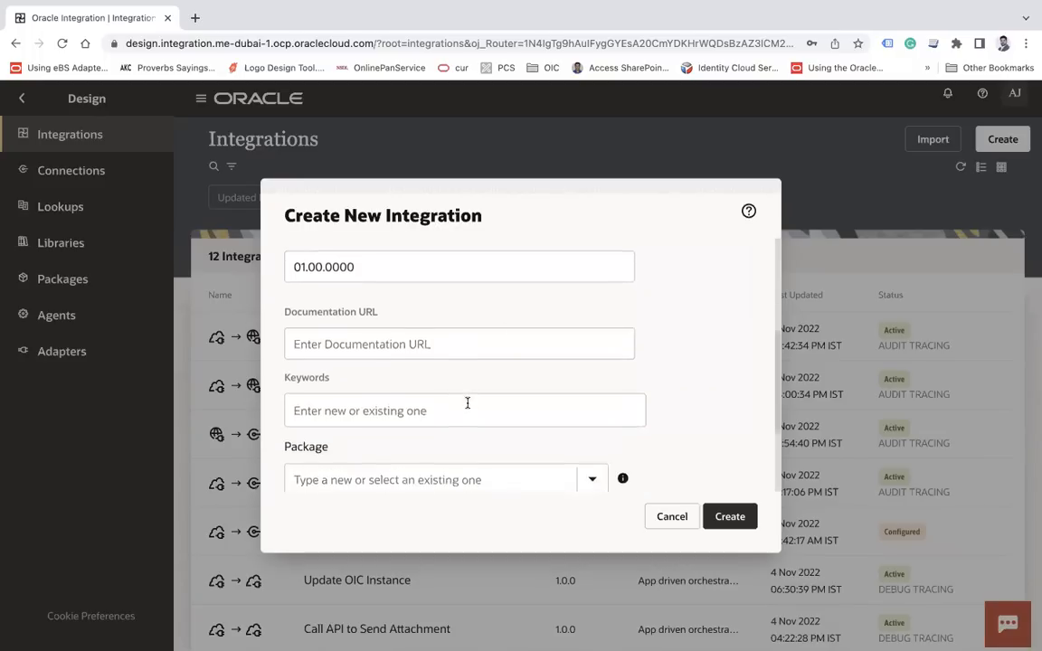
{"action": "left_click", "coordinate": [472, 461]}
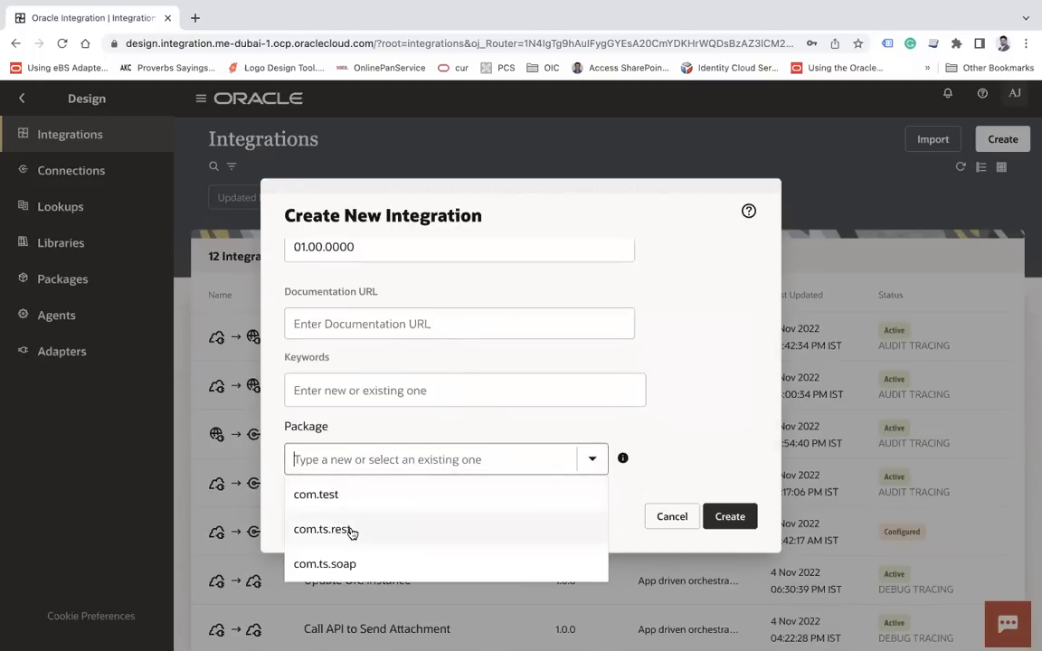
{"action": "left_click", "coordinate": [344, 563]}
{"action": "left_click", "coordinate": [738, 519]}
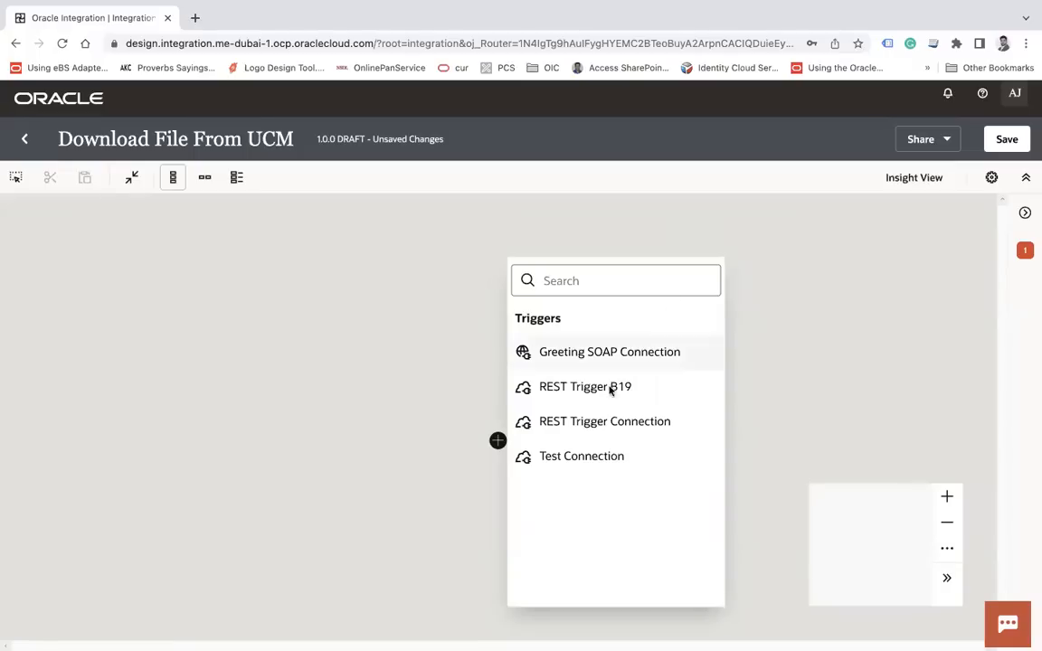
Add a REST trigger endpoint named Download, entering its resource URI and choosing the POST action
{"action": "left_click", "coordinate": [580, 424]}
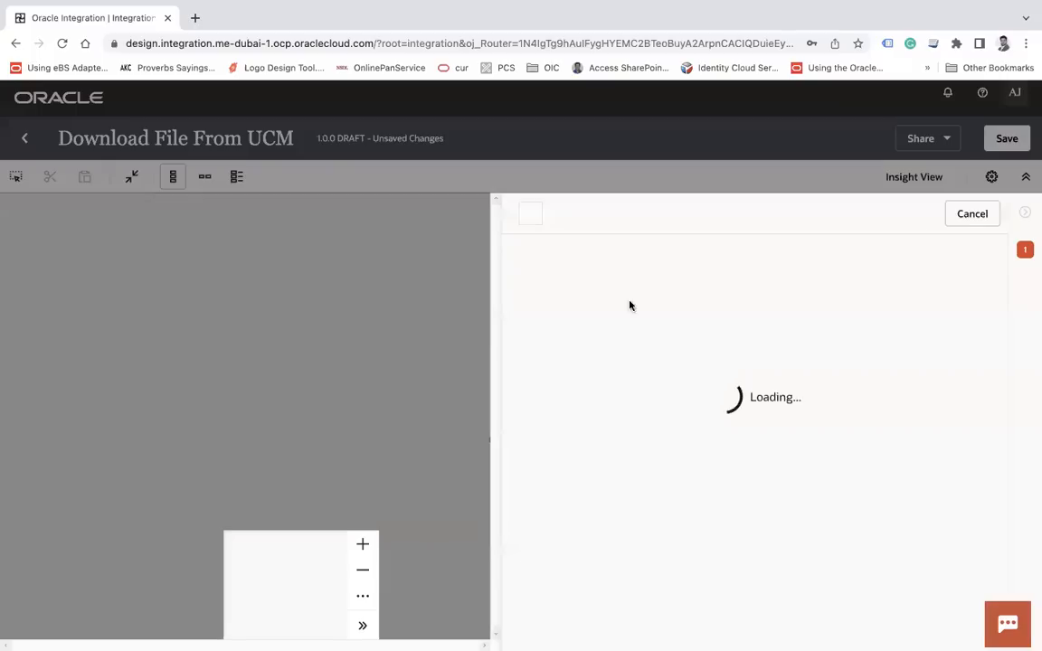
{"action": "type", "text": "Download"}
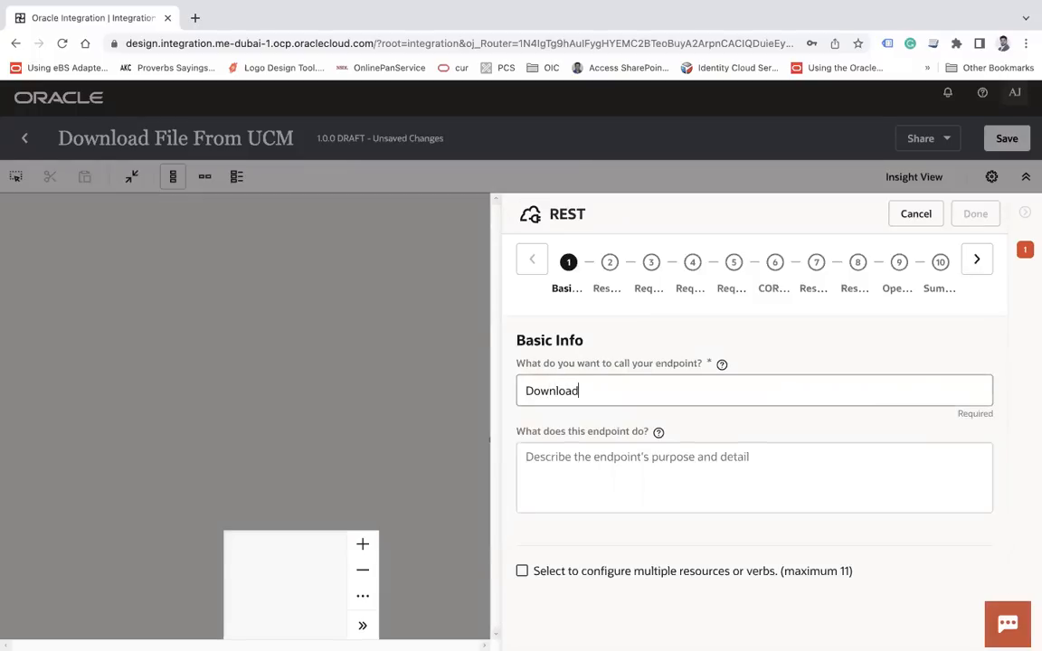
{"action": "left_click", "coordinate": [976, 260]}
{"action": "left_click", "coordinate": [585, 508]}
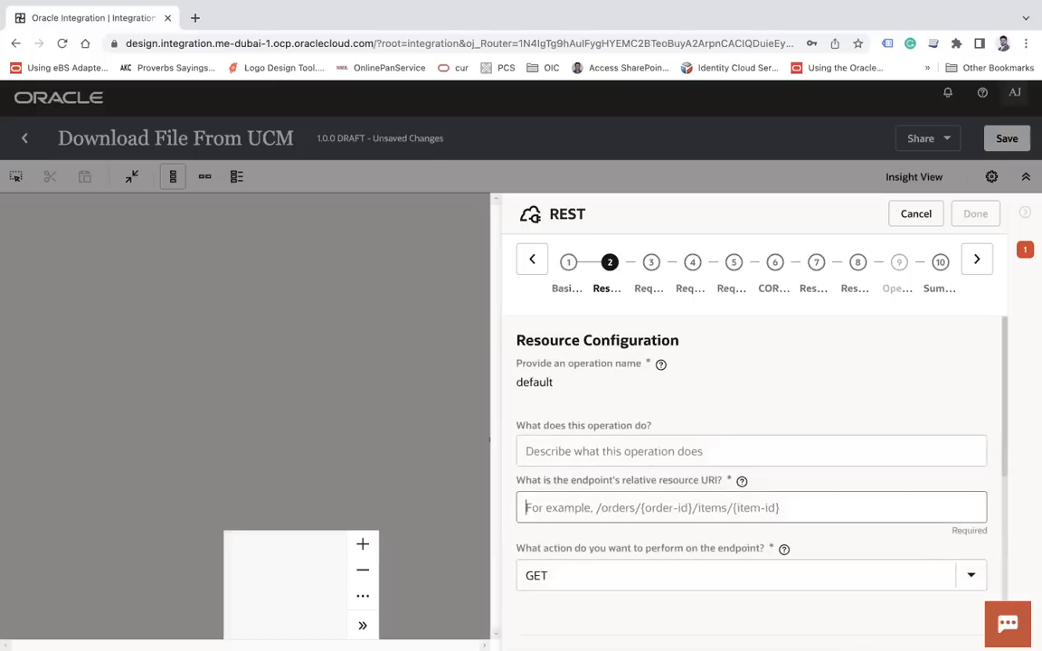
{"action": "type", "text": "/"}
{"action": "type", "text": "uvm"}
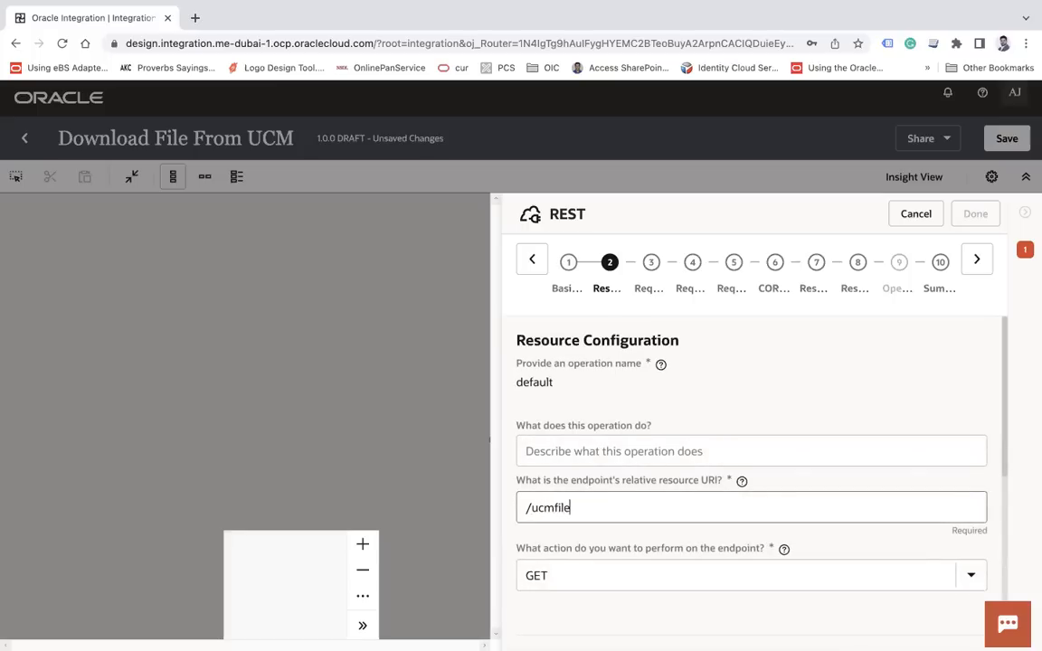
{"action": "scroll", "coordinate": [632, 504], "scroll_direction": "down", "scroll_amount": 3}
{"action": "left_click", "coordinate": [567, 409]}
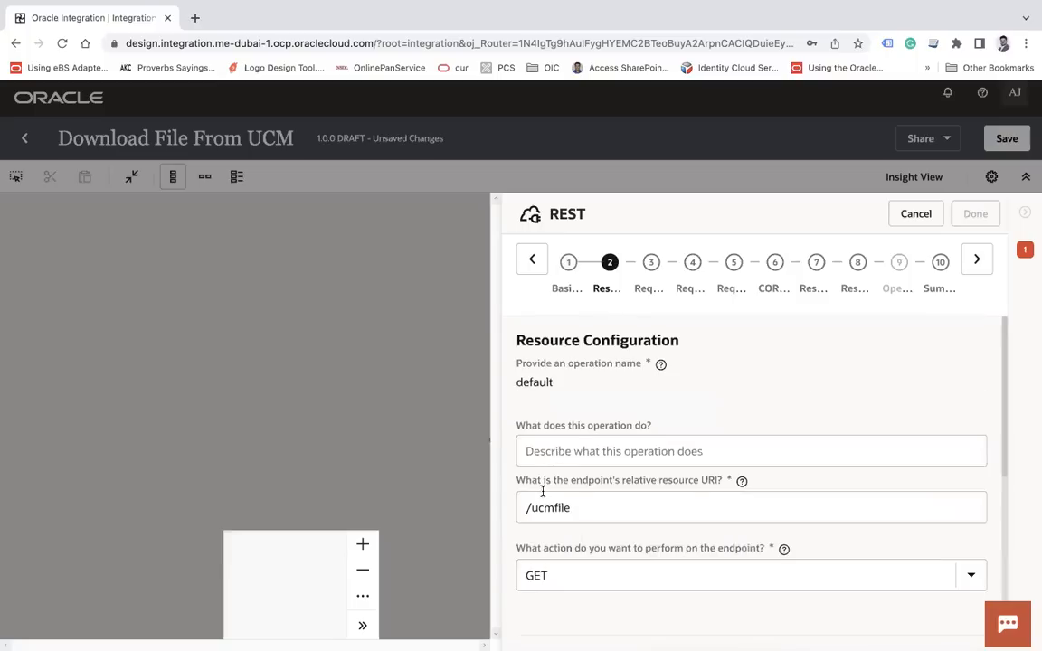
{"action": "left_click", "coordinate": [562, 583]}
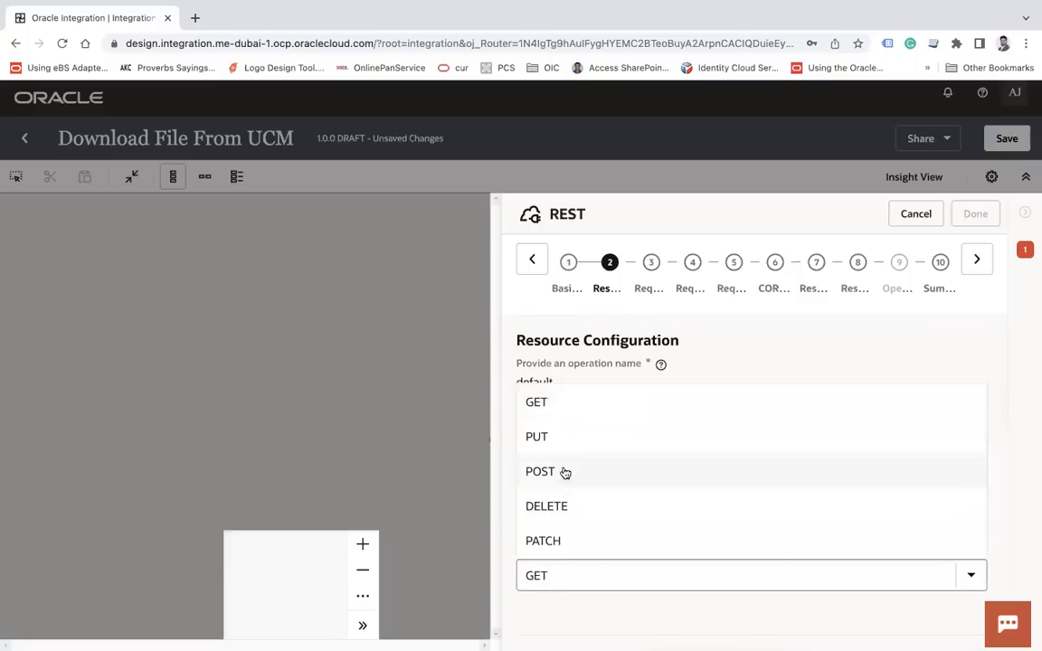
{"action": "left_click", "coordinate": [563, 473]}
Complete the resource URI as /ucmfile/{id} and finish the trigger from its summary
{"action": "scroll", "coordinate": [625, 494], "scroll_direction": "down", "scroll_amount": 4}
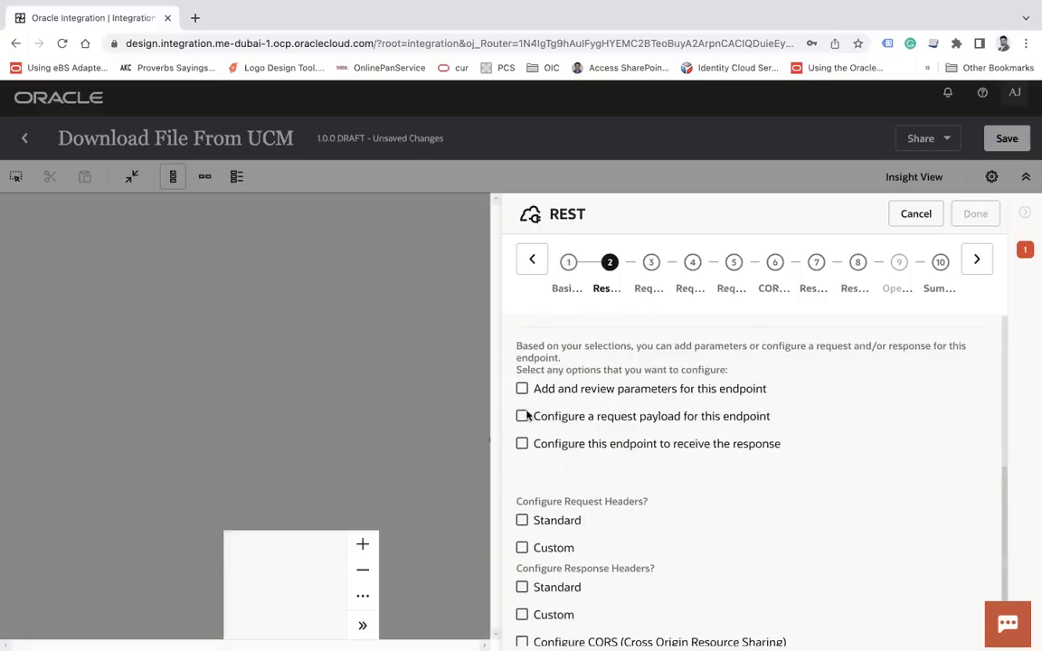
{"action": "scroll", "coordinate": [601, 421], "scroll_direction": "up", "scroll_amount": 1}
{"action": "scroll", "coordinate": [601, 421], "scroll_direction": "up", "scroll_amount": 1}
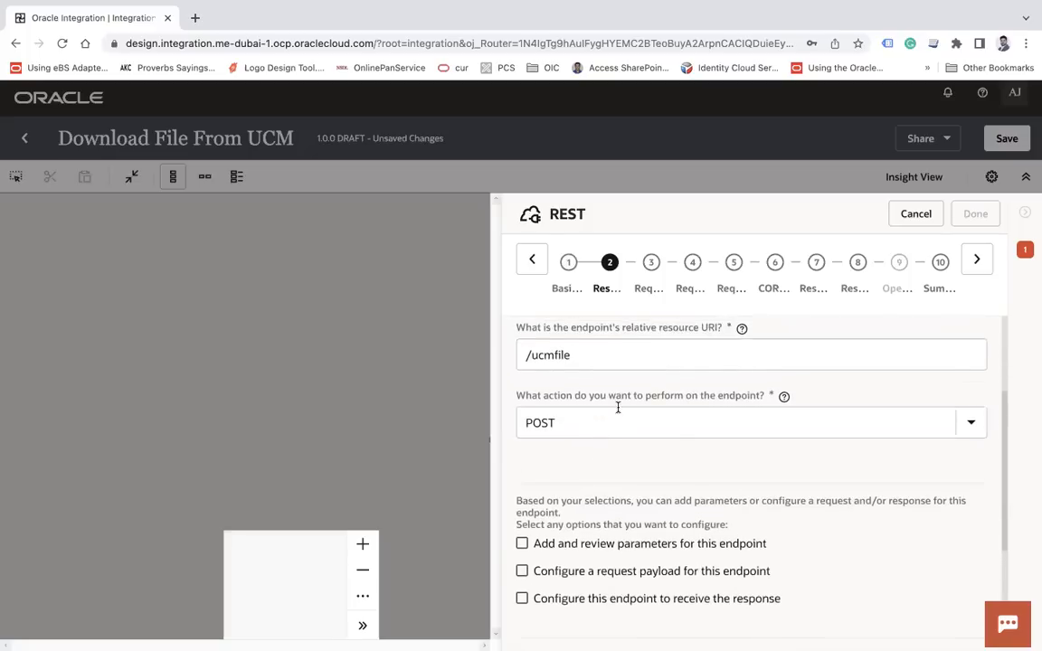
{"action": "left_click", "coordinate": [613, 359]}
{"action": "type", "text": "/{id"}
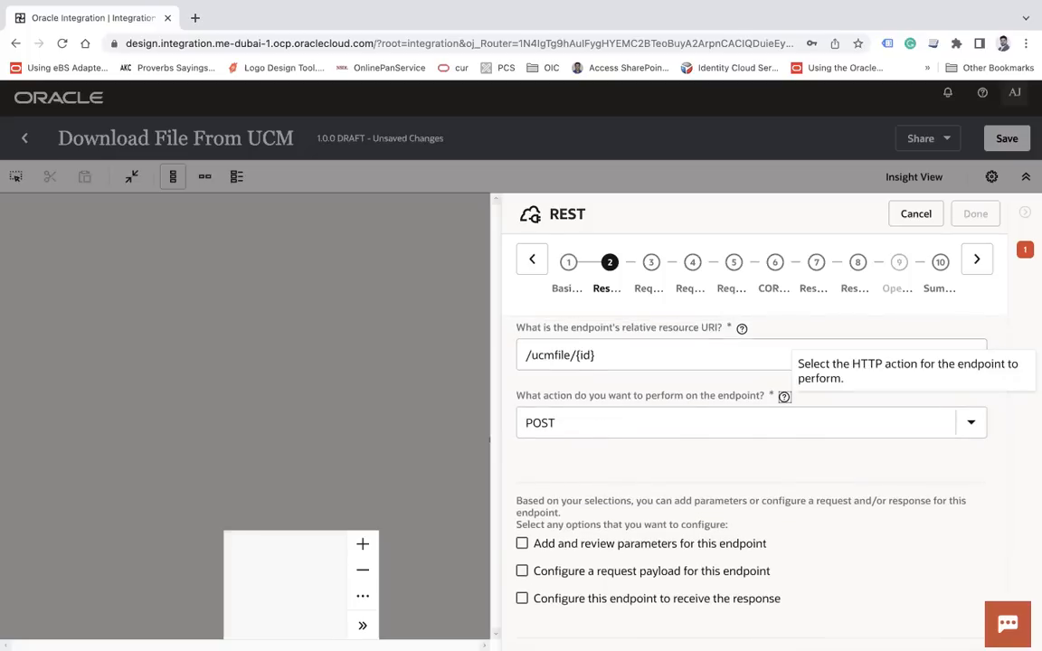
{"action": "scroll", "coordinate": [783, 398], "scroll_direction": "up", "scroll_amount": 2}
{"action": "scroll", "coordinate": [783, 398], "scroll_direction": "down", "scroll_amount": 5}
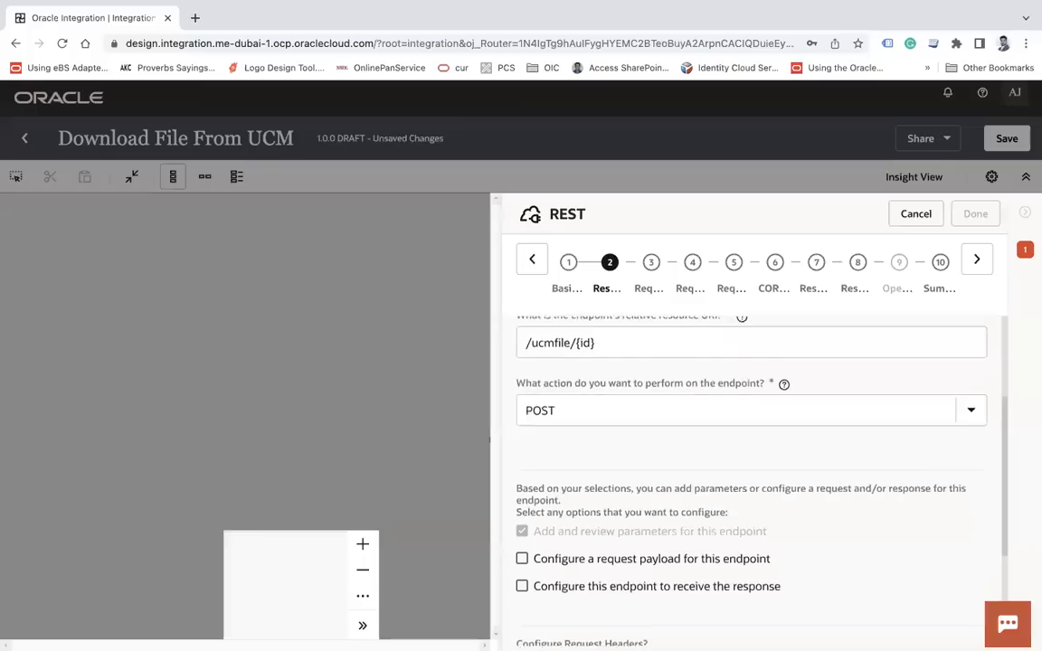
{"action": "left_click", "coordinate": [979, 272]}
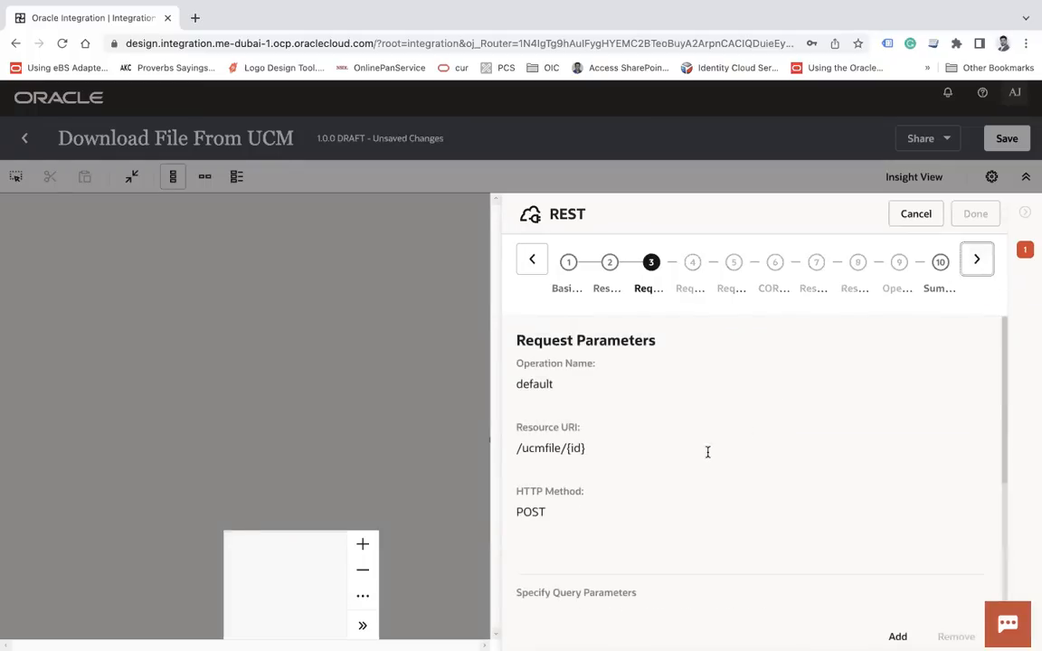
{"action": "left_click", "coordinate": [989, 257]}
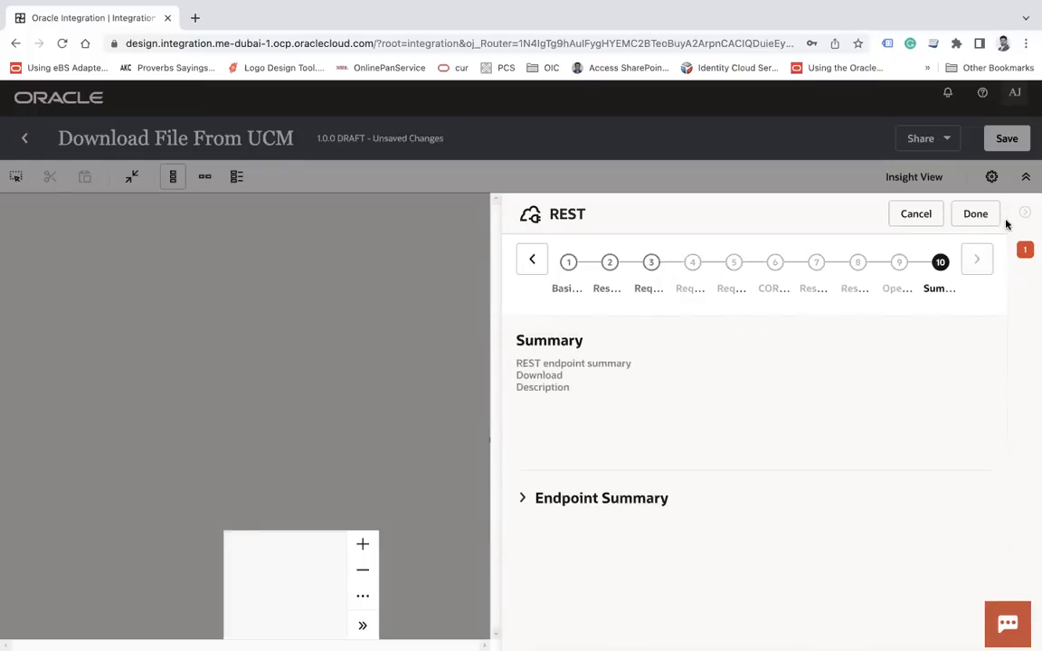
{"action": "left_click", "coordinate": [976, 214]}
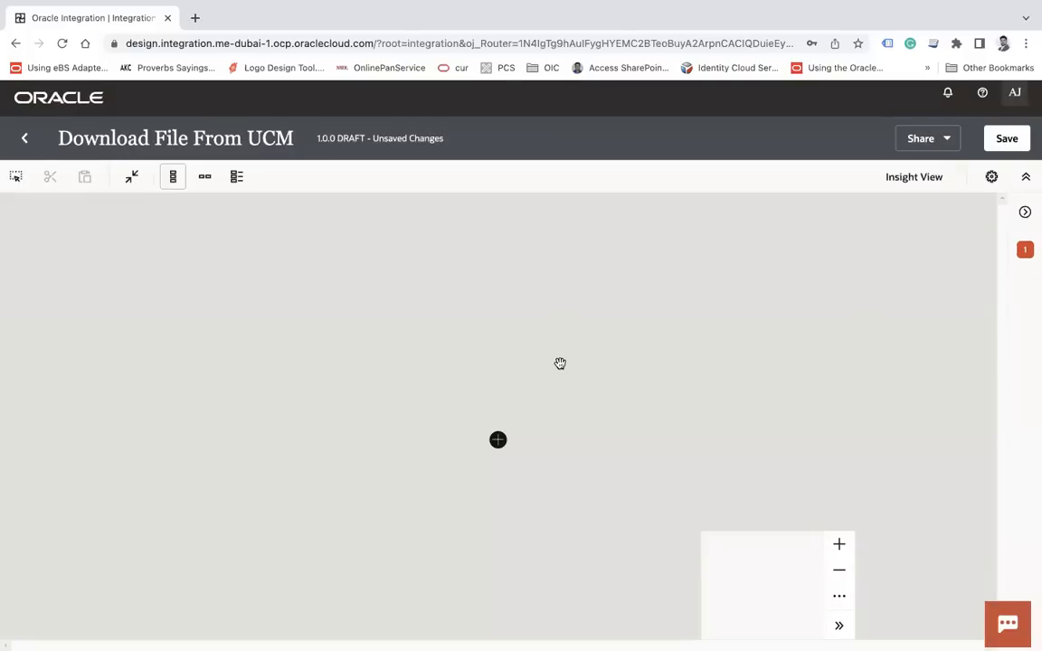
Switch the flow to horizontal layout and drop FA UCM SOAP Conn after the trigger
{"action": "left_click", "coordinate": [206, 178]}
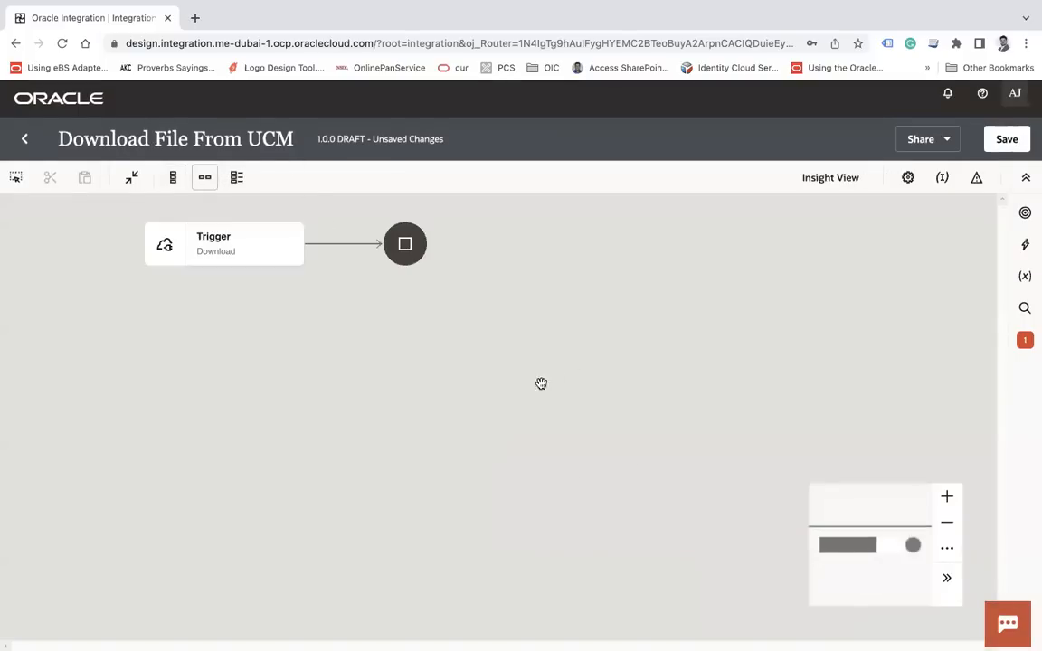
{"action": "left_click", "coordinate": [1025, 213]}
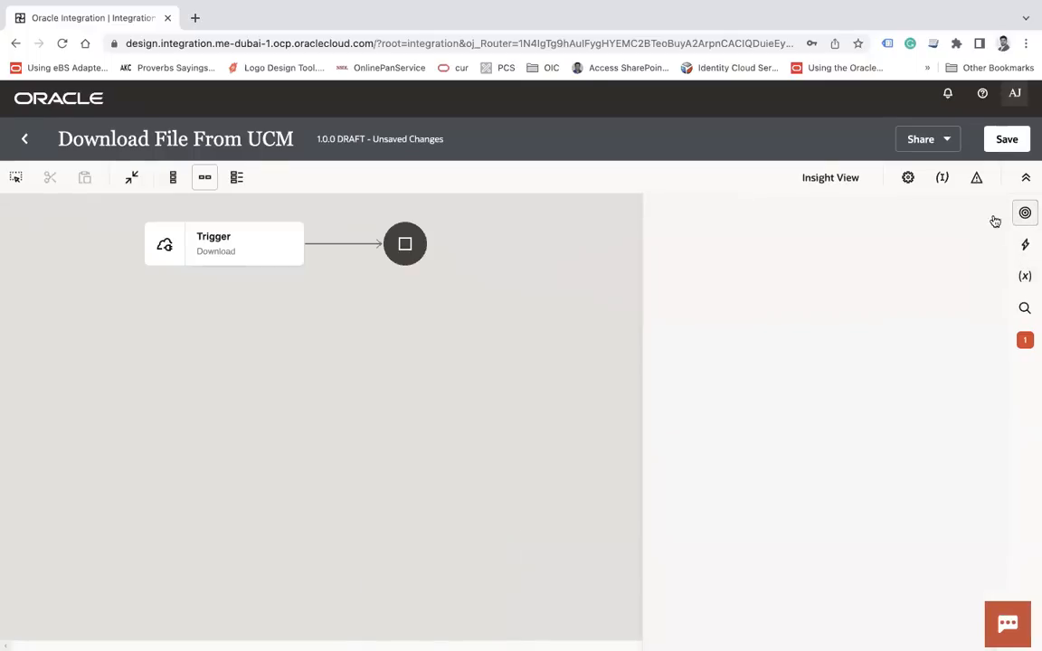
{"action": "left_click_drag", "start_coordinate": [760, 416], "coordinate": [346, 244]}
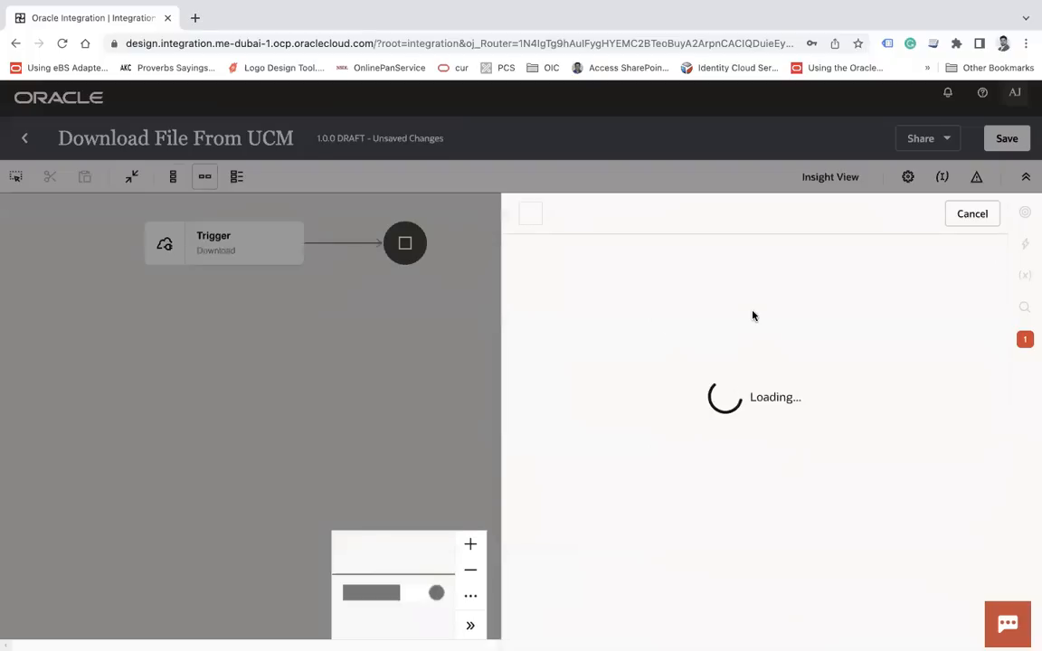
Name the SOAP endpoint DownloadFileFromUCM, choose GenericSoapOperation, and finish it
{"action": "left_click", "coordinate": [713, 391]}
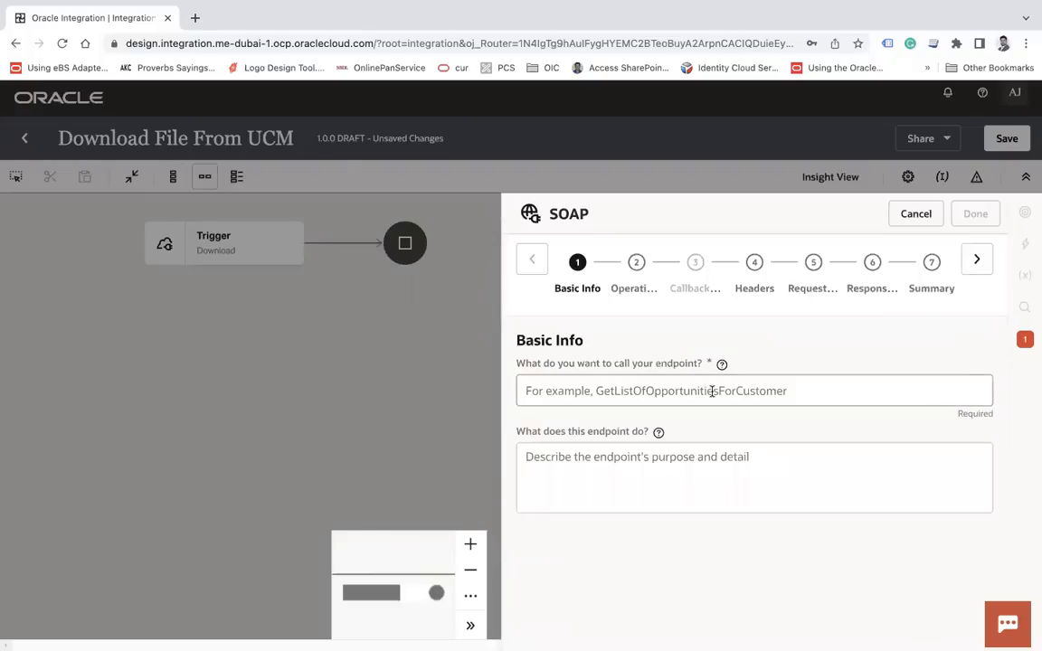
{"action": "type", "text": "DownloadFileFromUCM"}
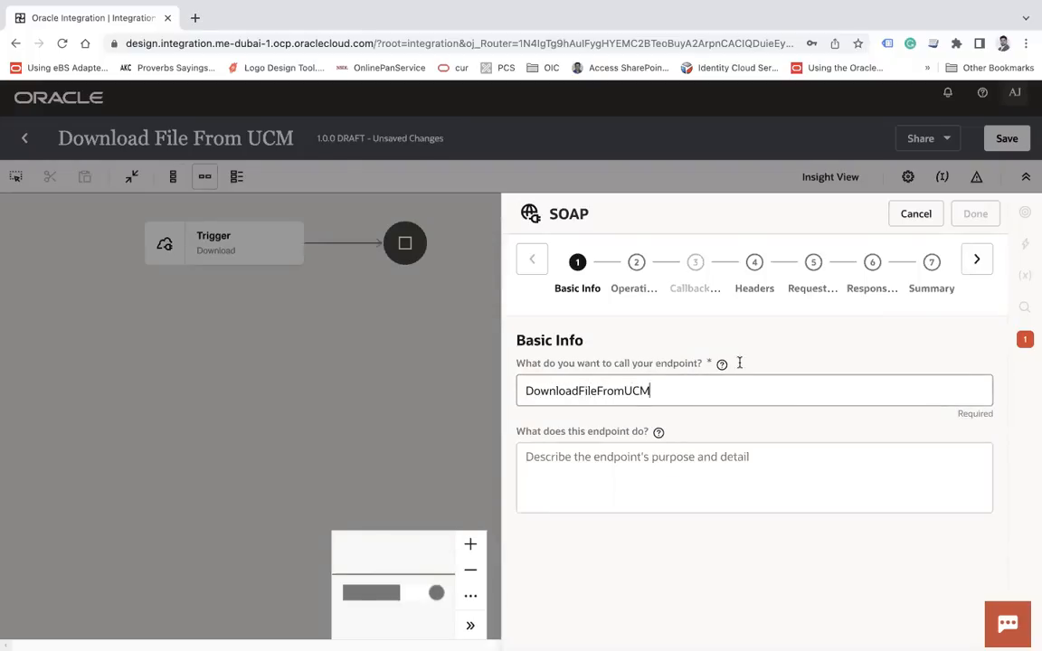
{"action": "left_click", "coordinate": [978, 262]}
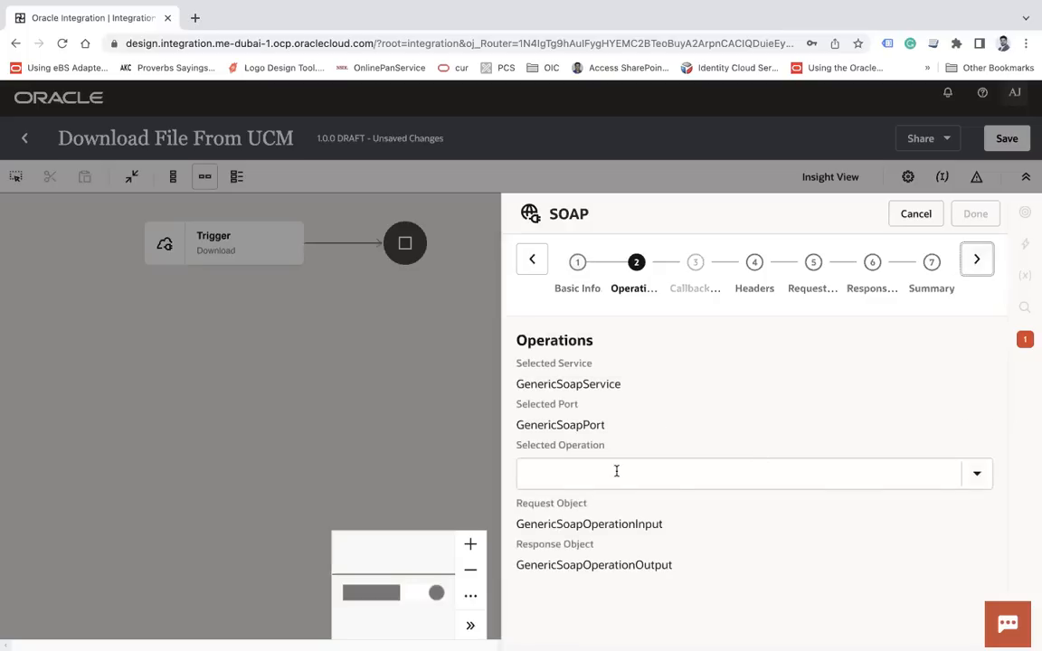
{"action": "left_click", "coordinate": [615, 472]}
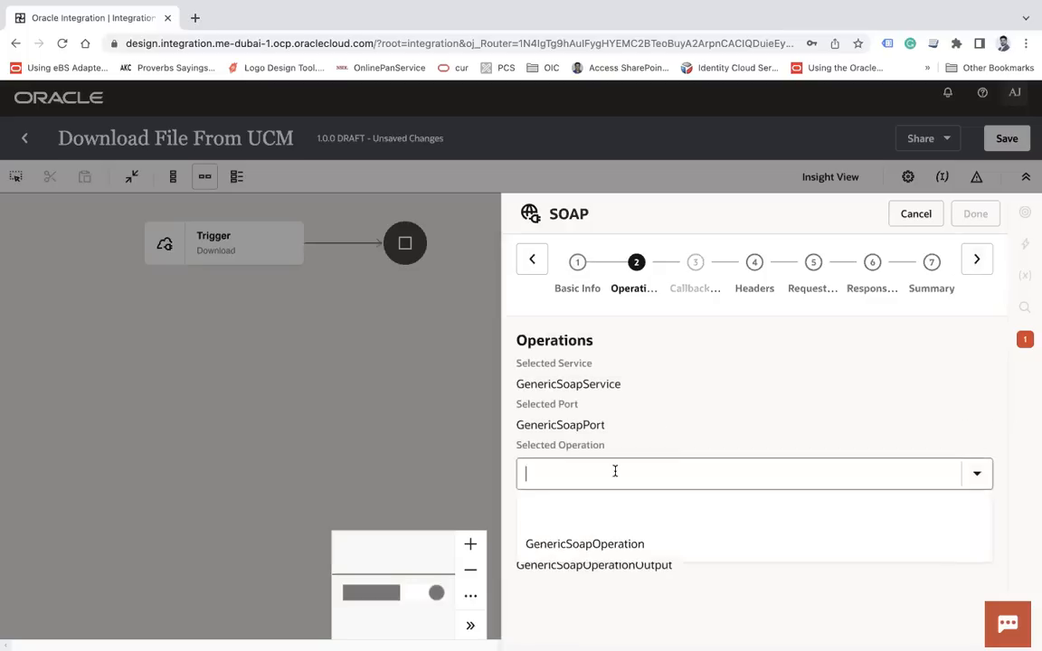
{"action": "left_click", "coordinate": [590, 545]}
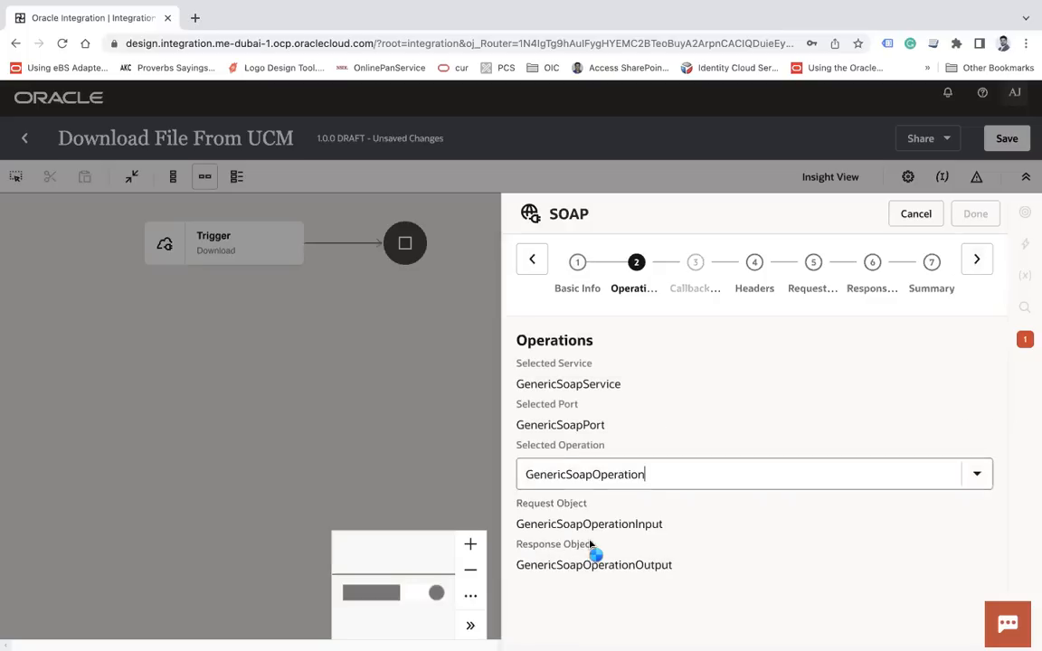
{"action": "left_click", "coordinate": [976, 263]}
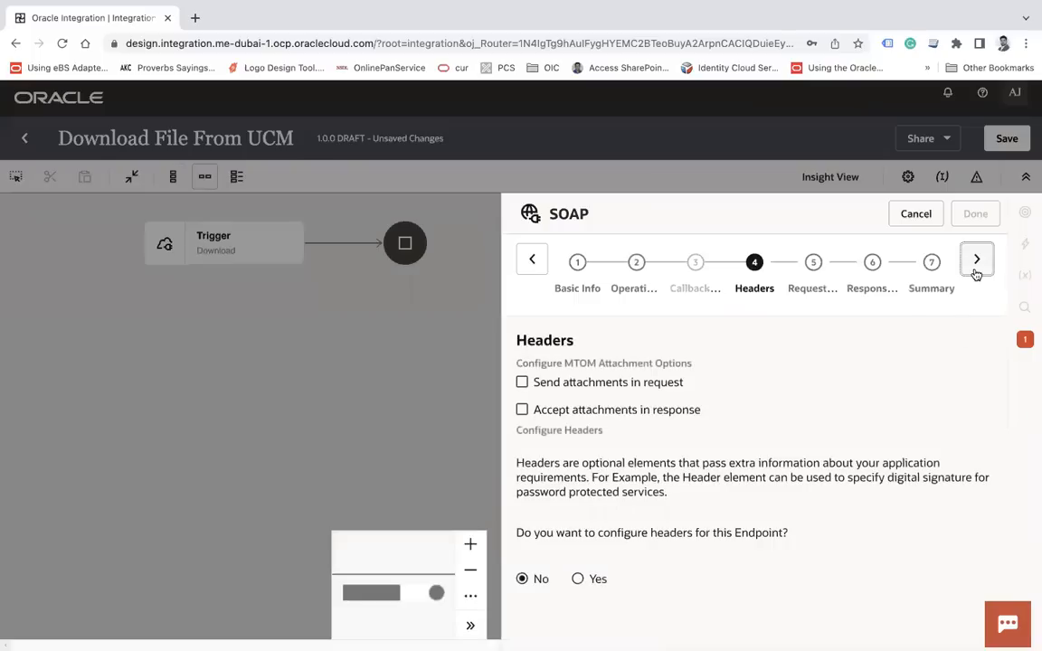
{"action": "left_click", "coordinate": [974, 257]}
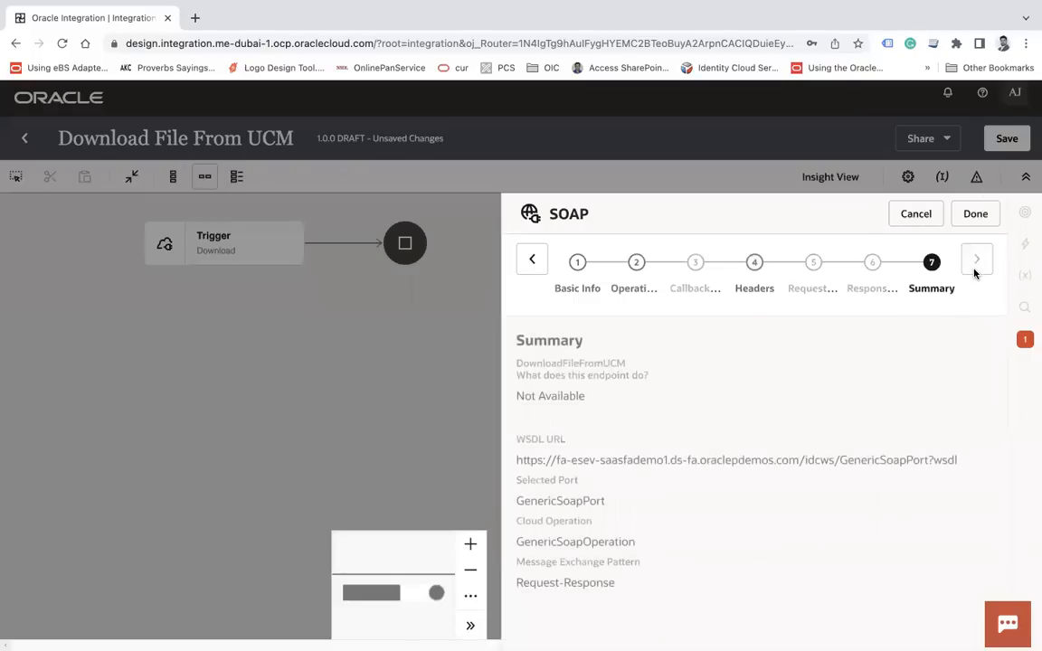
{"action": "left_click", "coordinate": [975, 217]}
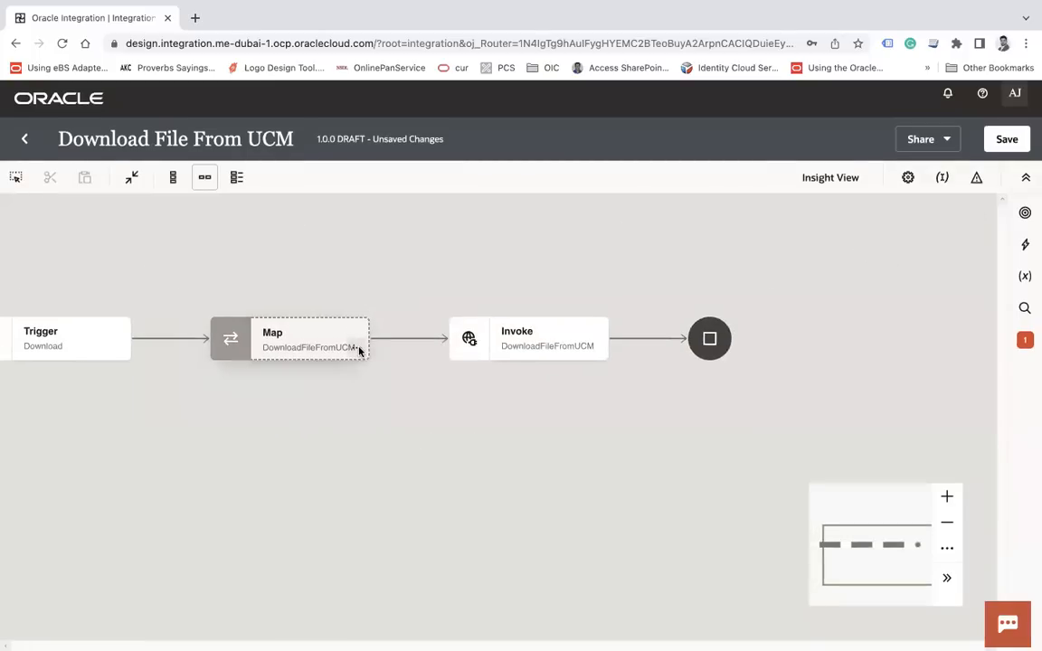
{"action": "left_click", "coordinate": [359, 351]}
In the DownloadFileFromUCM map, set the GenericRequest webKey field to the constant "cs"
{"action": "left_click", "coordinate": [409, 382]}
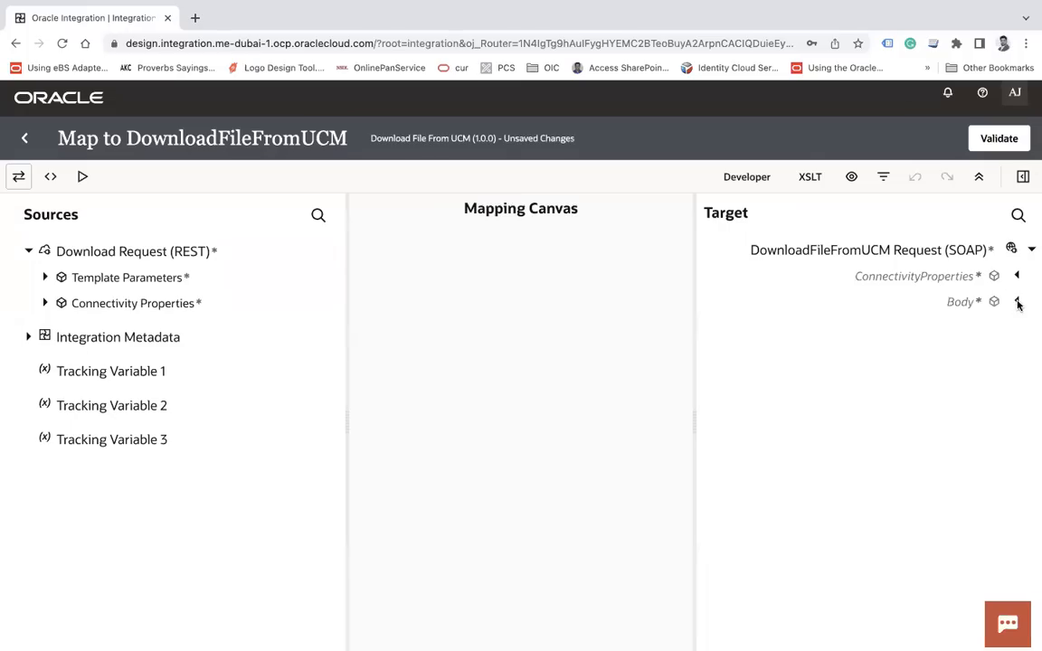
{"action": "left_click", "coordinate": [1018, 303]}
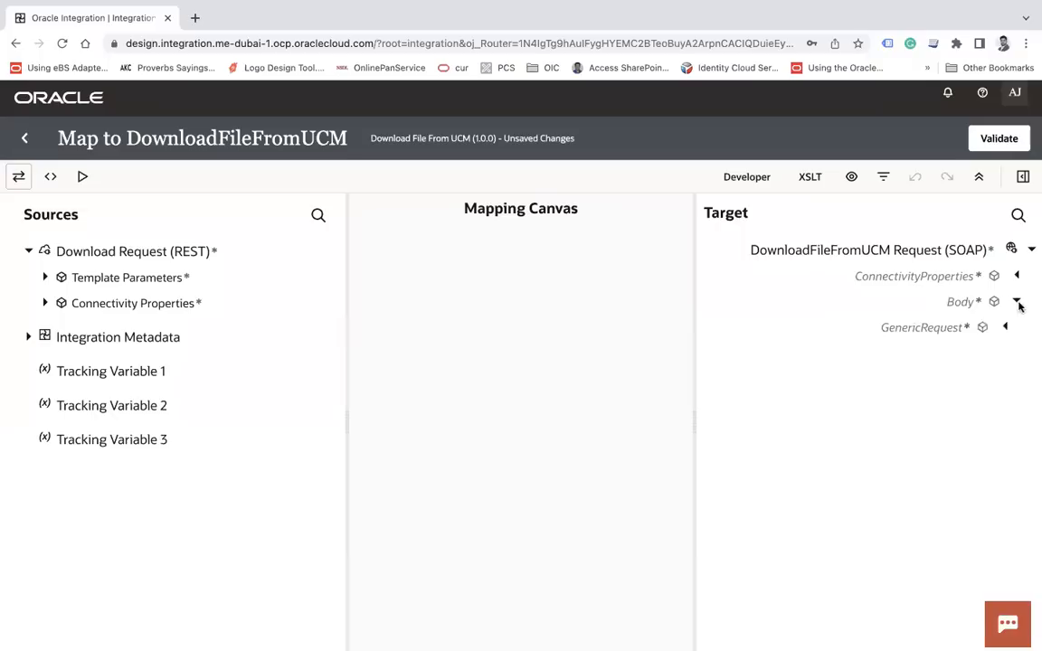
{"action": "left_click", "coordinate": [1007, 328]}
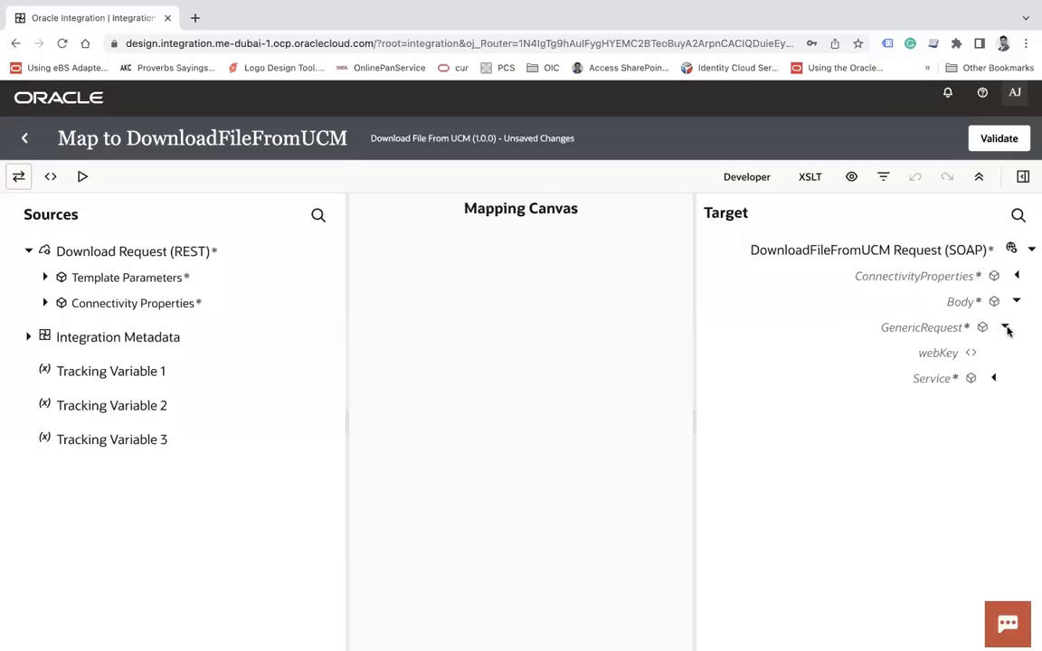
{"action": "right_click", "coordinate": [940, 360]}
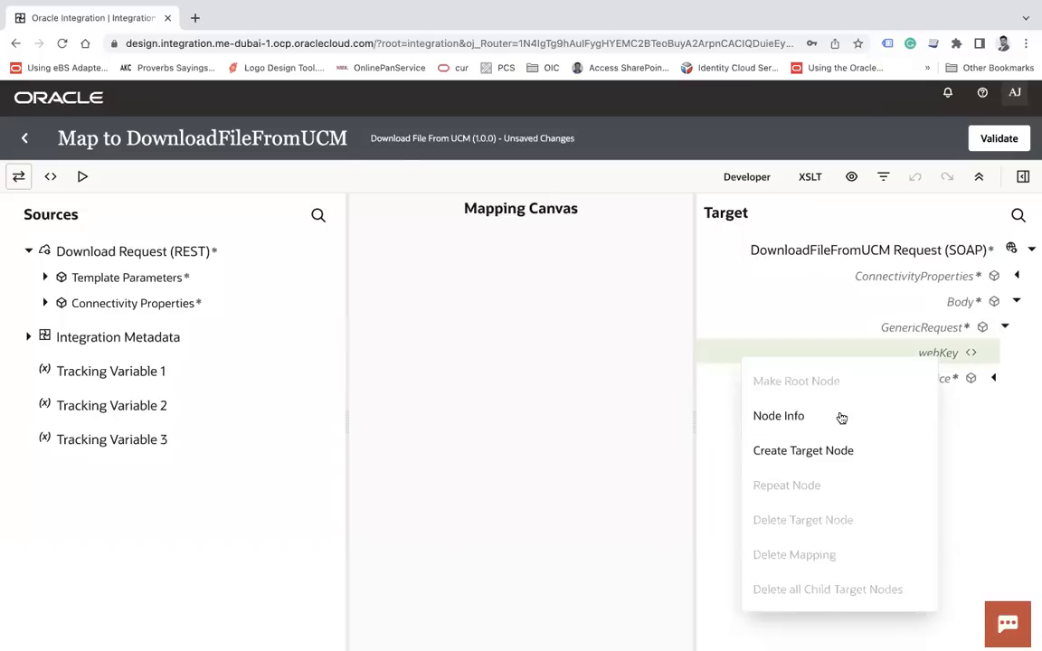
{"action": "left_click", "coordinate": [798, 449]}
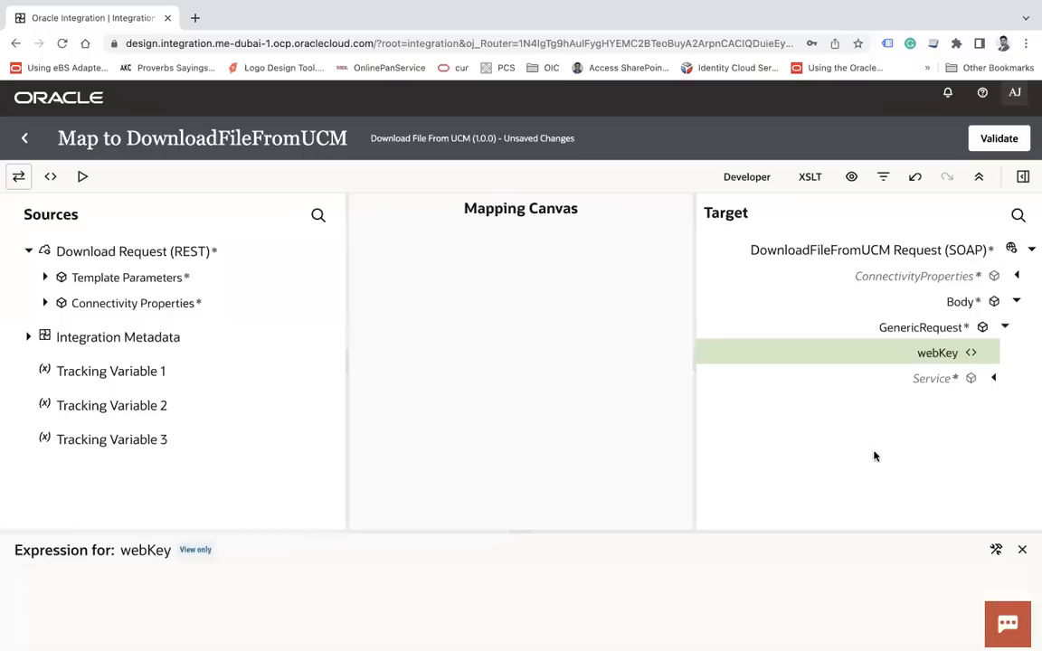
{"action": "left_click", "coordinate": [995, 549]}
{"action": "left_click", "coordinate": [772, 604]}
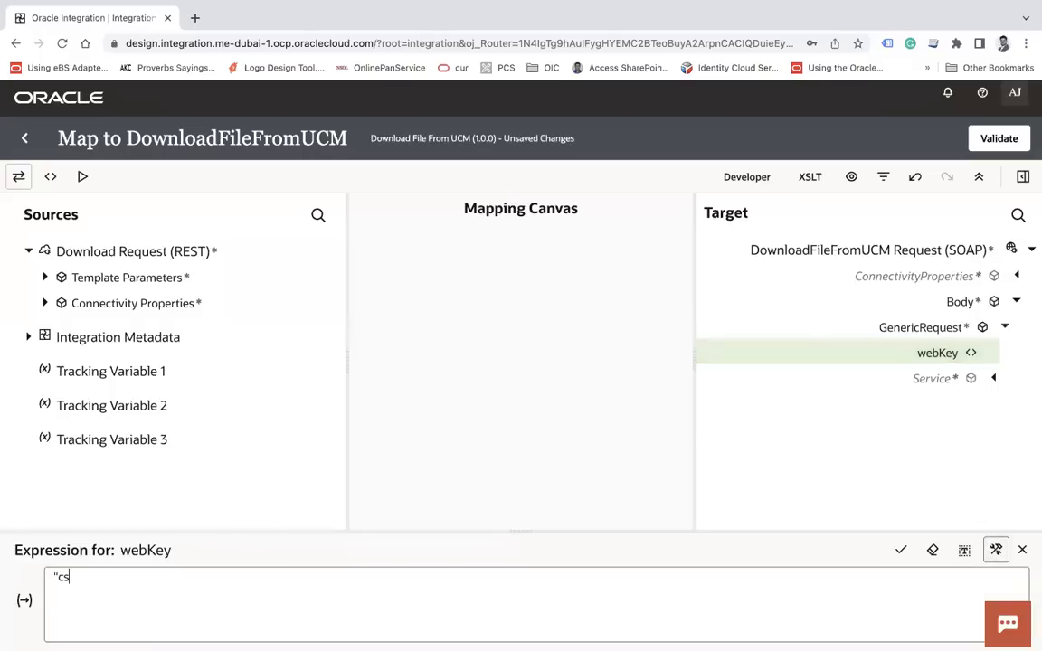
{"action": "left_click", "coordinate": [902, 552]}
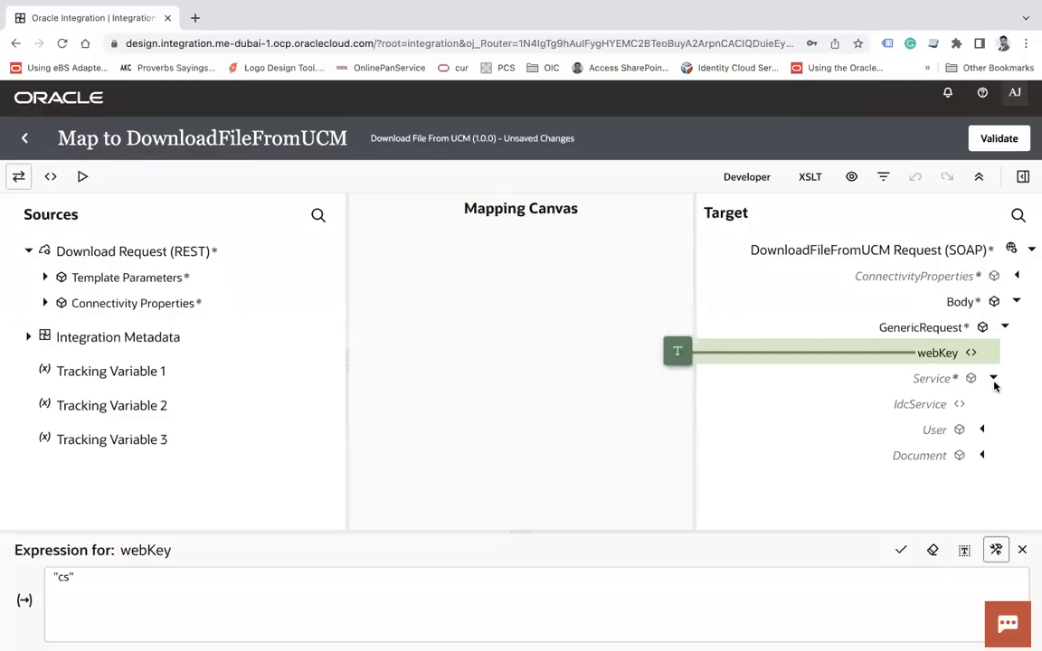
{"action": "left_click", "coordinate": [914, 405]}
{"action": "right_click", "coordinate": [914, 408]}
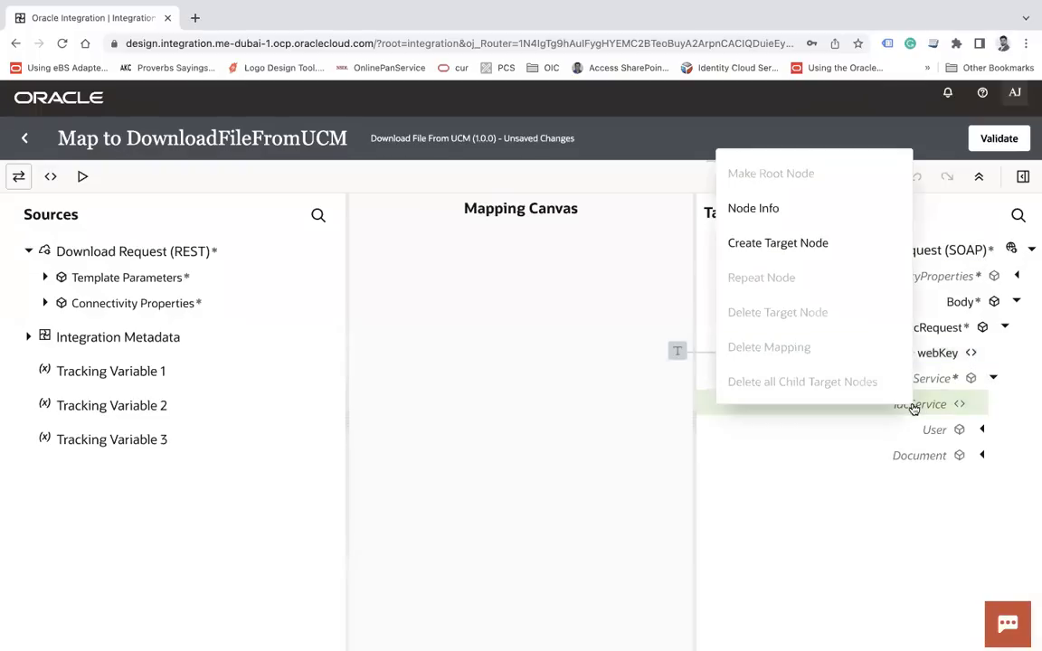
Map IdcService to the constant "GET_FILE" and expand the Document node
{"action": "left_click", "coordinate": [801, 243]}
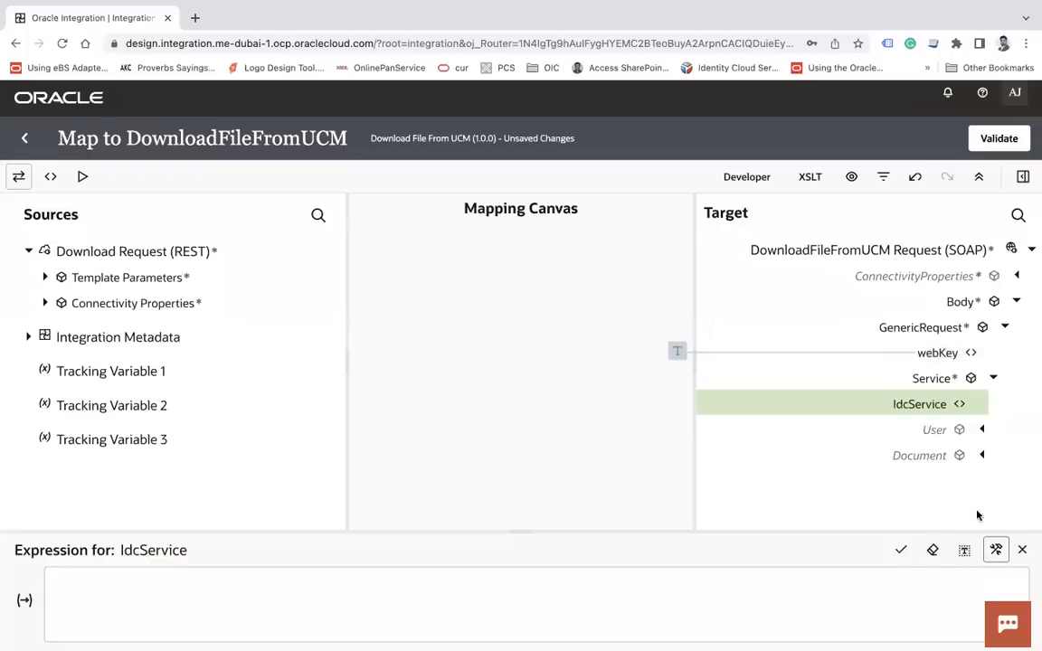
{"action": "left_click", "coordinate": [674, 613]}
{"action": "type", "text": "\"GET"}
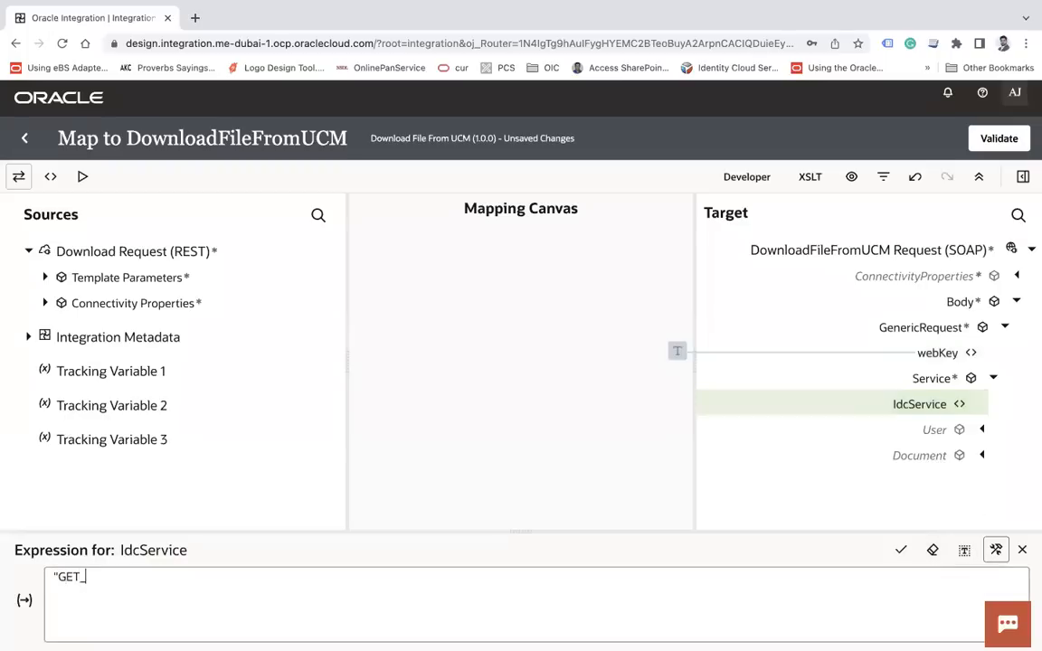
{"action": "type", "text": "_FILE"}
{"action": "left_click", "coordinate": [902, 551]}
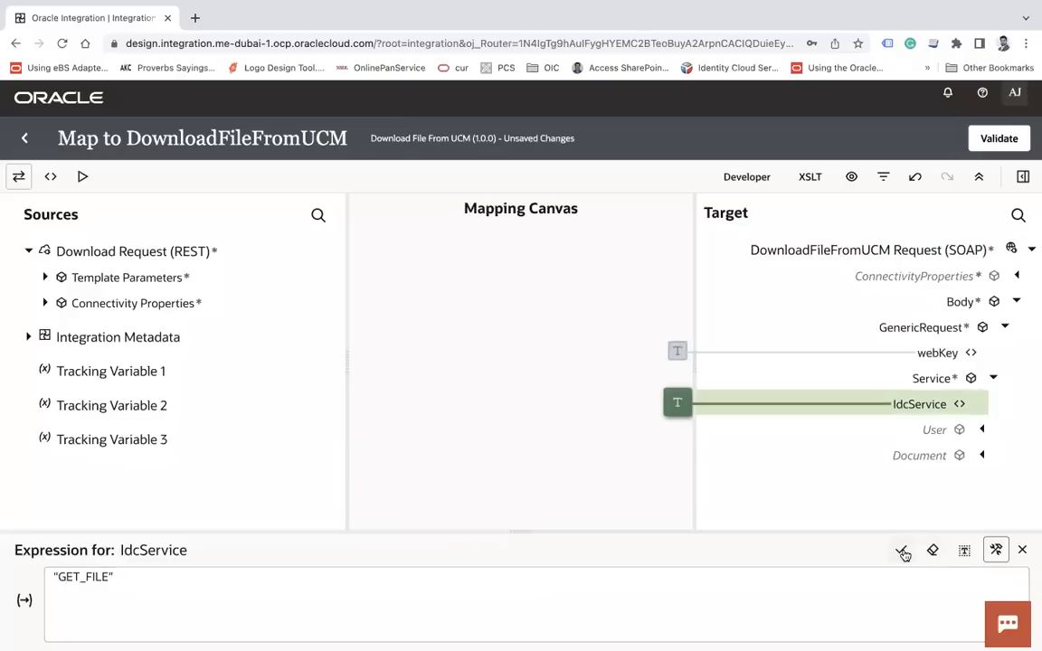
{"action": "left_click", "coordinate": [984, 456]}
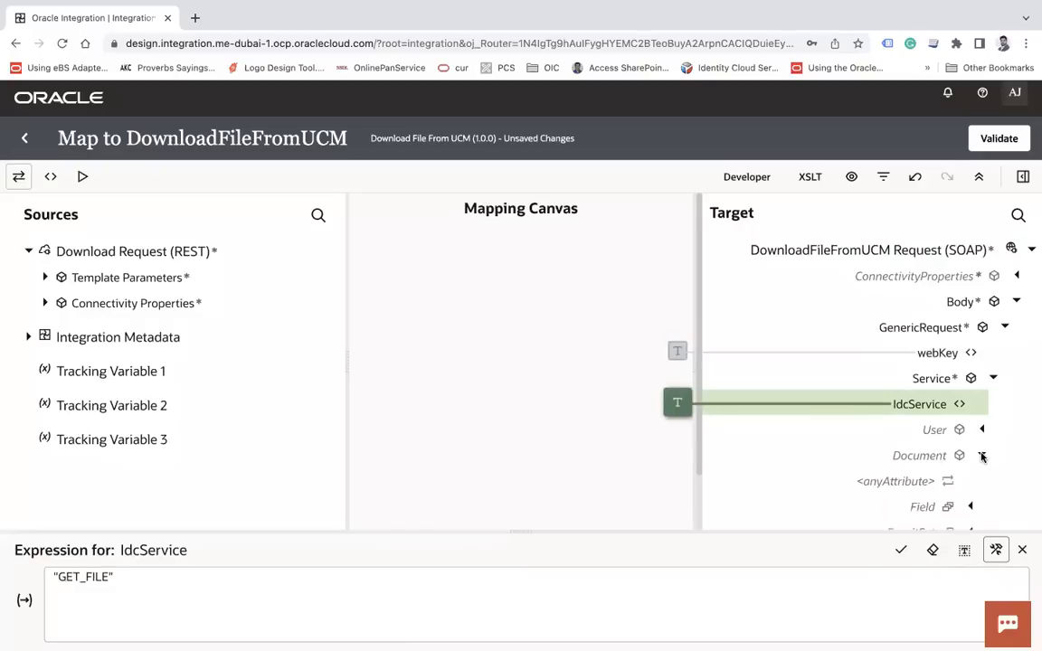
{"action": "scroll", "coordinate": [959, 448], "scroll_direction": "down", "scroll_amount": 1}
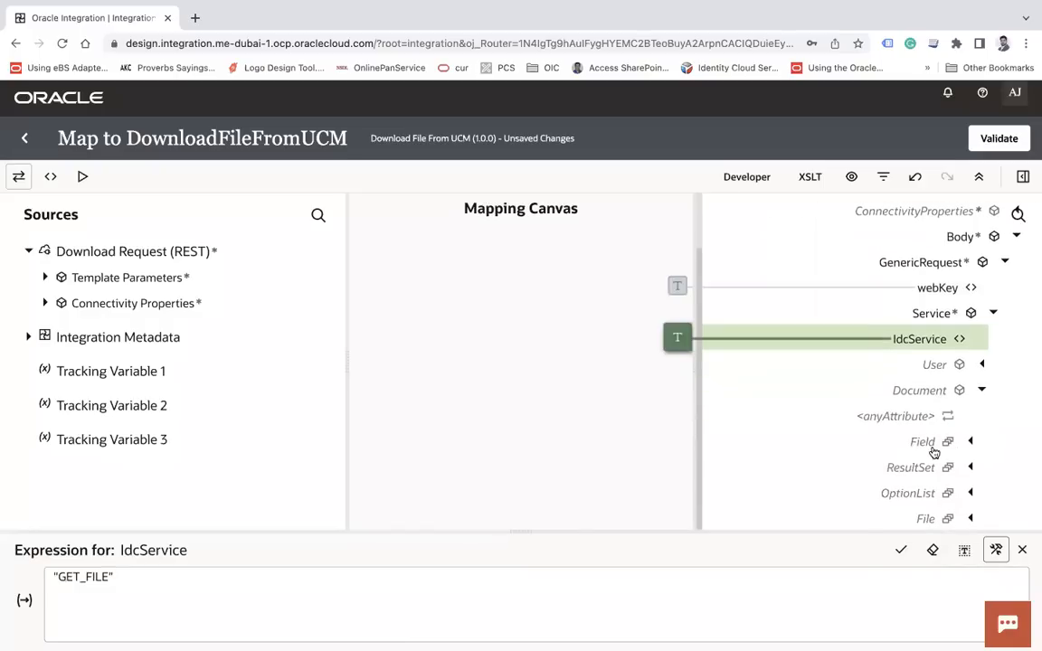
Map the template parameter Id onto Field and name that field "dDocName"
{"action": "left_click", "coordinate": [46, 278]}
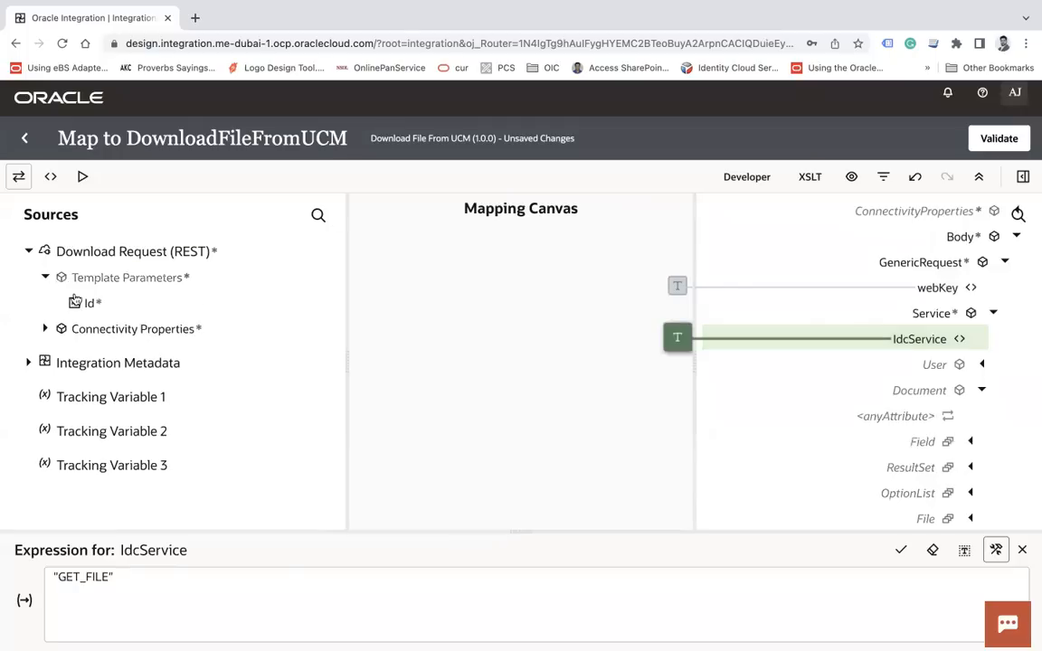
{"action": "left_click_drag", "start_coordinate": [88, 303], "coordinate": [927, 449]}
{"action": "left_click", "coordinate": [969, 507]}
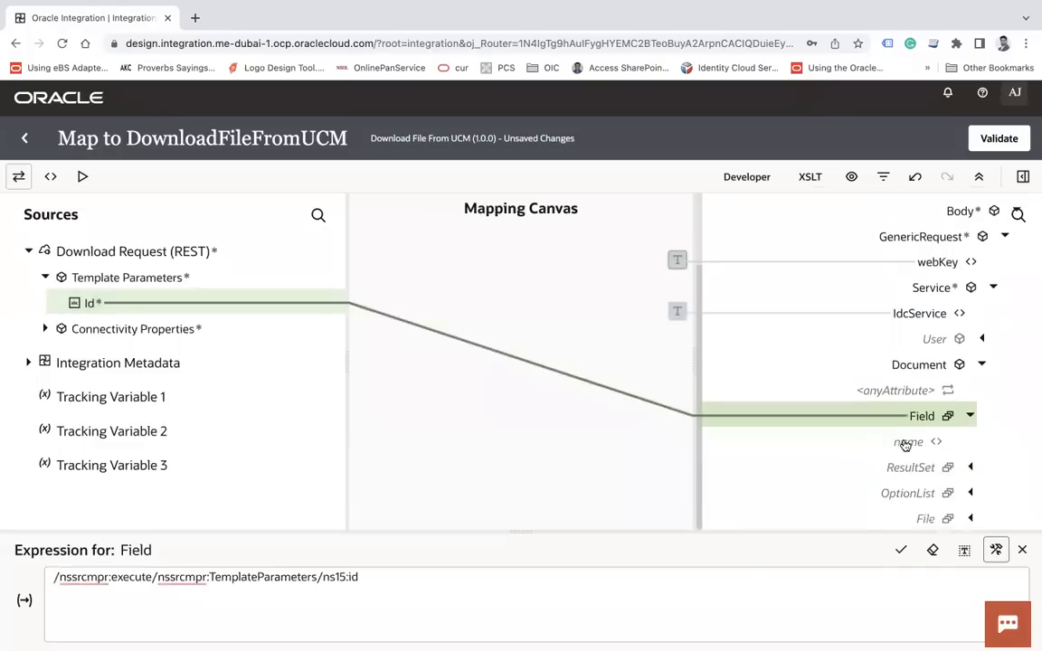
{"action": "right_click", "coordinate": [909, 443]}
{"action": "left_click", "coordinate": [783, 281]}
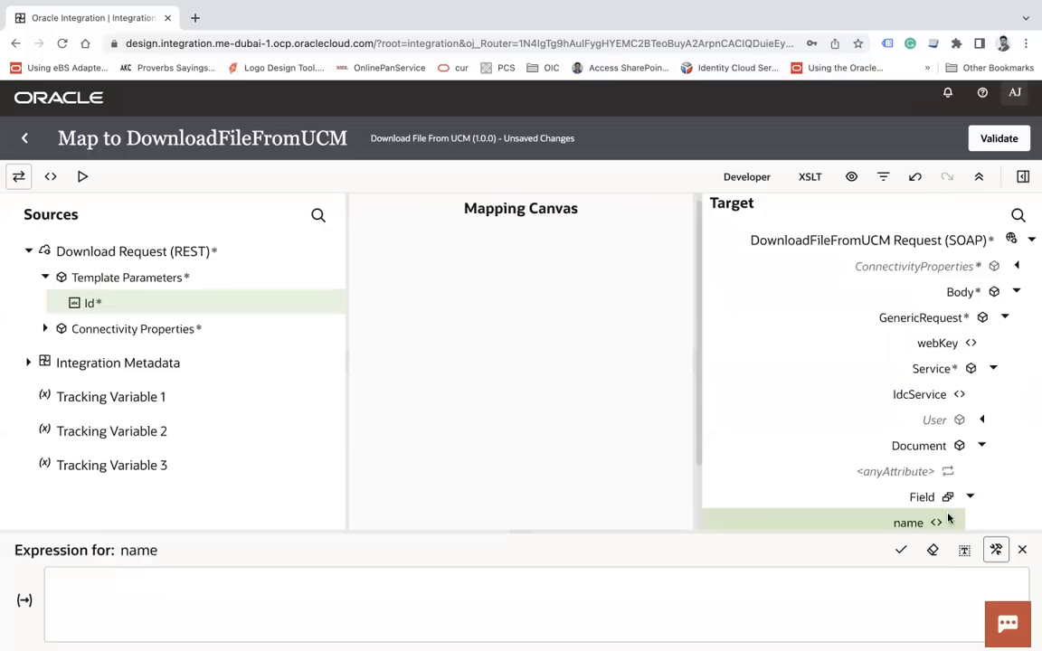
{"action": "left_click", "coordinate": [768, 590]}
{"action": "type", "text": "\""}
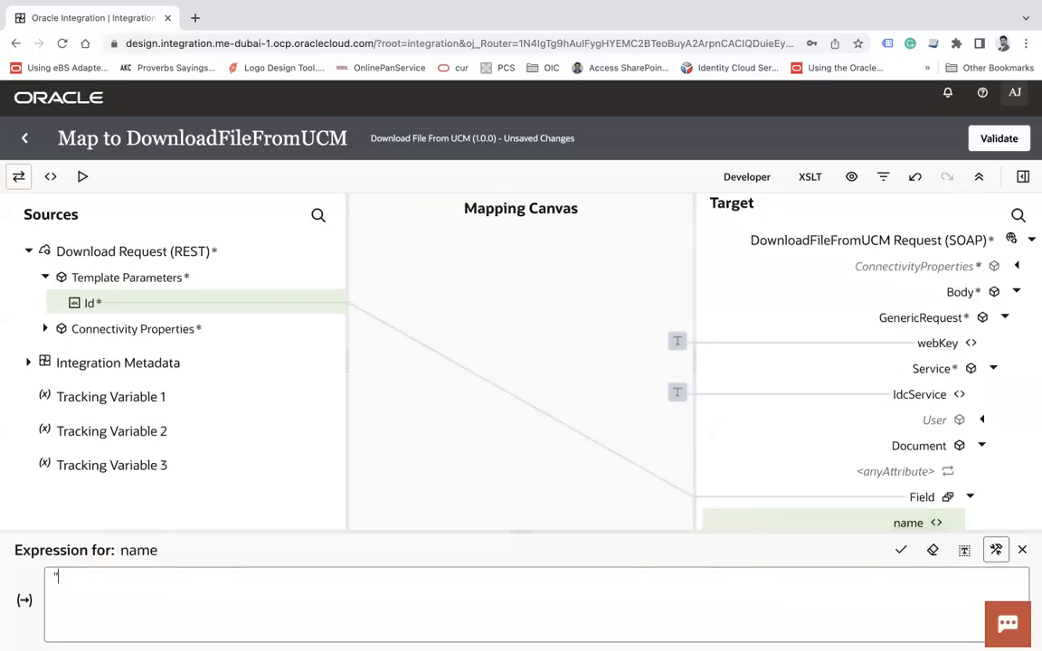
{"action": "type", "text": "dDocName\""}
{"action": "left_click", "coordinate": [902, 551]}
Repeat the Field node to add a second one and switch to the XSLT view
{"action": "scroll", "coordinate": [970, 349], "scroll_direction": "down", "scroll_amount": 2}
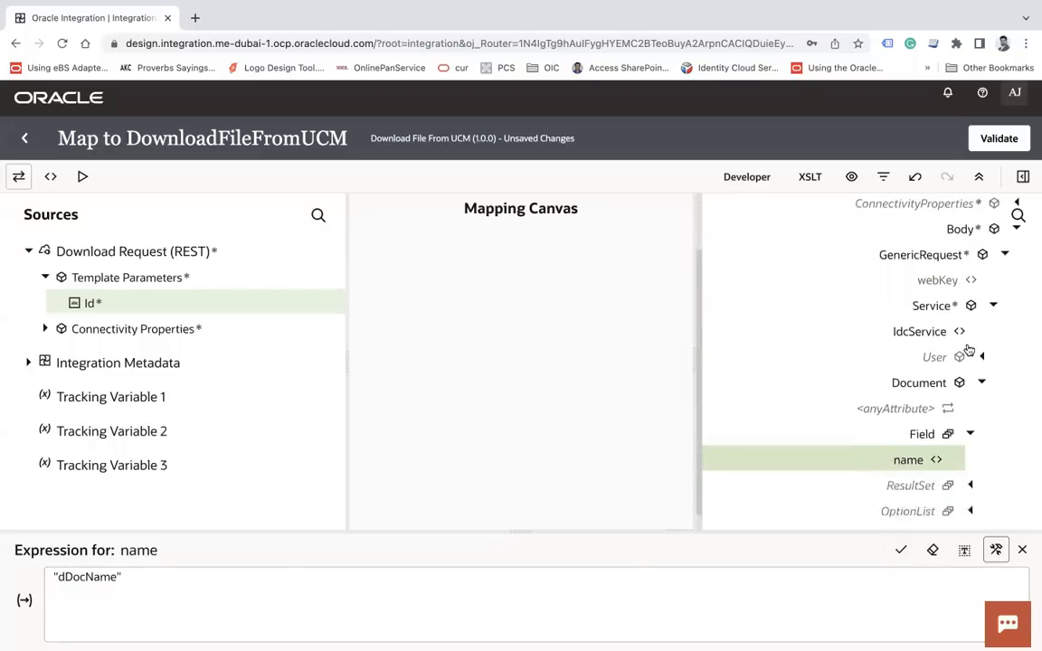
{"action": "left_click", "coordinate": [925, 420]}
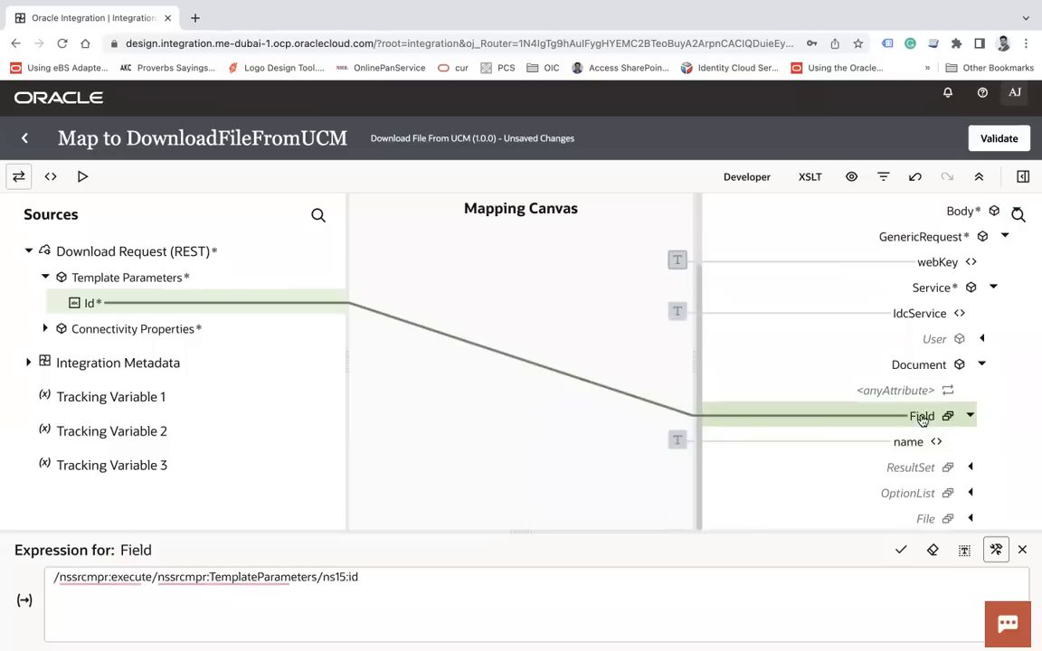
{"action": "right_click", "coordinate": [917, 416]}
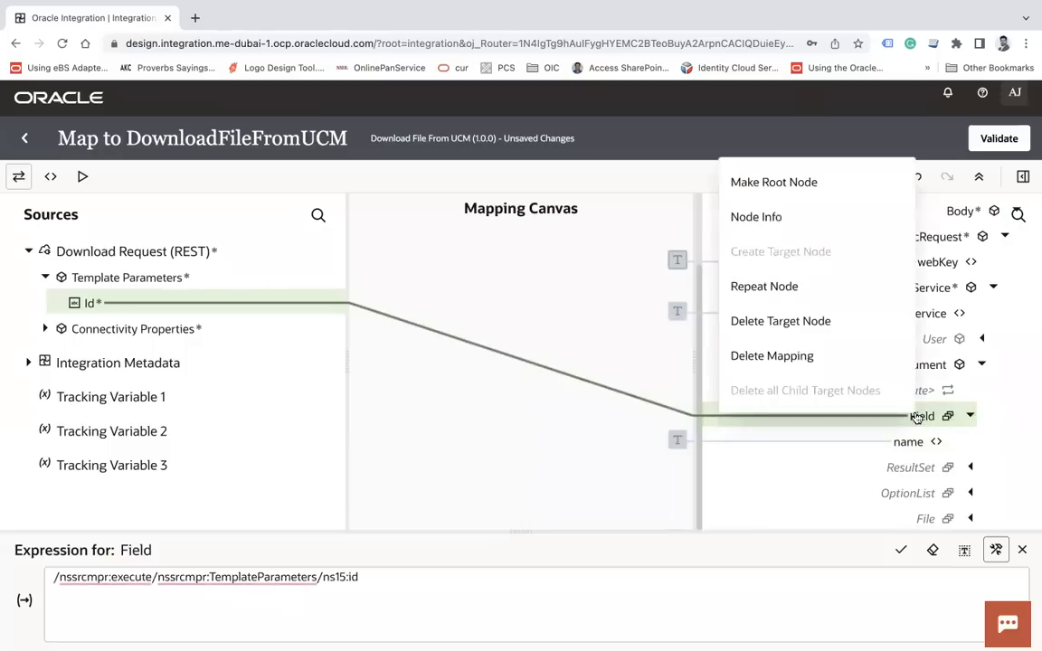
{"action": "left_click", "coordinate": [800, 290]}
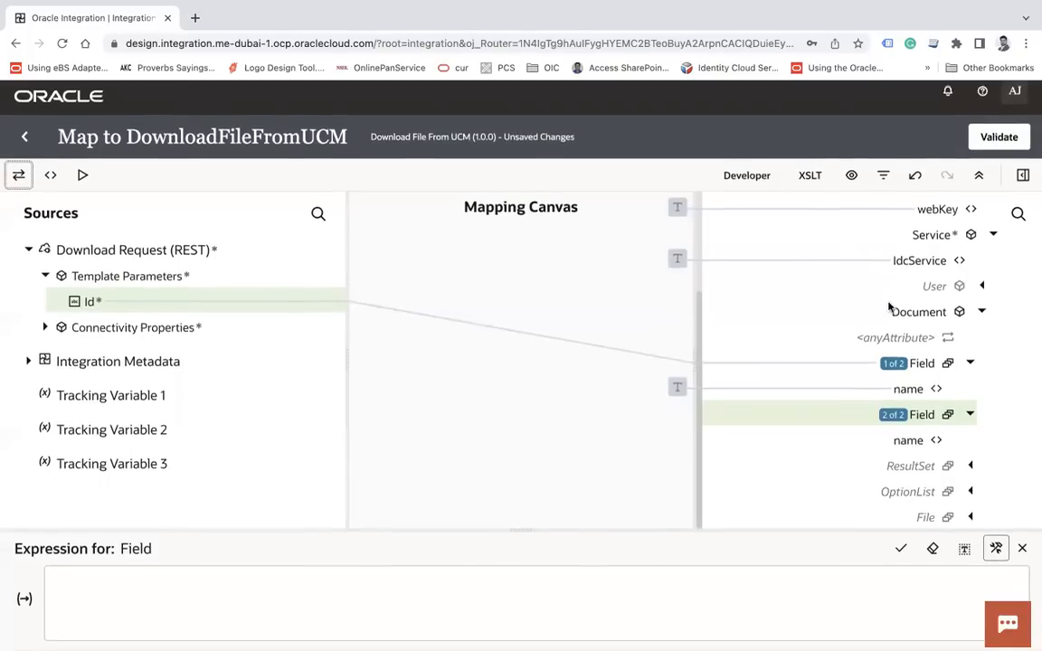
{"action": "left_click", "coordinate": [922, 417]}
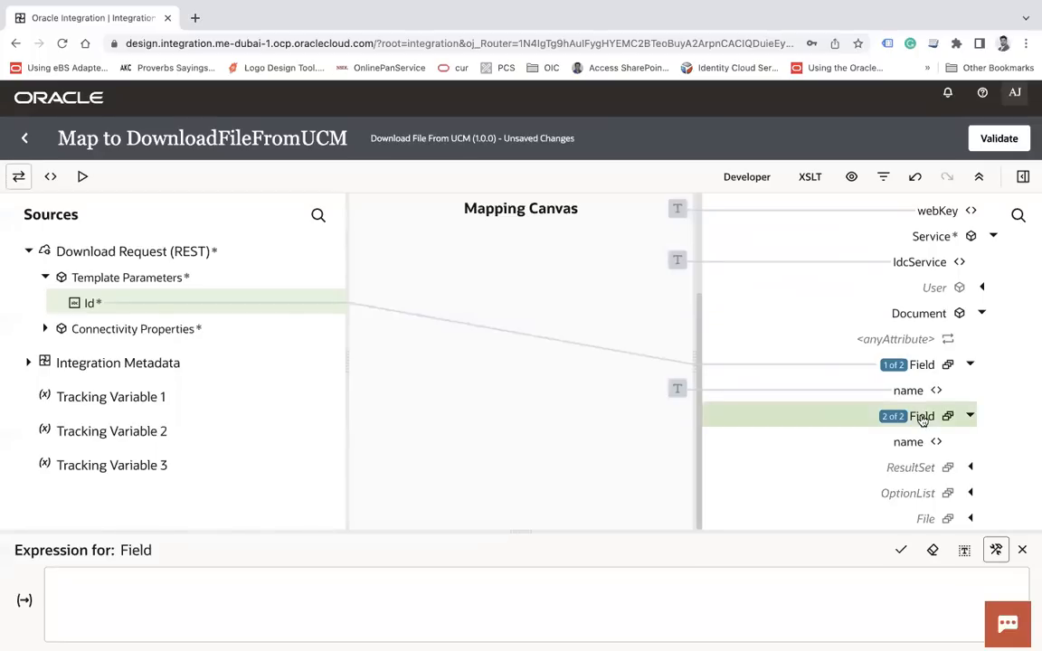
{"action": "left_click", "coordinate": [50, 177]}
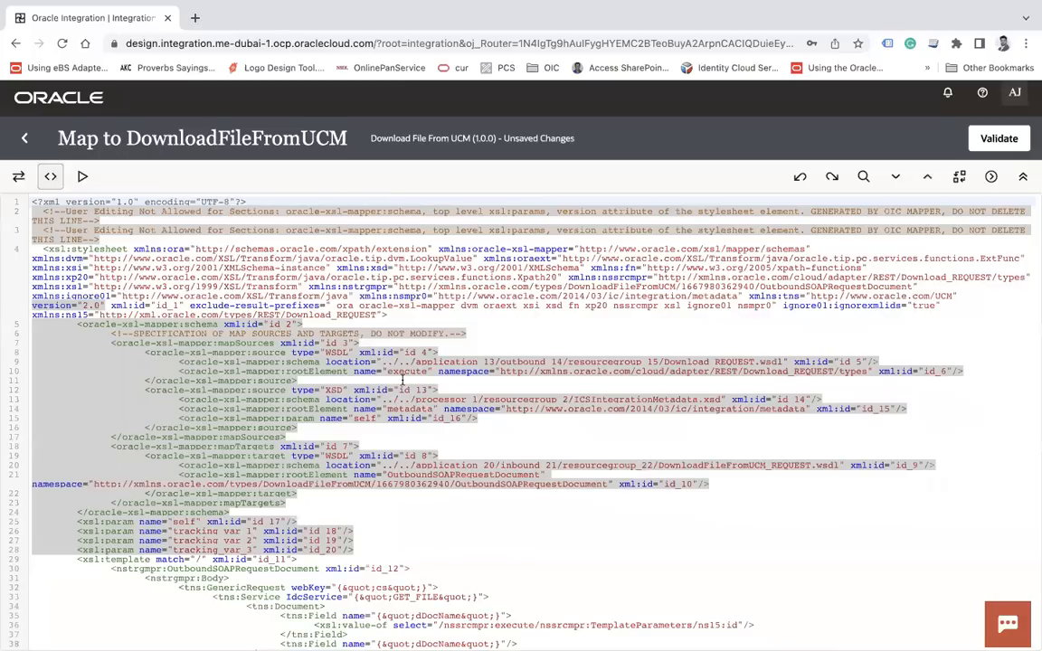
In the XSLT, rename the second field on line 38 to RevisionSelectionMethod, then return to the canvas
{"action": "scroll", "coordinate": [402, 380], "scroll_direction": "down", "scroll_amount": 3}
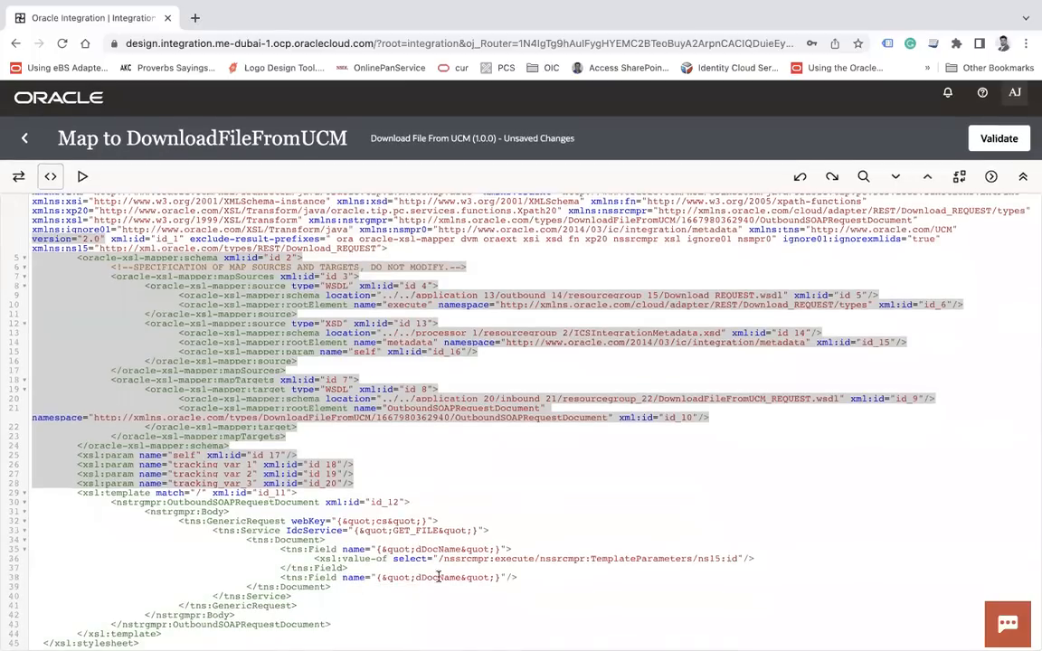
{"action": "type", "text": "Latest"}
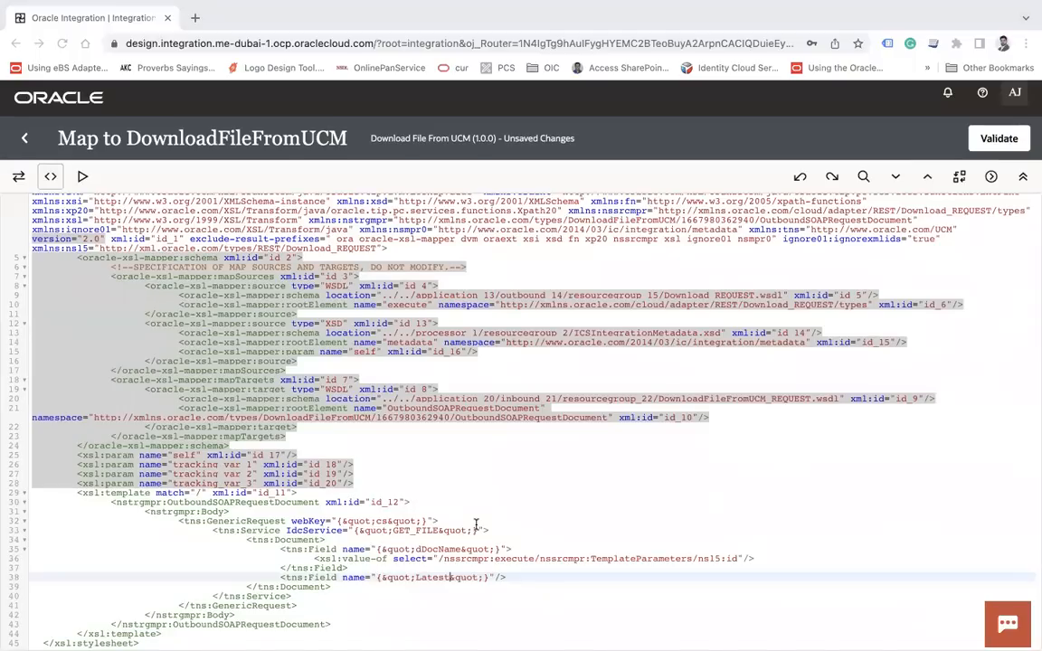
{"action": "double_click", "coordinate": [437, 579]}
{"action": "type", "text": "RevisionSelectionMethod"}
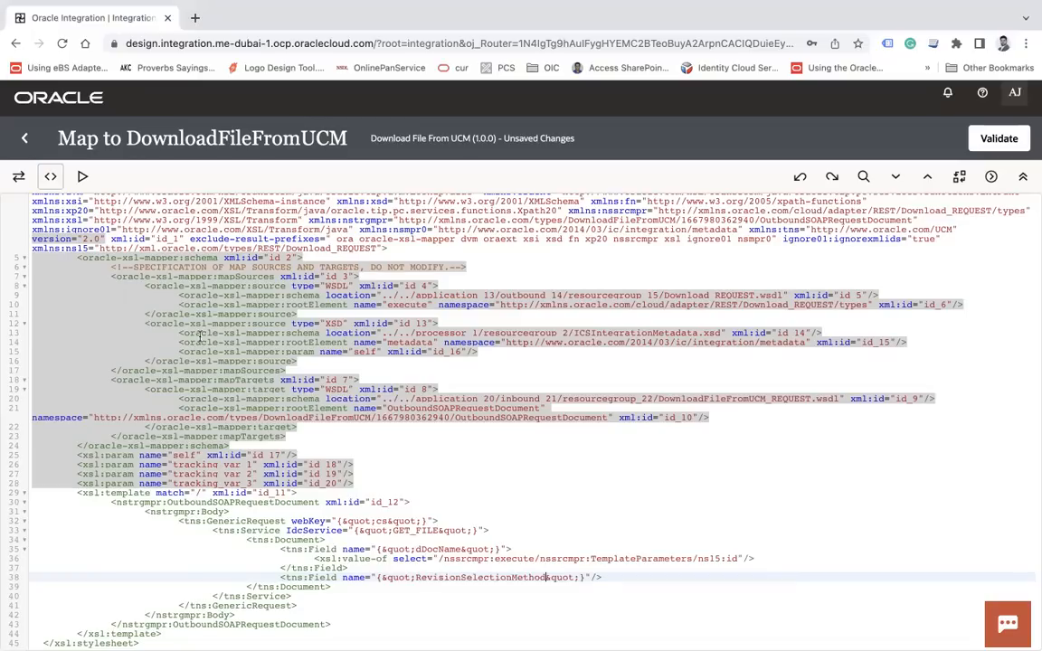
{"action": "left_click", "coordinate": [19, 170]}
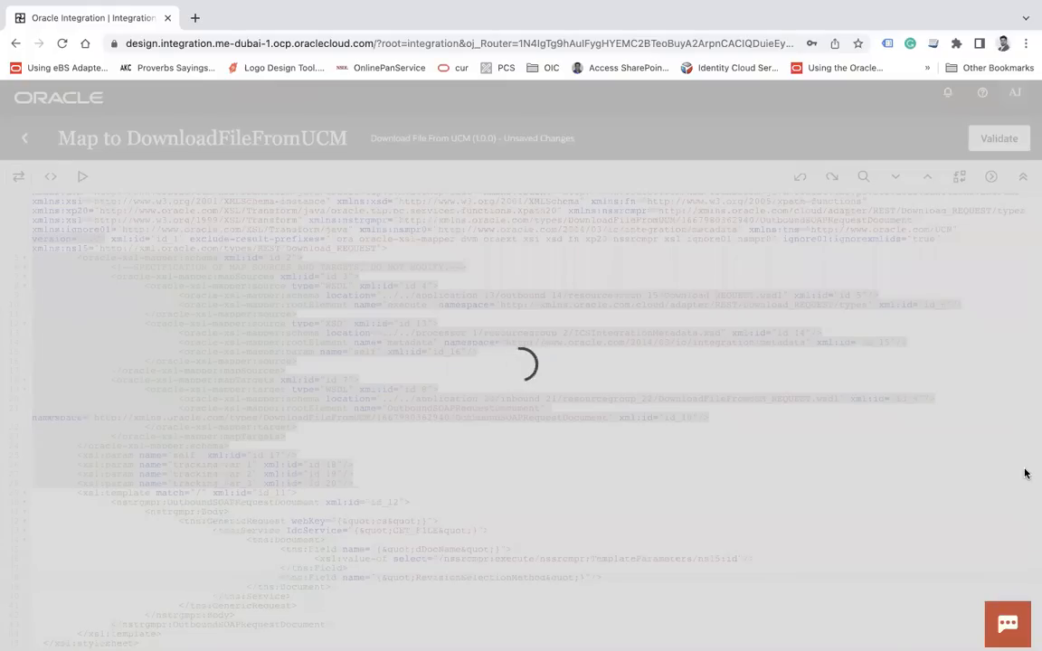
{"action": "scroll", "coordinate": [957, 477], "scroll_direction": "down", "scroll_amount": 2}
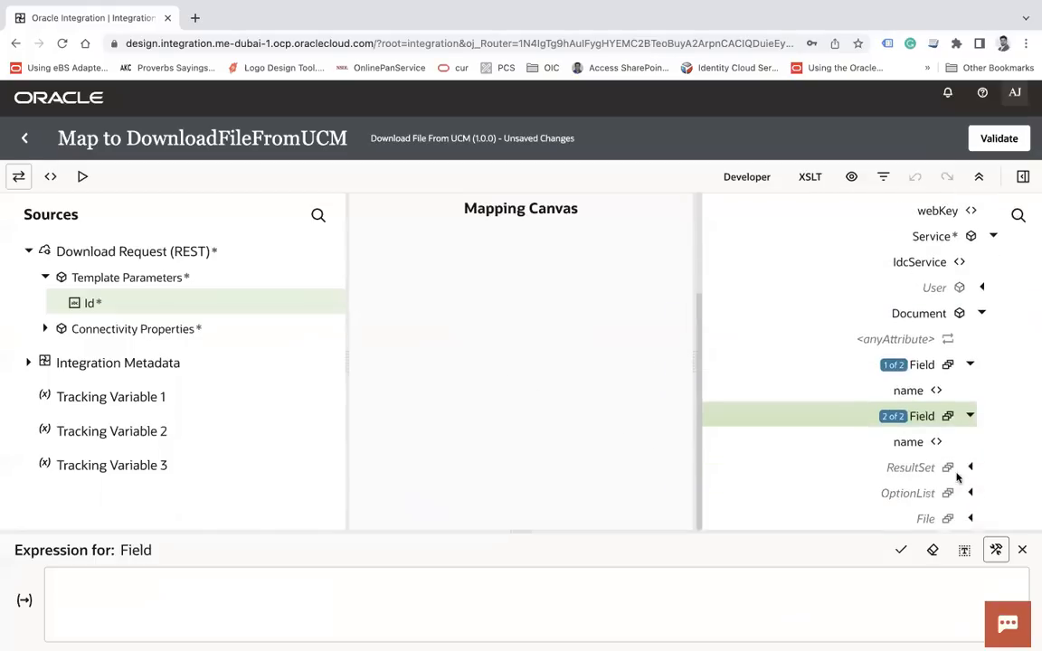
Give Field 2 of 2 the constant value "Latest" and open the XSLT source
{"action": "left_click", "coordinate": [916, 445]}
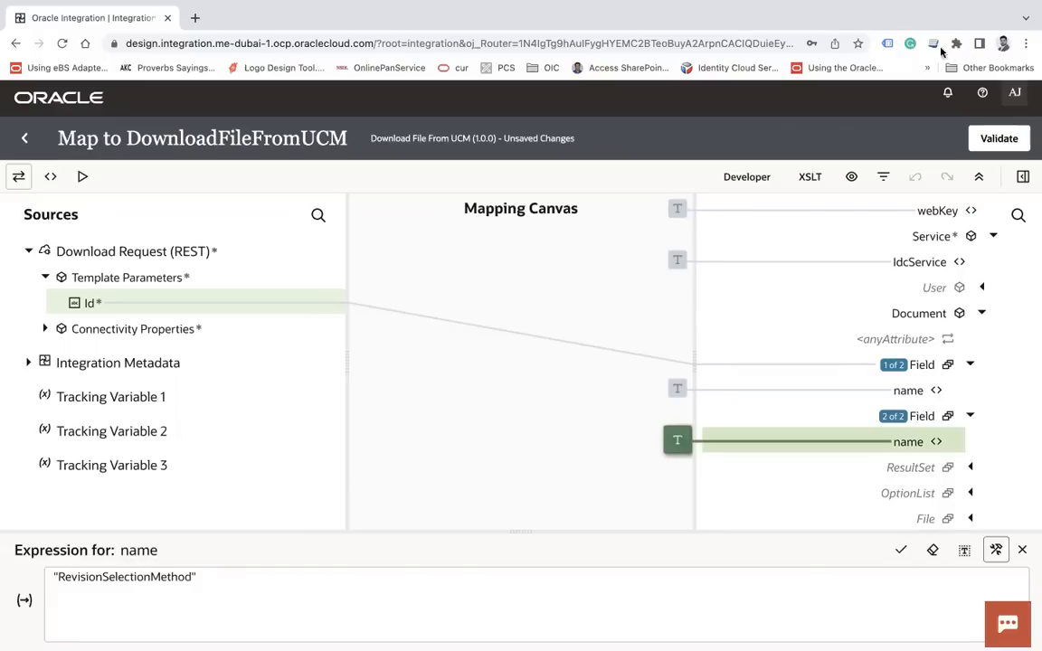
{"action": "key", "text": "Up"}
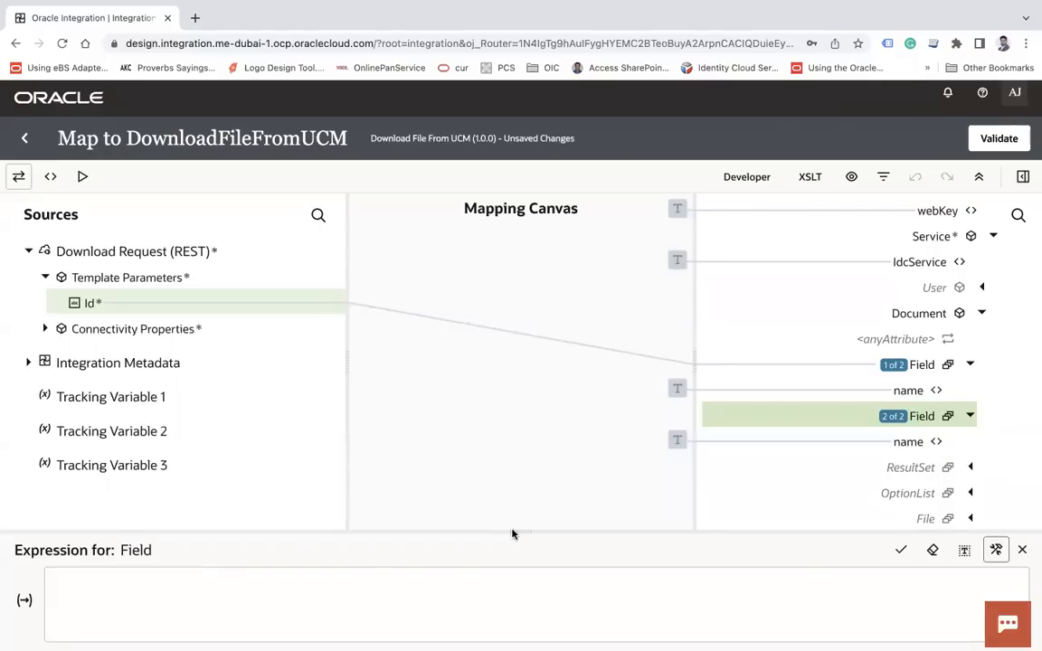
{"action": "left_click", "coordinate": [227, 588]}
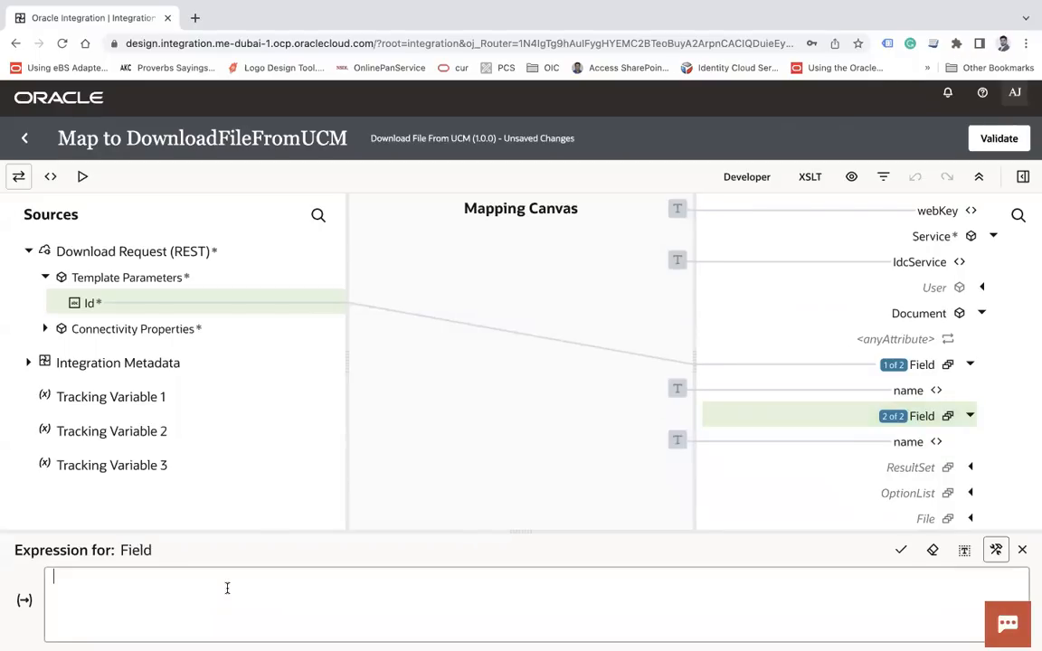
{"action": "type", "text": "\"Latest\""}
{"action": "left_click", "coordinate": [901, 552]}
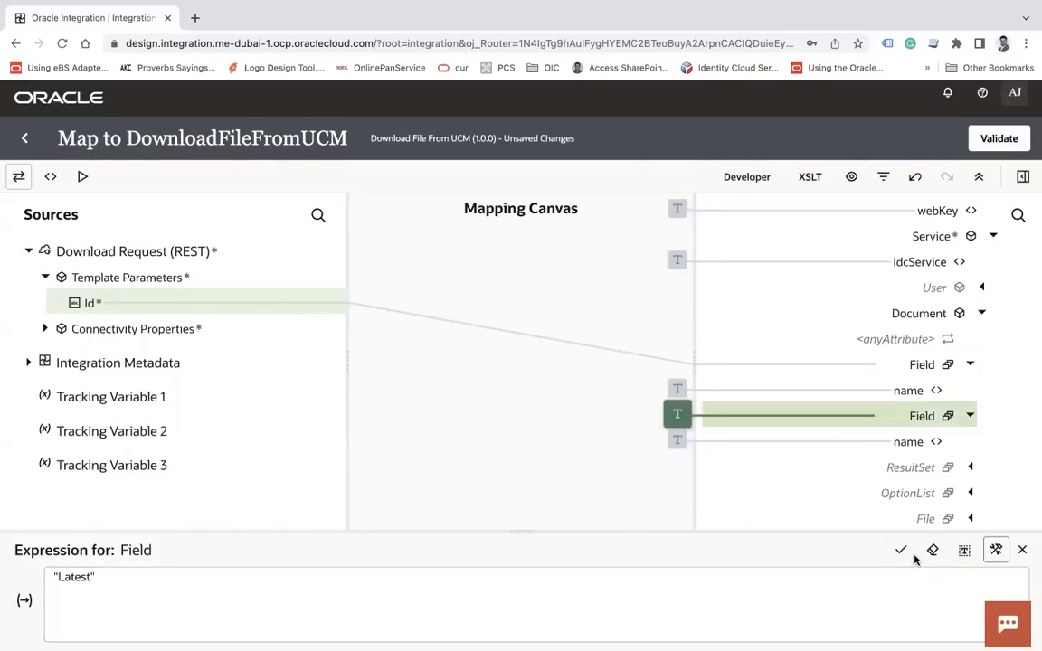
{"action": "left_click", "coordinate": [49, 176]}
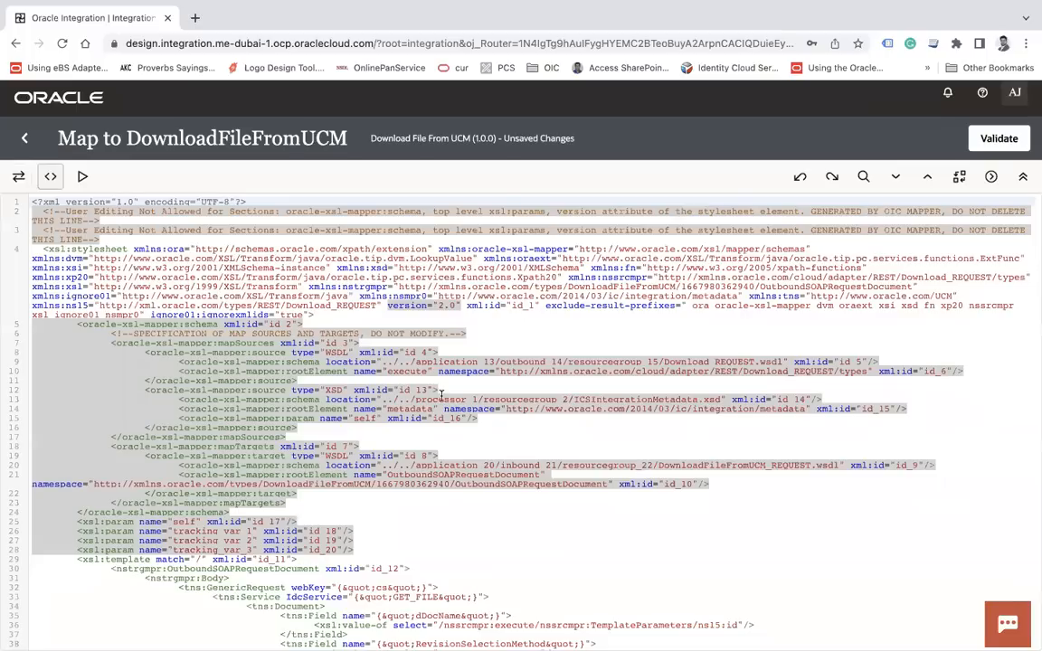
Duplicate the RevisionSelectionMethod Field block (lines 38–40) onto line 41
{"action": "scroll", "coordinate": [442, 507], "scroll_direction": "down", "scroll_amount": 3}
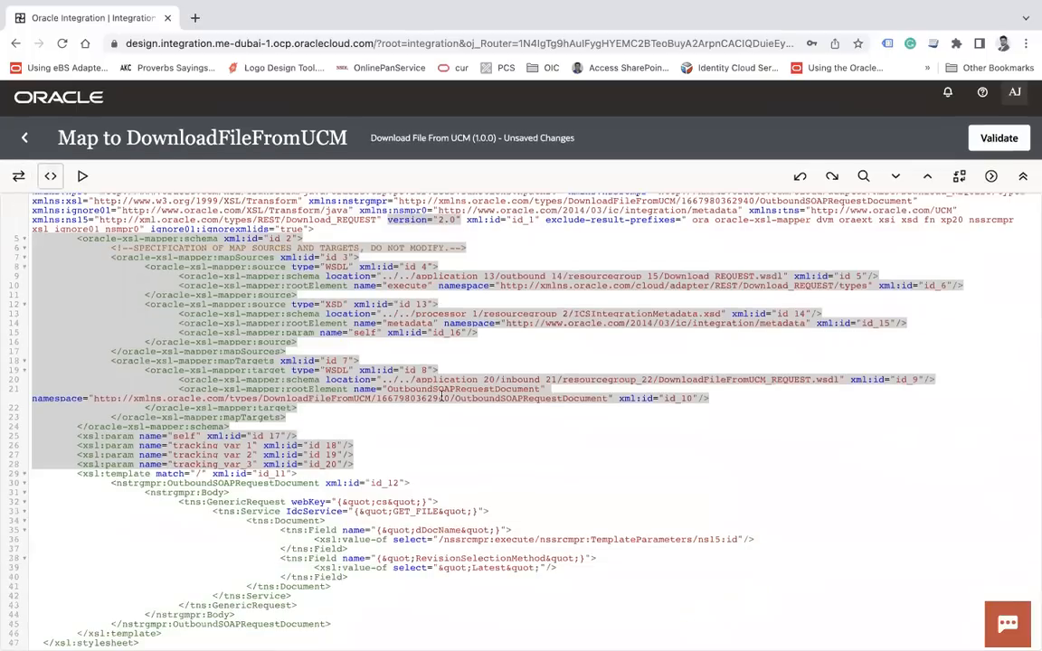
{"action": "double_click", "coordinate": [441, 560]}
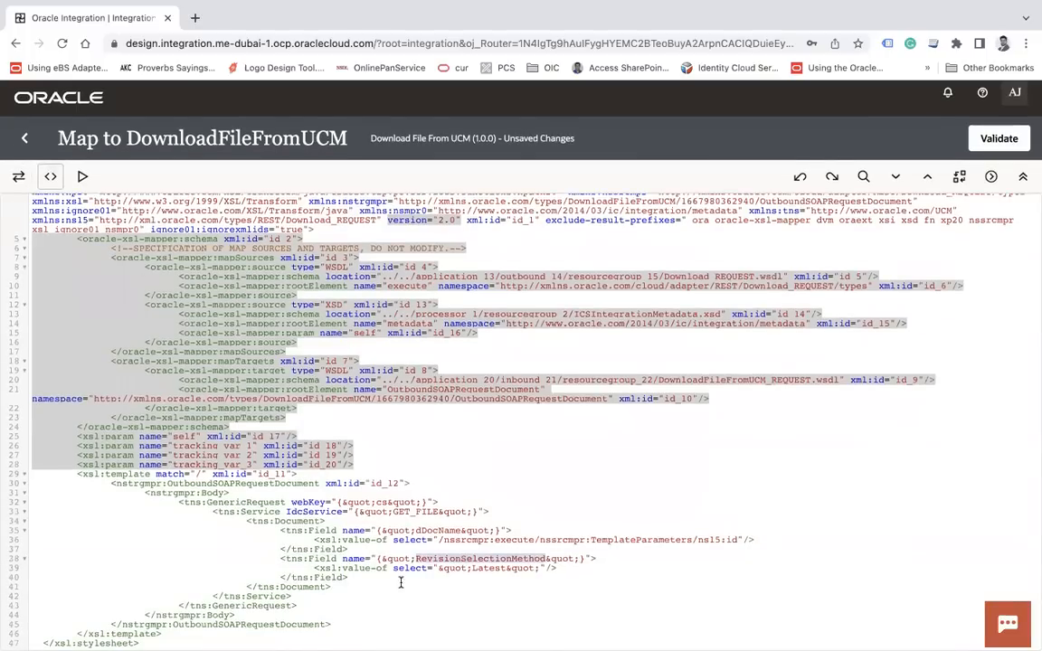
{"action": "double_click", "coordinate": [488, 569]}
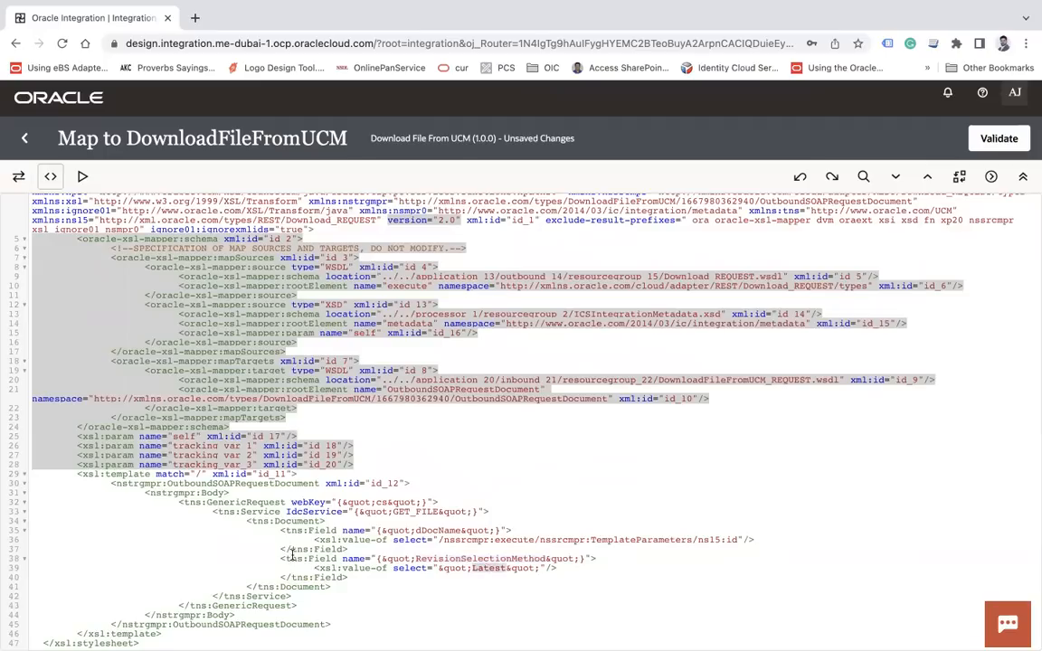
{"action": "left_click_drag", "start_coordinate": [281, 559], "coordinate": [370, 577]}
{"action": "key", "text": "ctrl+c"}
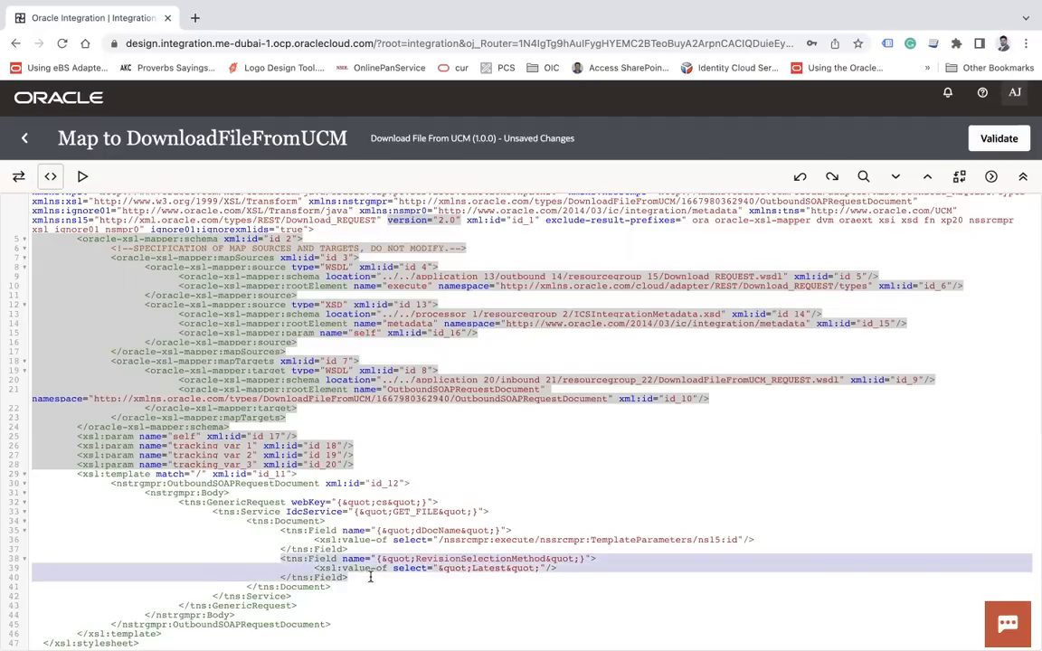
{"action": "key", "text": "Right"}
{"action": "key", "text": "Return"}
{"action": "key", "text": "ctrl+v"}
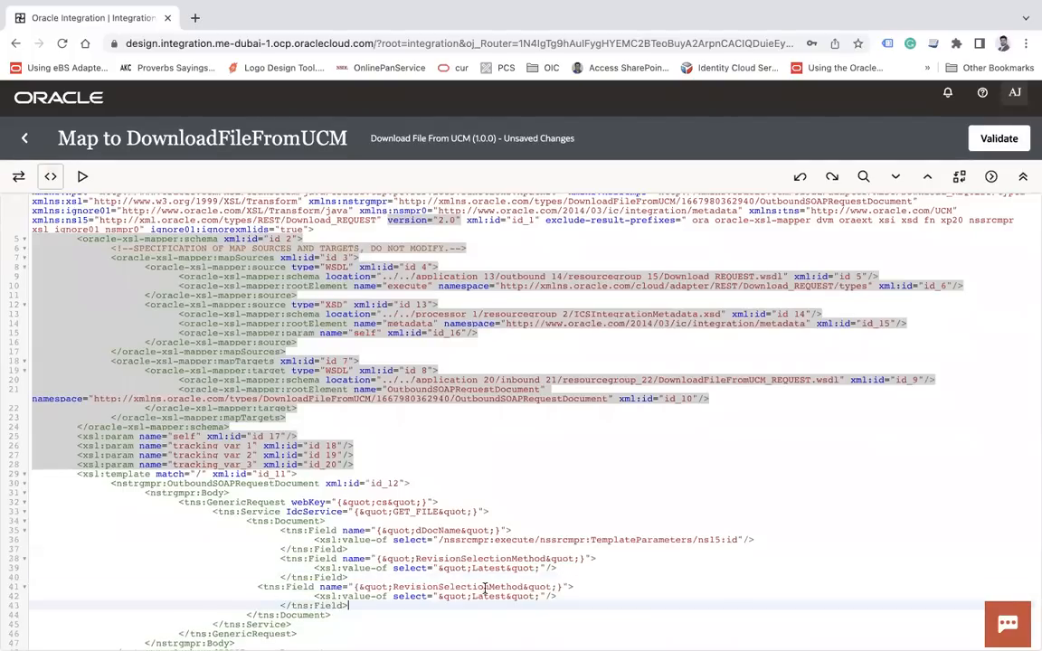
Rename the copy to Rendition with value Primary and validate the map
{"action": "double_click", "coordinate": [442, 588]}
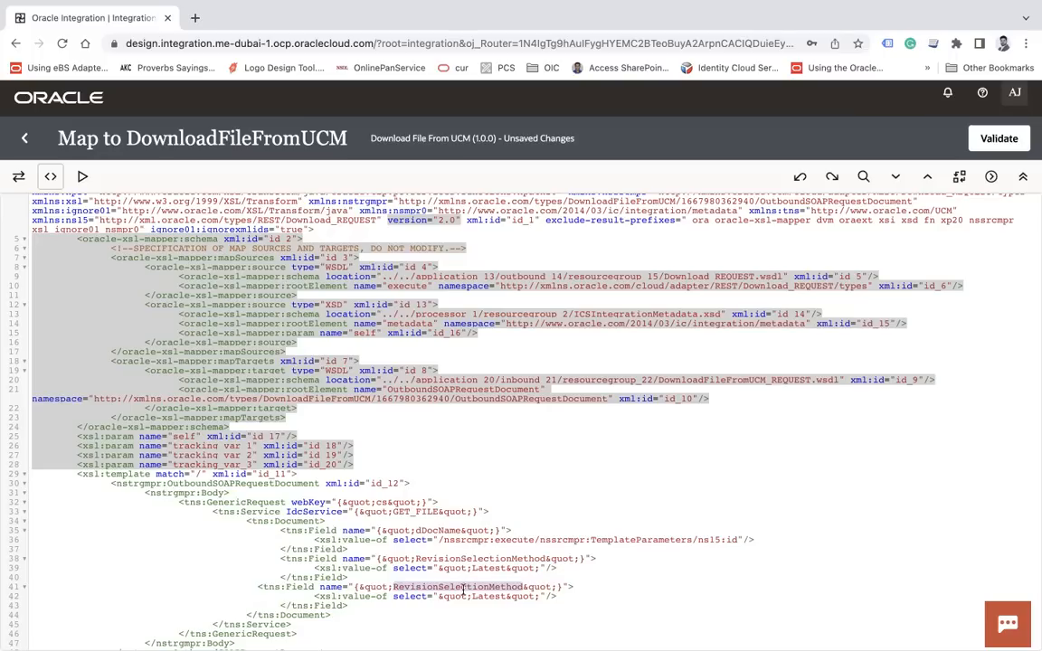
{"action": "type", "text": "Rendition"}
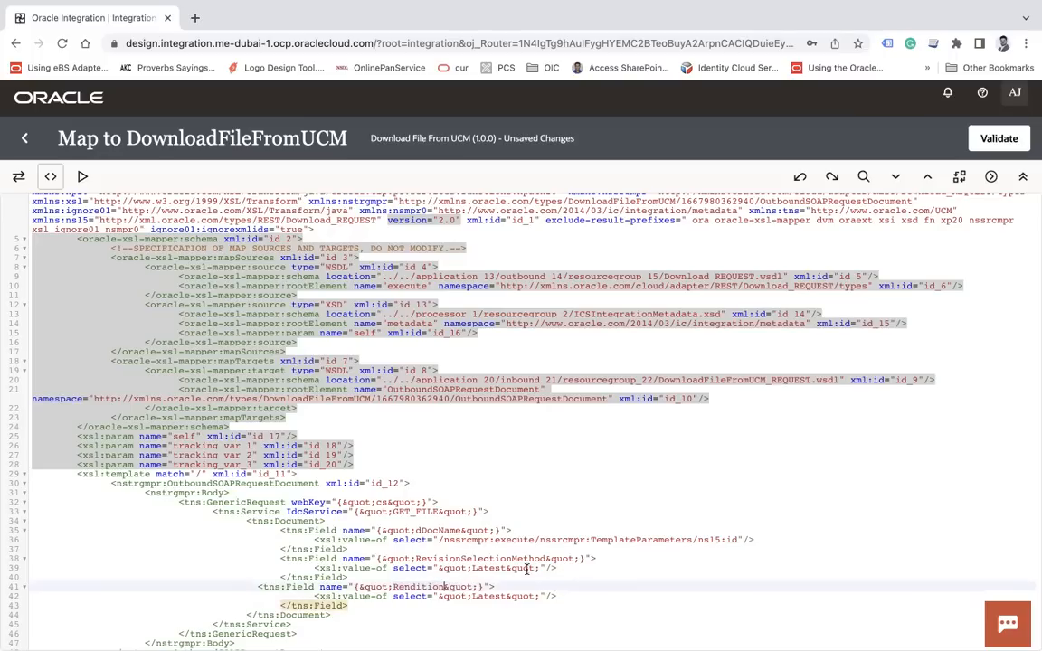
{"action": "double_click", "coordinate": [489, 597]}
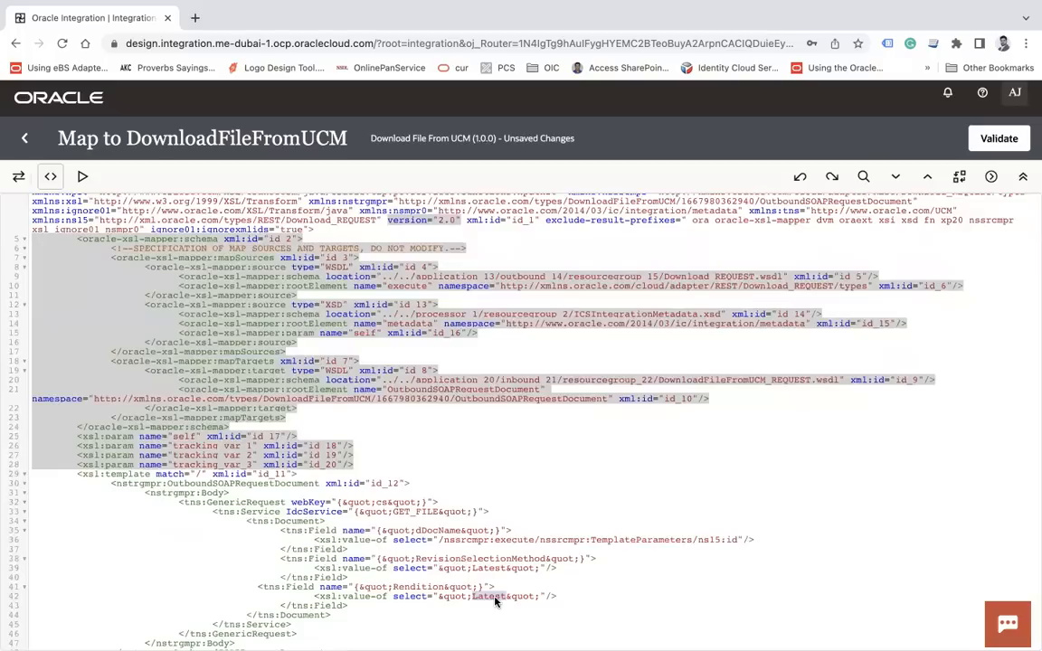
{"action": "type", "text": "Primary"}
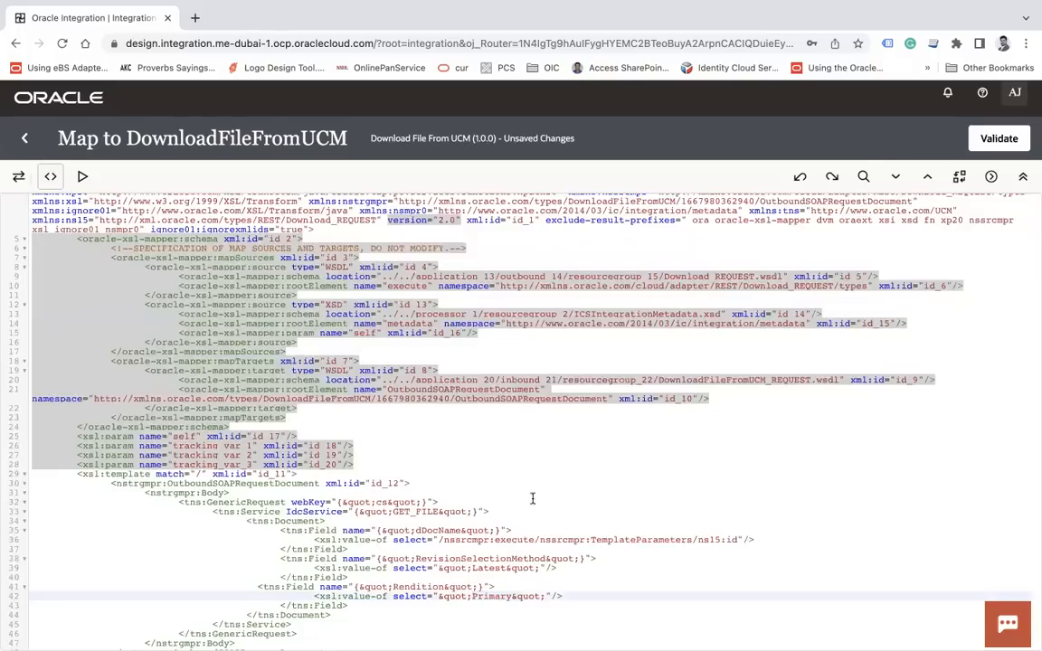
{"action": "left_click", "coordinate": [999, 139]}
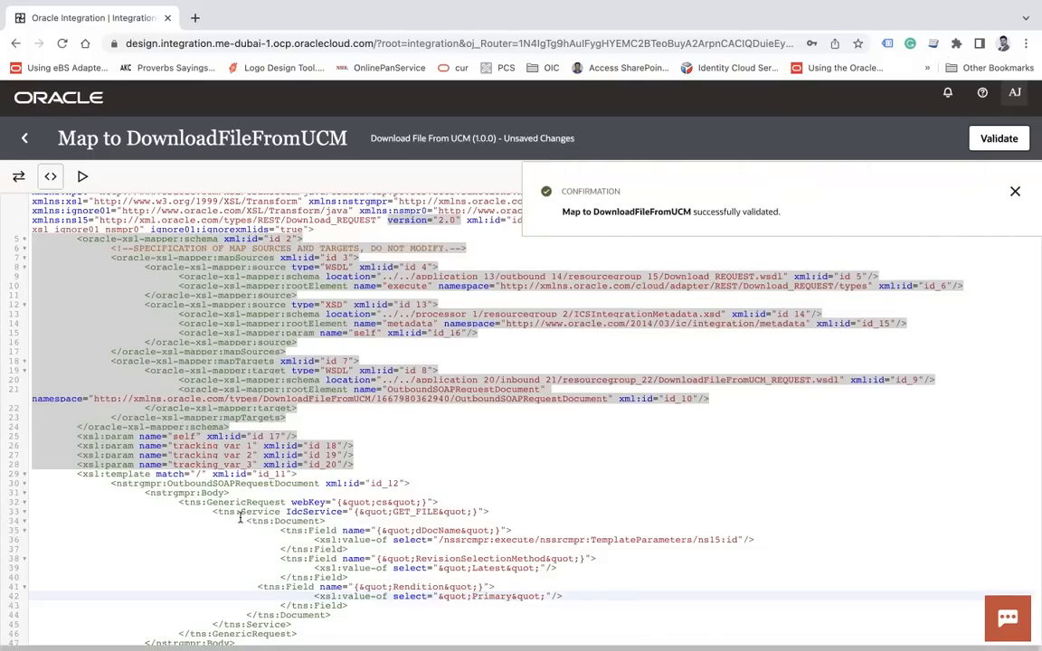
{"action": "double_click", "coordinate": [242, 513]}
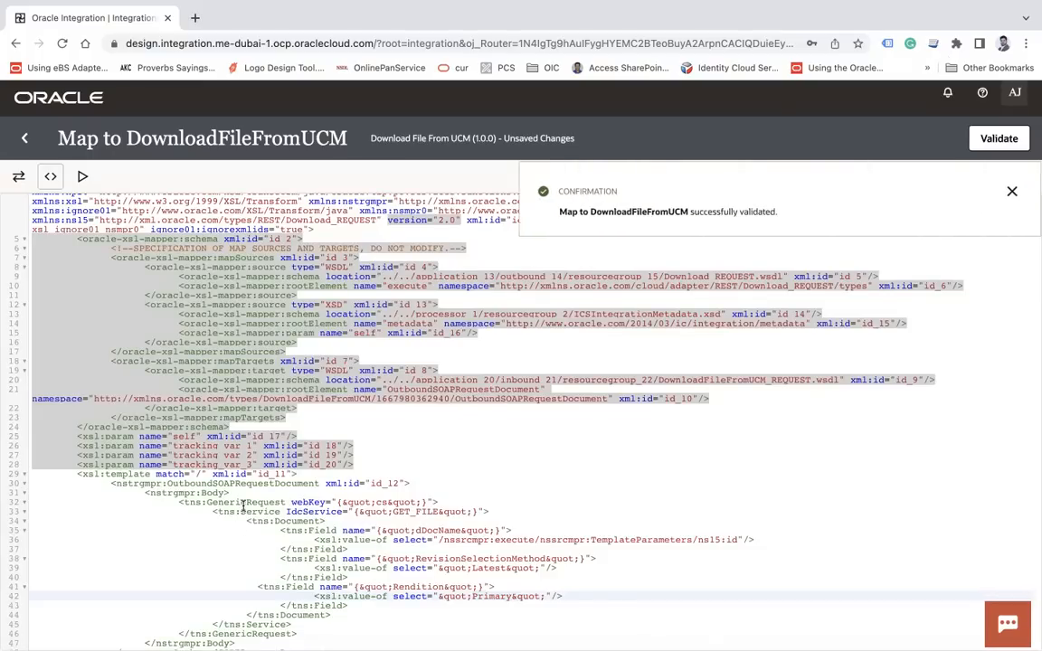
{"action": "left_click", "coordinate": [379, 502]}
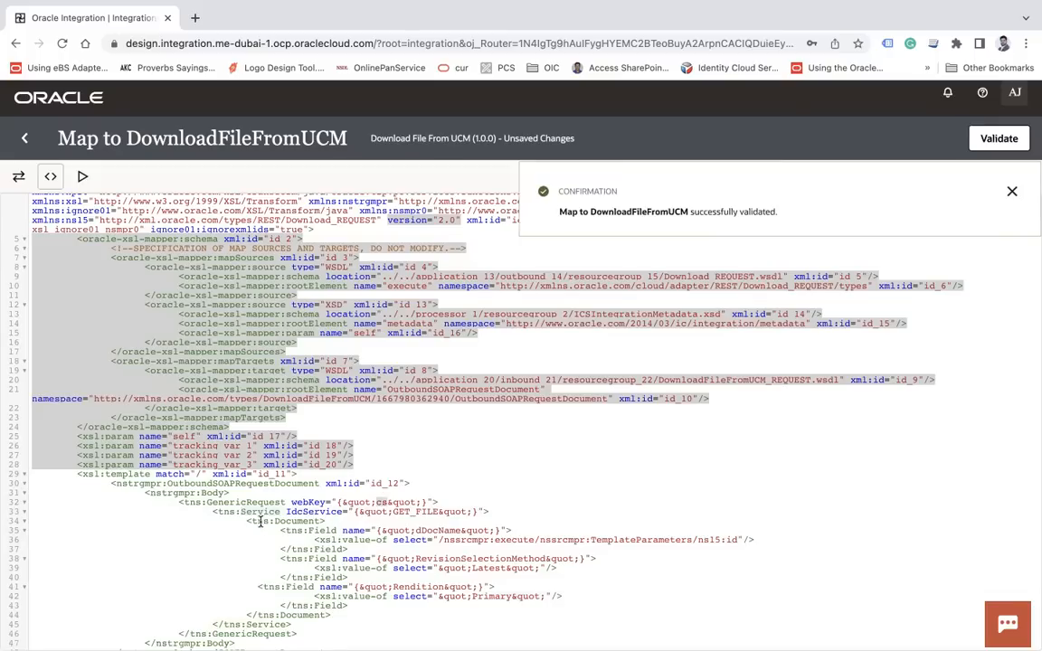
{"action": "type", "text": "cs"}
{"action": "double_click", "coordinate": [412, 513]}
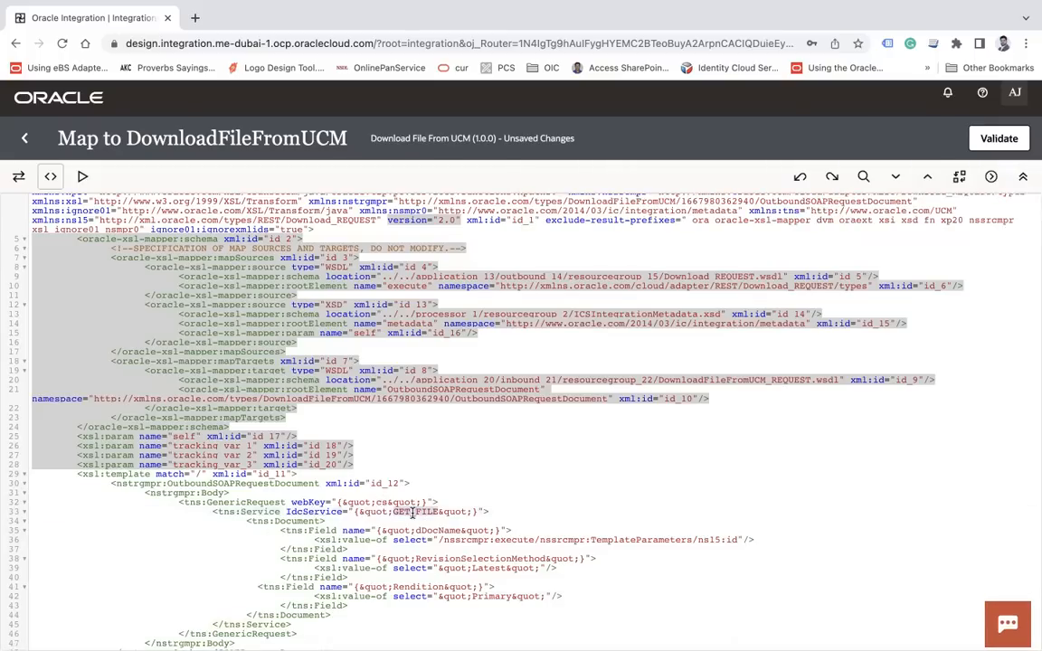
{"action": "double_click", "coordinate": [430, 530]}
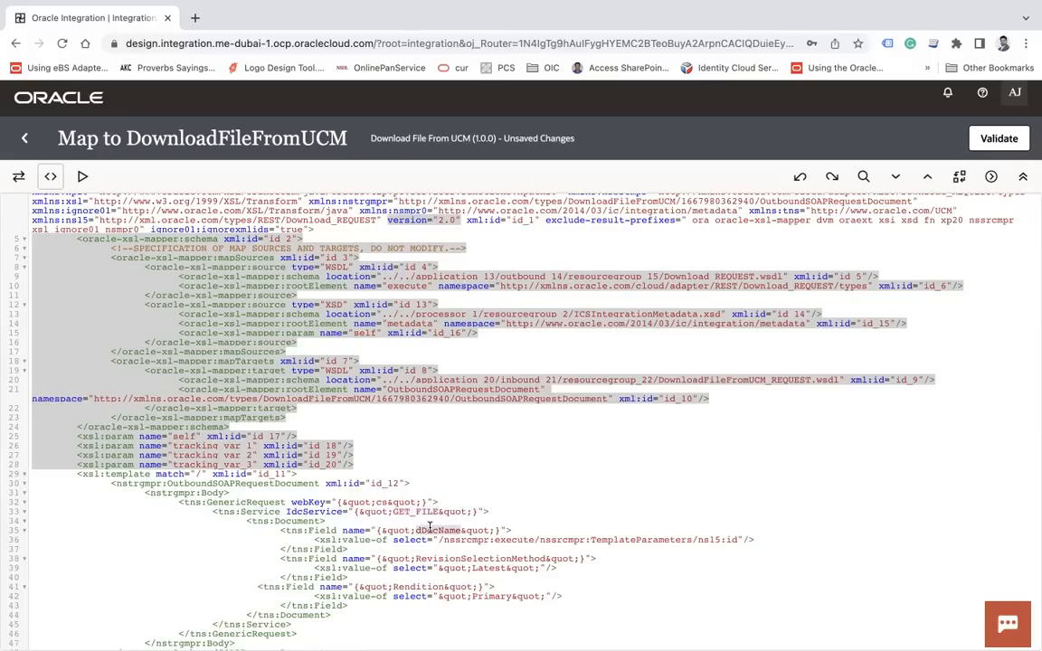
{"action": "left_click", "coordinate": [722, 541]}
{"action": "double_click", "coordinate": [486, 558]}
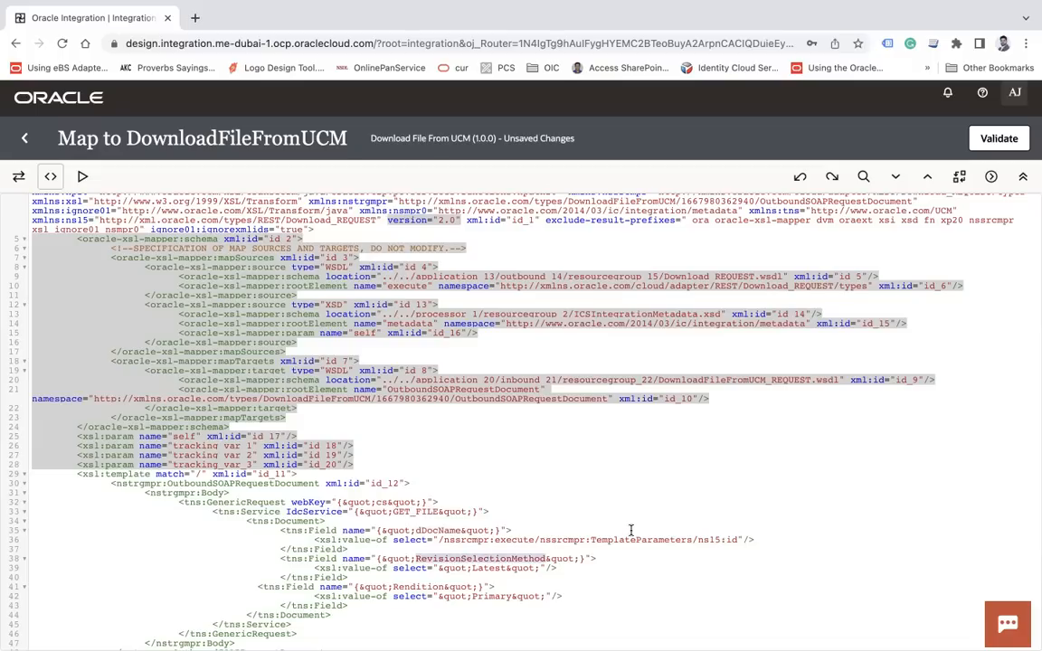
{"action": "left_click", "coordinate": [488, 572]}
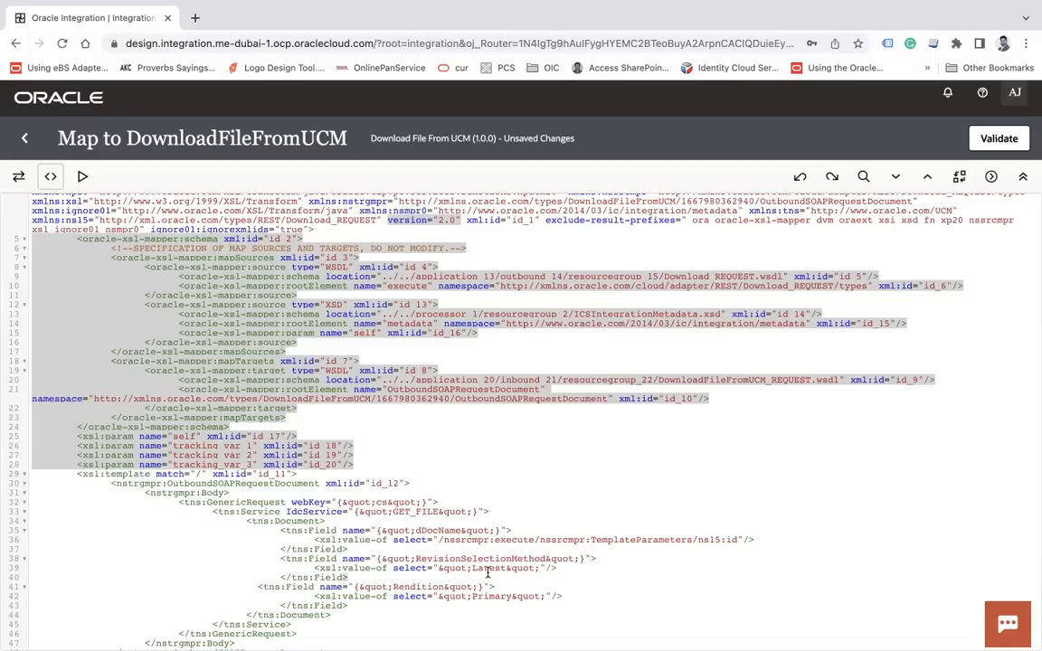
{"action": "double_click", "coordinate": [418, 588]}
Check the Primary value on line 42, exit the mapper and save Download File From UCM
{"action": "double_click", "coordinate": [494, 598]}
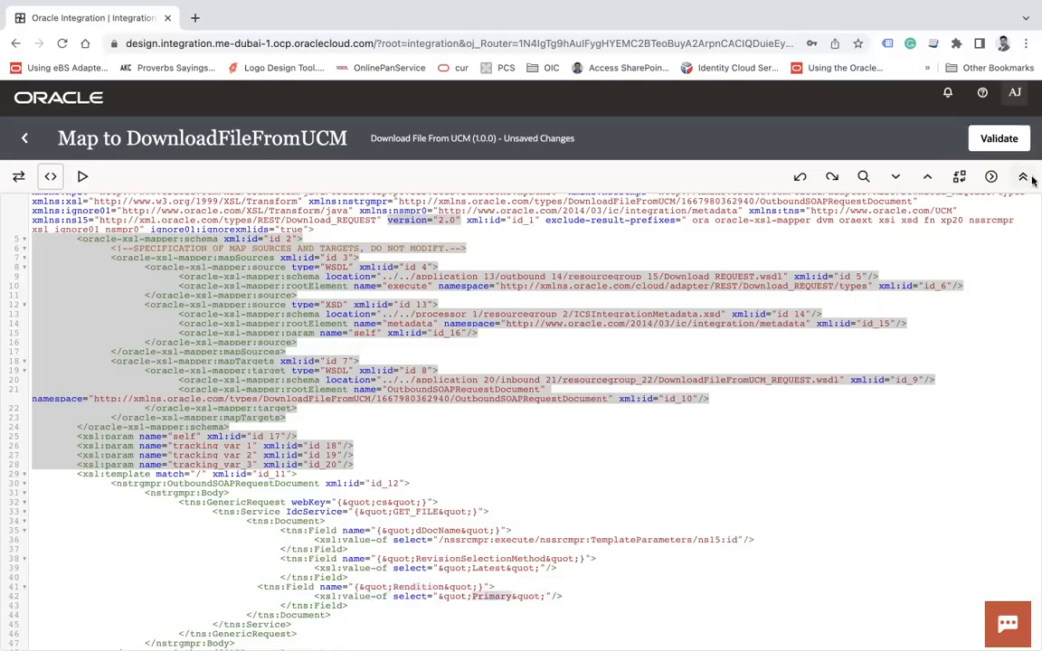
{"action": "left_click", "coordinate": [20, 140]}
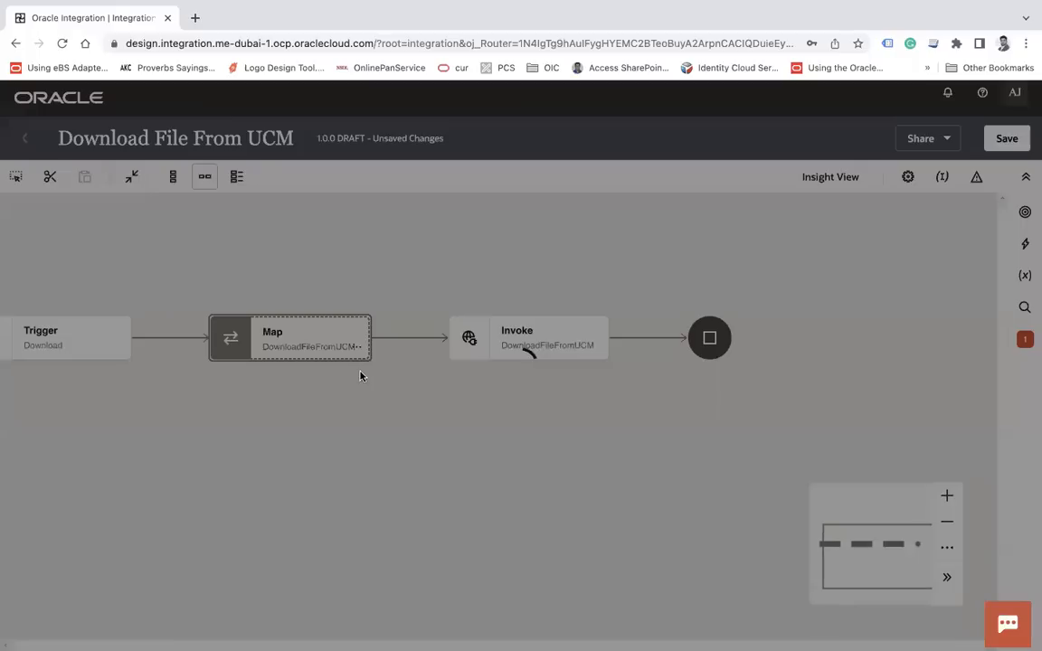
{"action": "left_click", "coordinate": [1006, 138]}
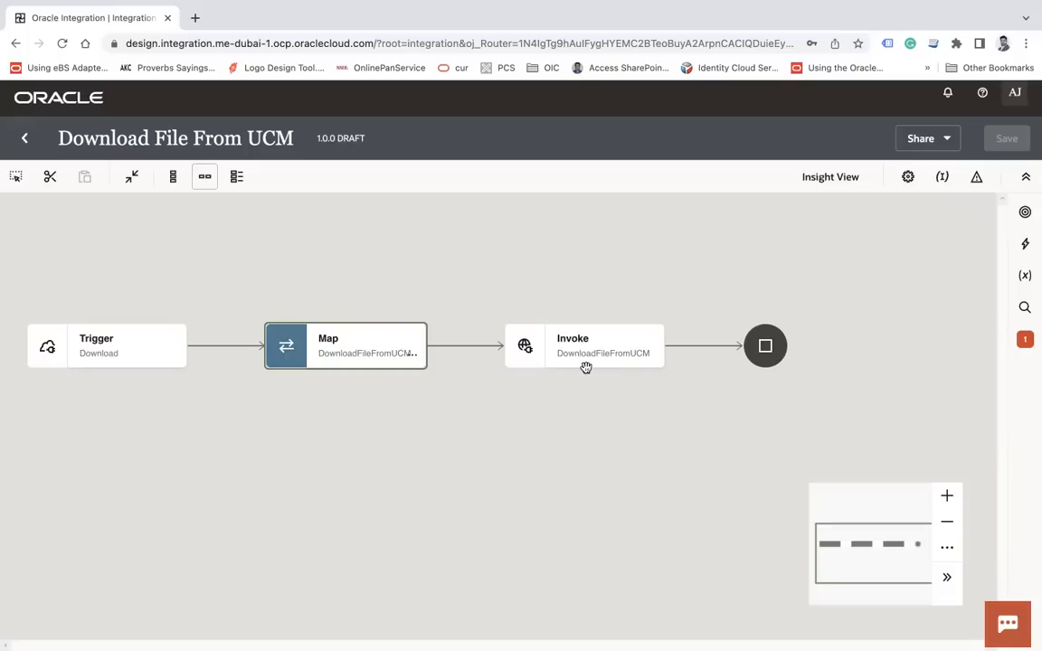
{"action": "left_click_drag", "start_coordinate": [614, 446], "coordinate": [527, 446]}
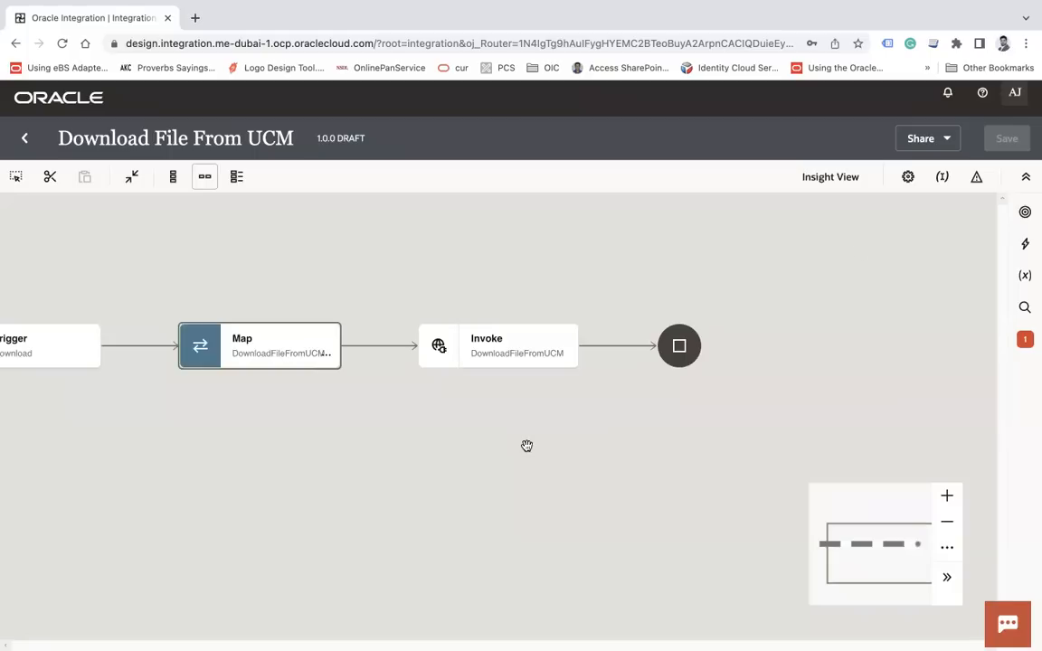
{"action": "left_click", "coordinate": [1026, 244]}
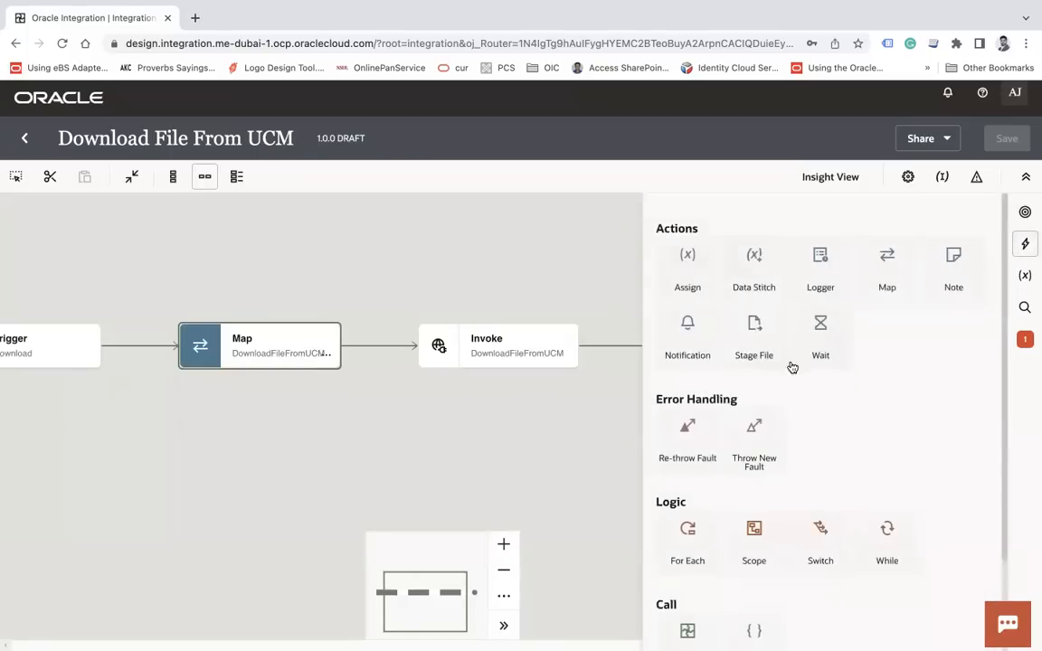
Drop a Stage File action onto the connector between Map and Invoke
{"action": "mouse_move", "coordinate": [764, 345]}
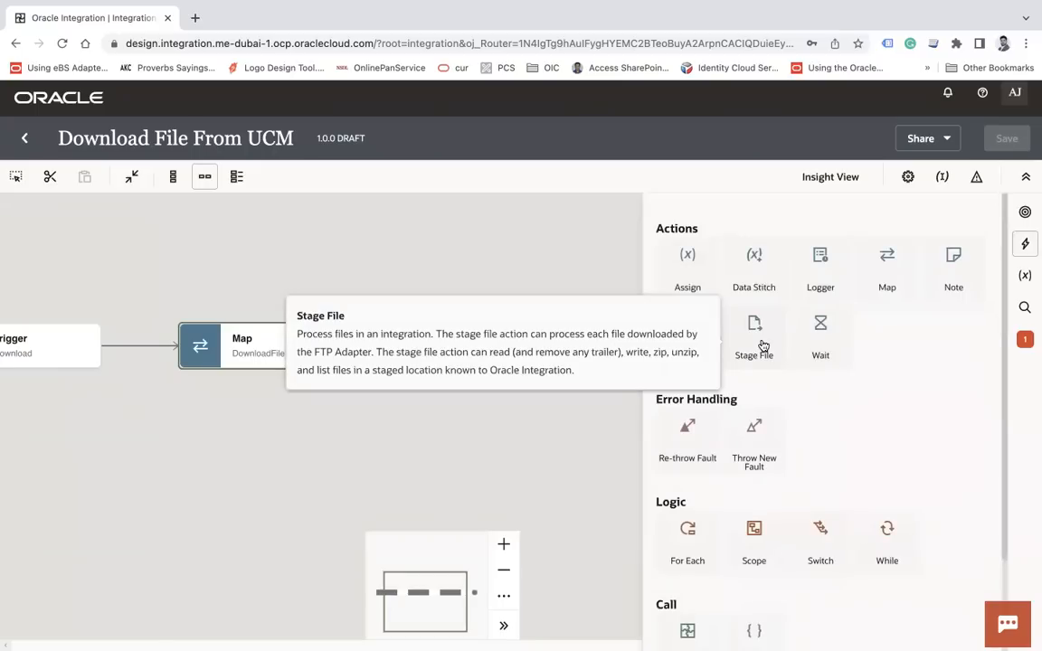
{"action": "left_click_drag", "start_coordinate": [764, 346], "coordinate": [365, 339]}
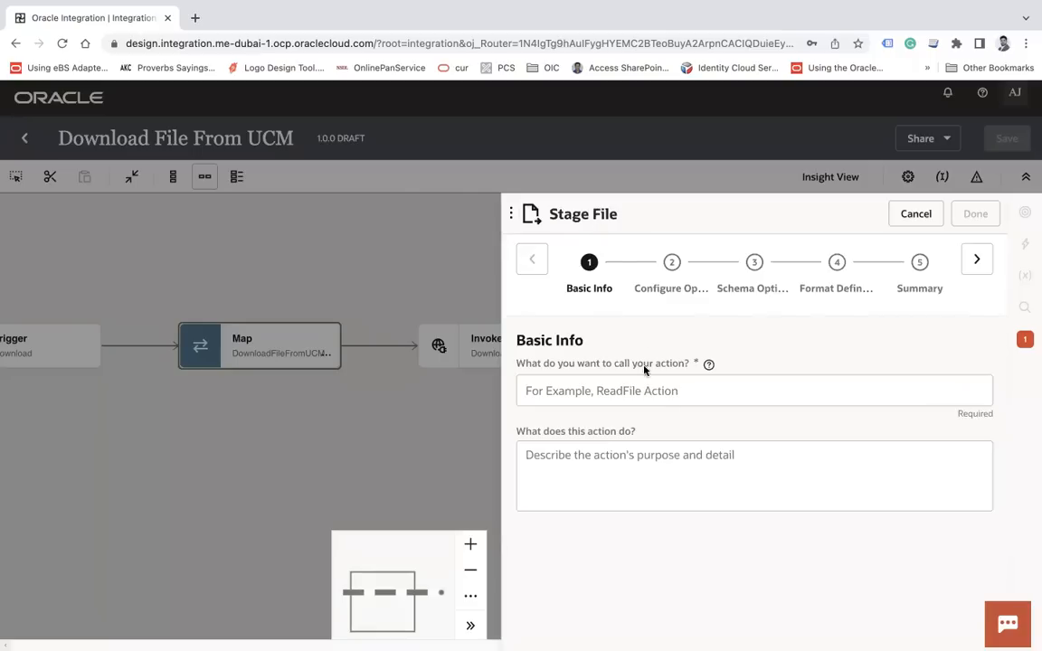
Name the Stage File action WriteFile and choose the Write File operation
{"action": "left_click", "coordinate": [616, 390]}
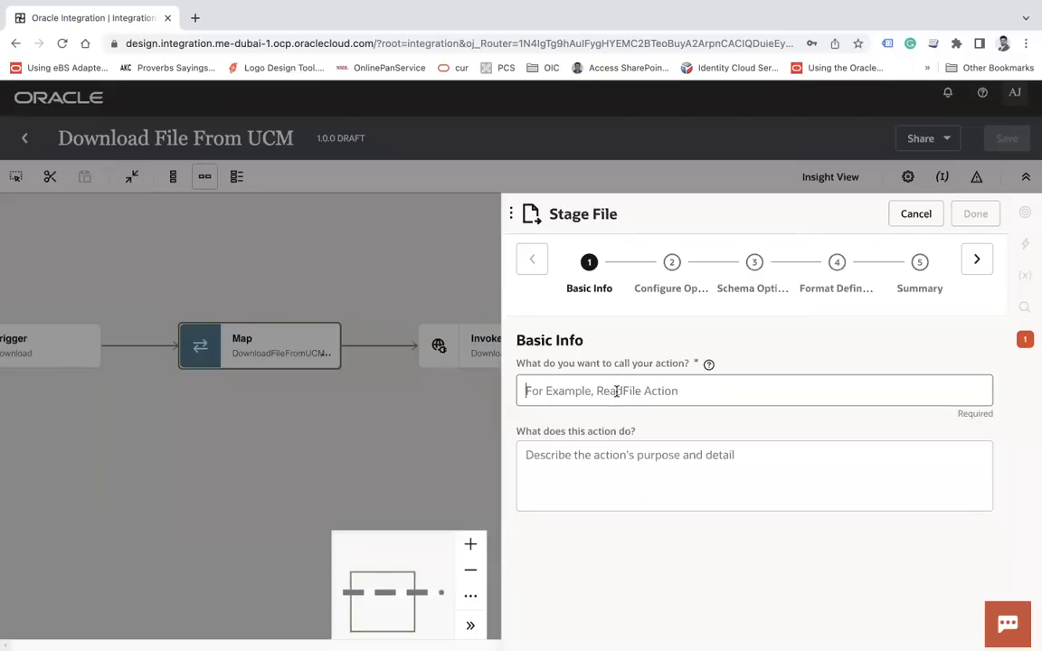
{"action": "type", "text": "WriteFile"}
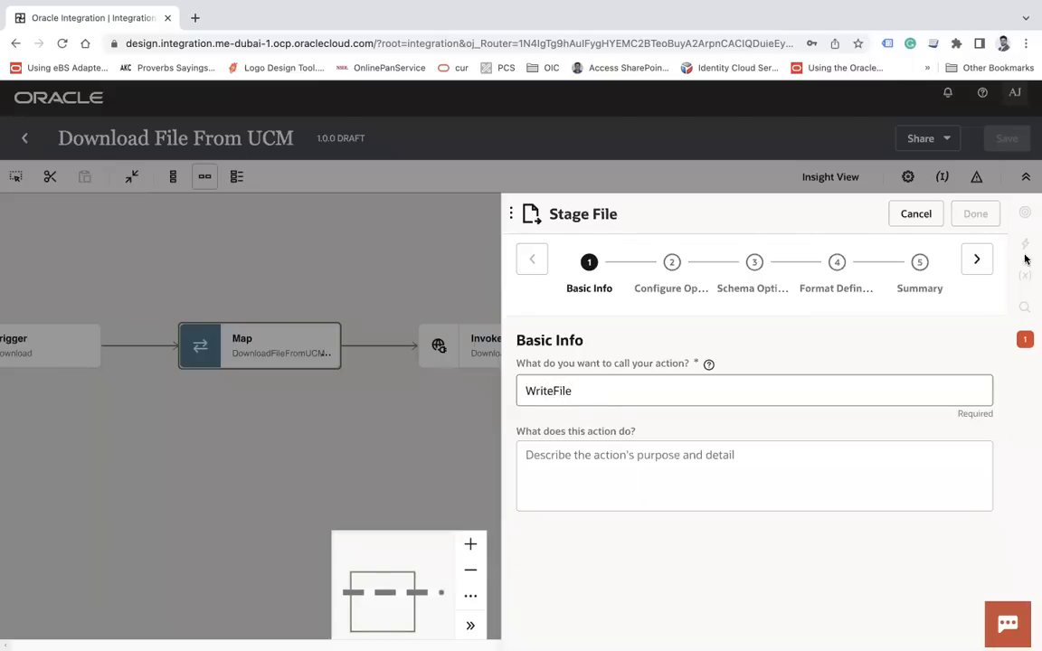
{"action": "left_click", "coordinate": [977, 260]}
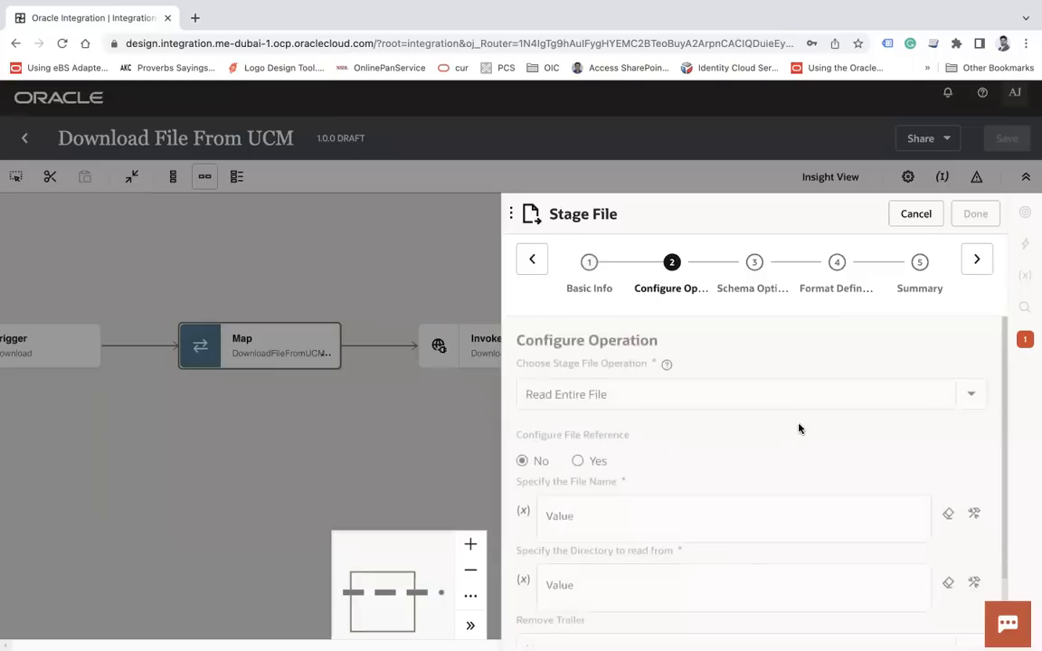
{"action": "left_click", "coordinate": [647, 393]}
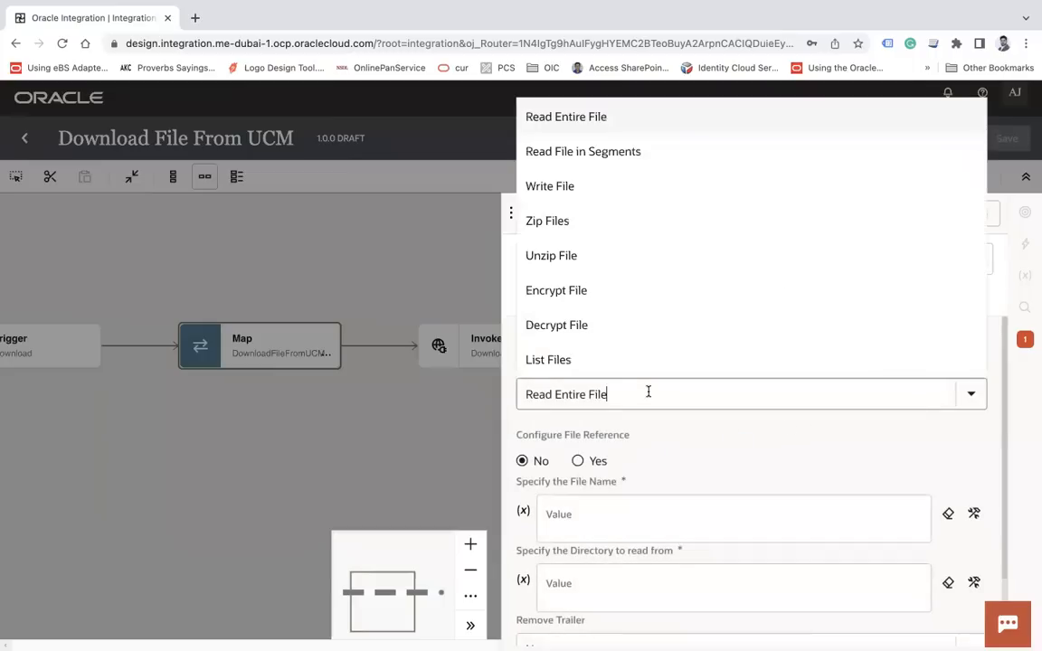
{"action": "left_click", "coordinate": [563, 188]}
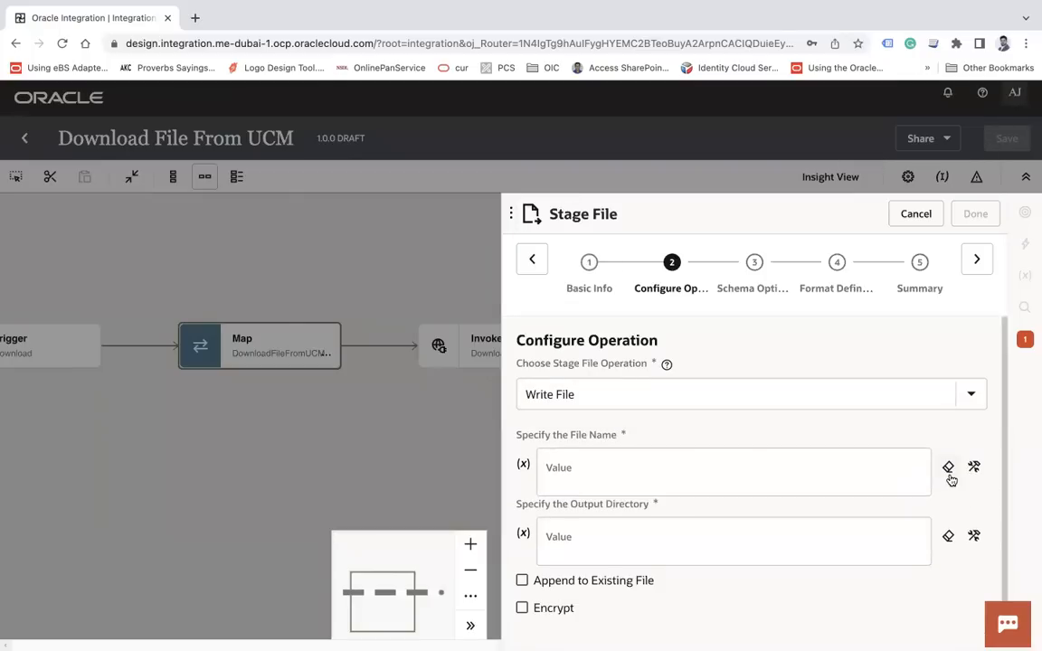
Clear a mistyped File Name entry and bring up the expression source tree
{"action": "left_click", "coordinate": [721, 484]}
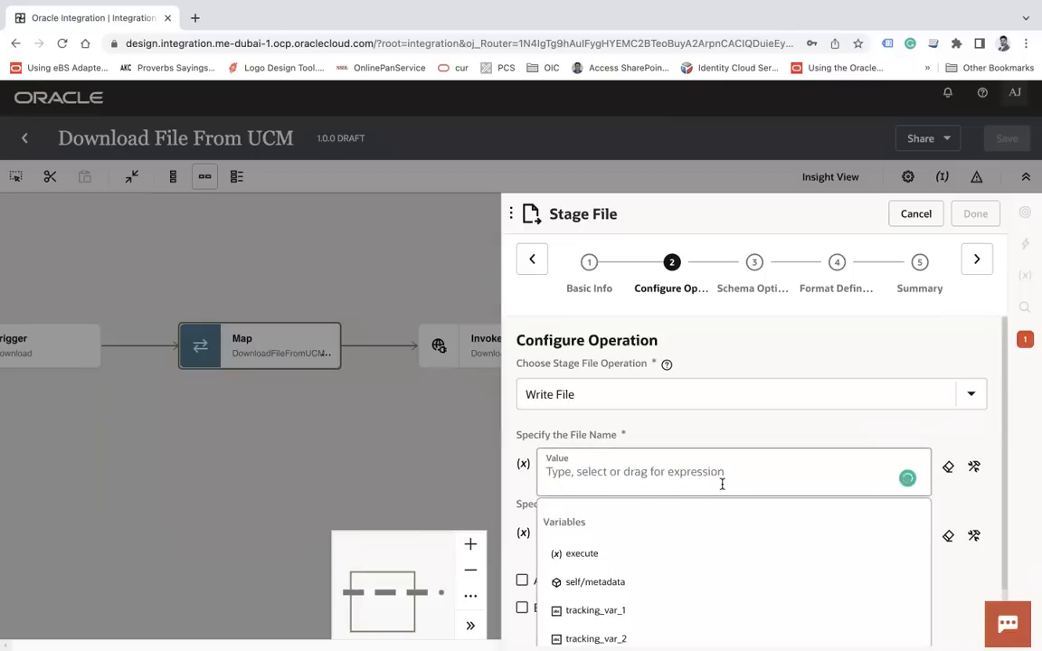
{"action": "type", "text": "'"}
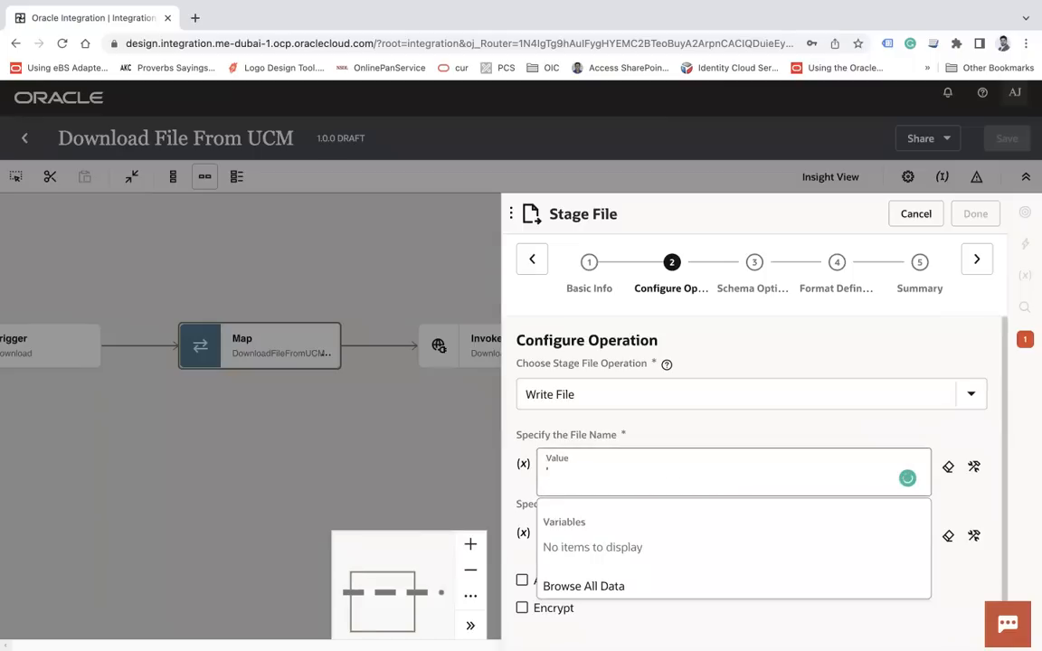
{"action": "type", "text": "UM"}
{"action": "key", "text": "BackSpace"}
{"action": "key", "text": "BackSpace"}
{"action": "key", "text": "BackSpace"}
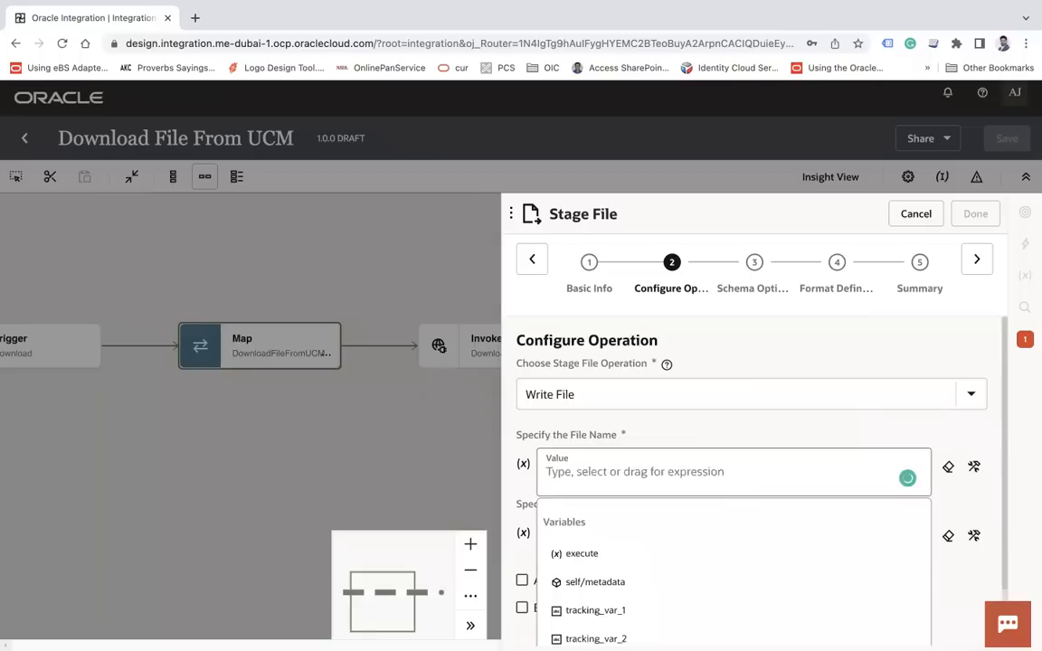
{"action": "left_click", "coordinate": [973, 467]}
Set File Name to concat of the TemplateParameters id and '.pdf'
{"action": "left_click", "coordinate": [602, 475]}
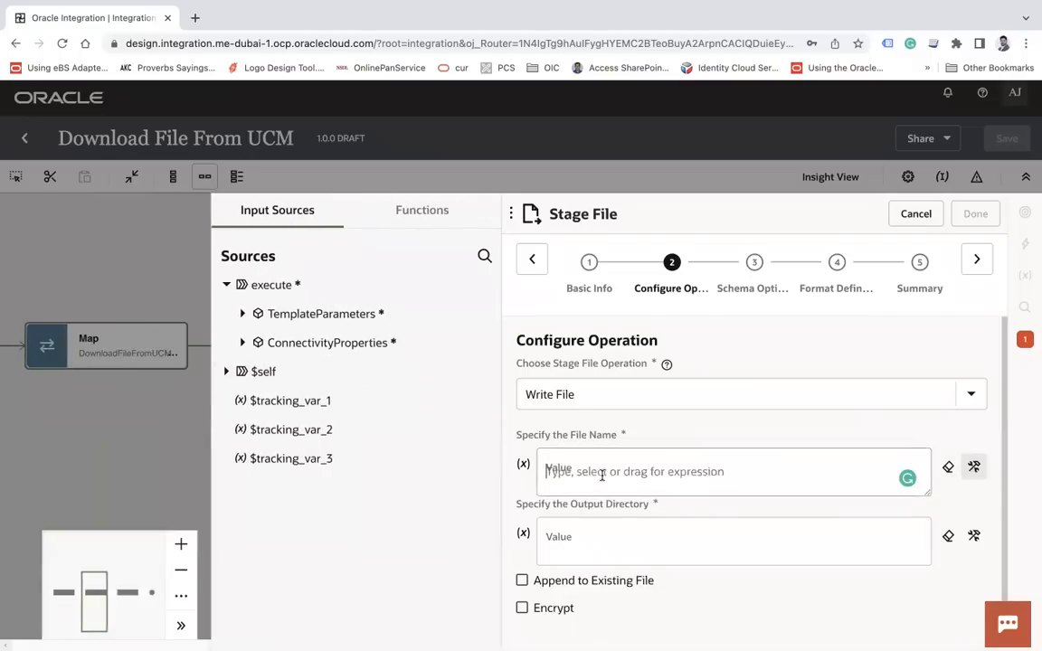
{"action": "type", "text": "conc"}
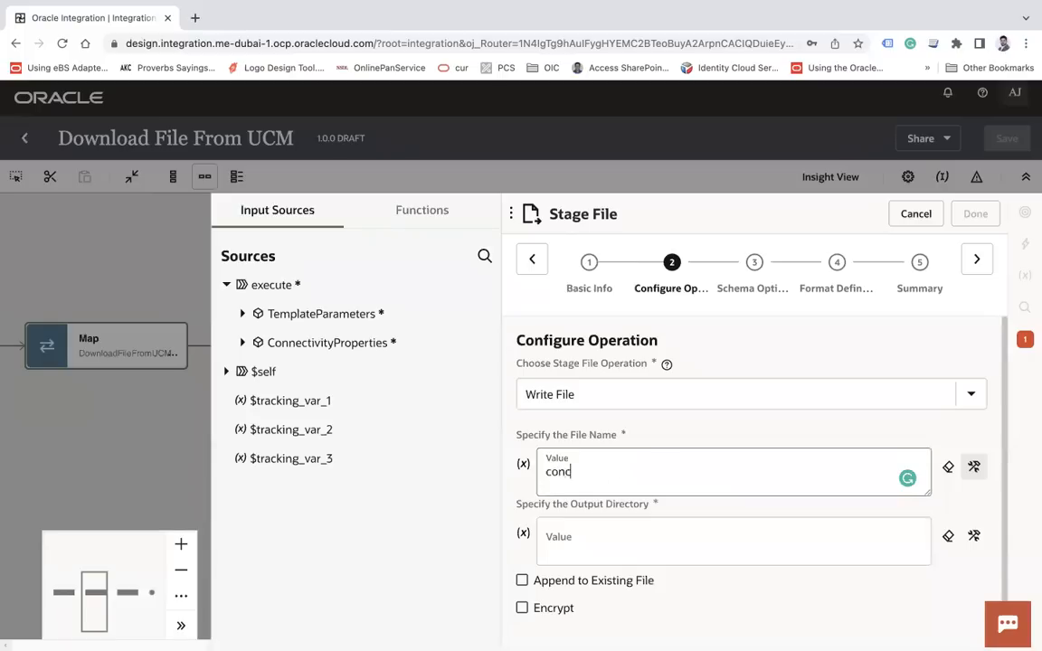
{"action": "type", "text": "at("}
{"action": "left_click", "coordinate": [242, 319]}
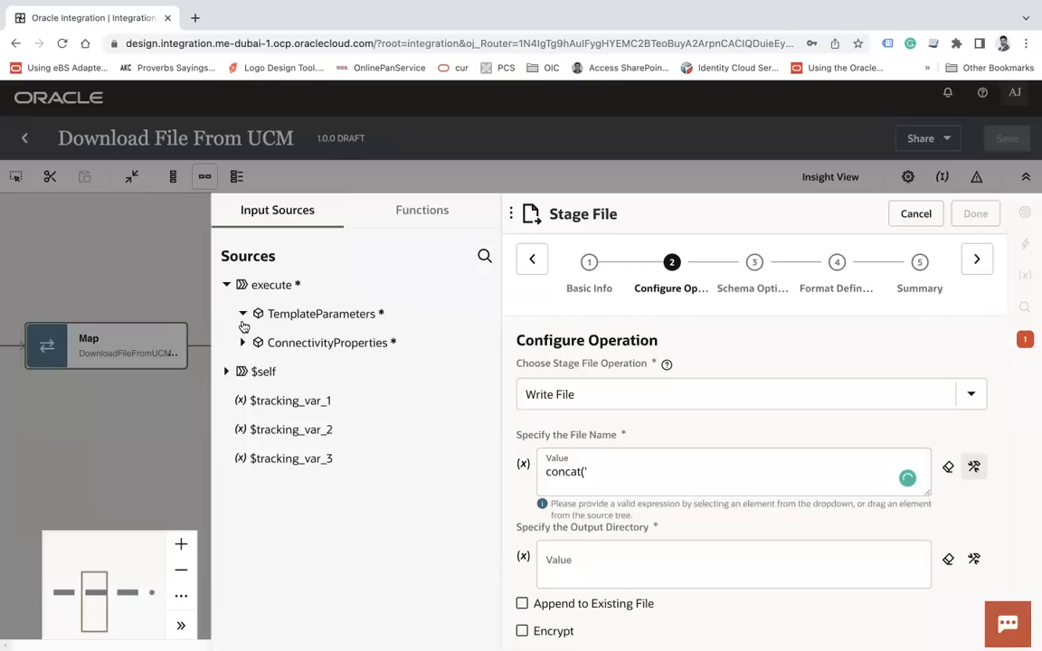
{"action": "left_click_drag", "start_coordinate": [271, 342], "coordinate": [644, 475]}
{"action": "type", "text": ","}
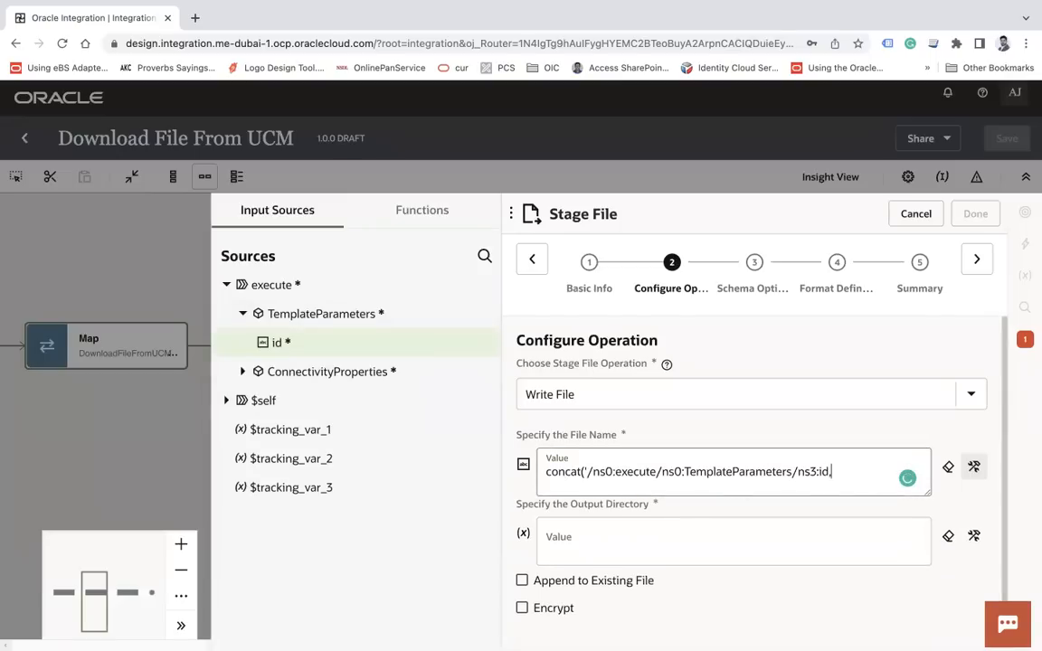
{"action": "type", "text": "'.pdf"}
Set the output directory to '/tmp' and continue to Schema Options
{"action": "left_click", "coordinate": [682, 547]}
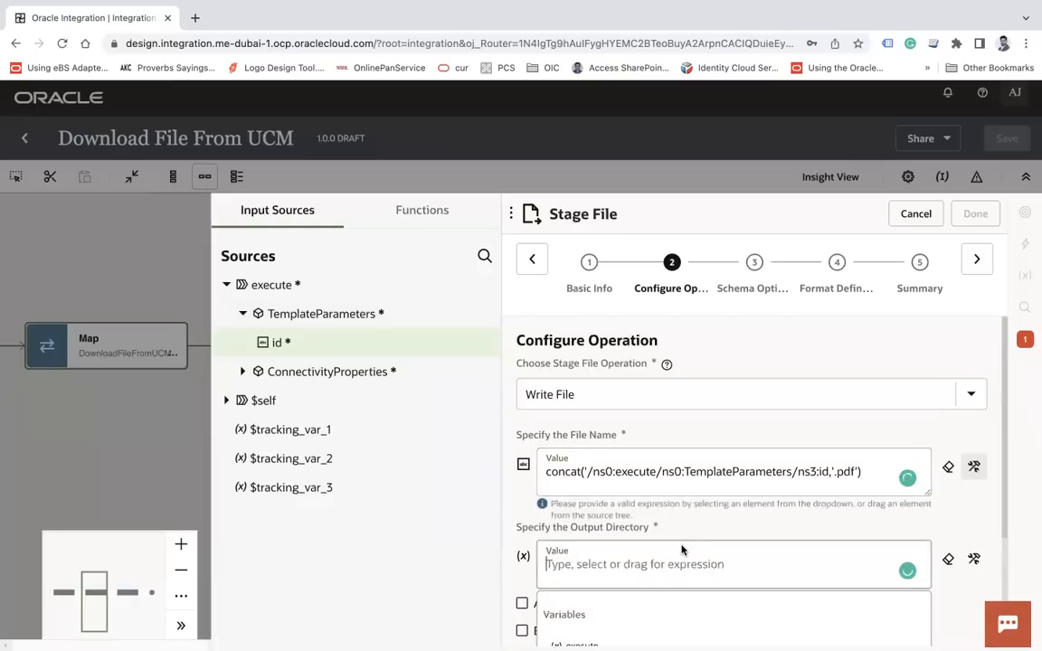
{"action": "type", "text": "'/tmp"}
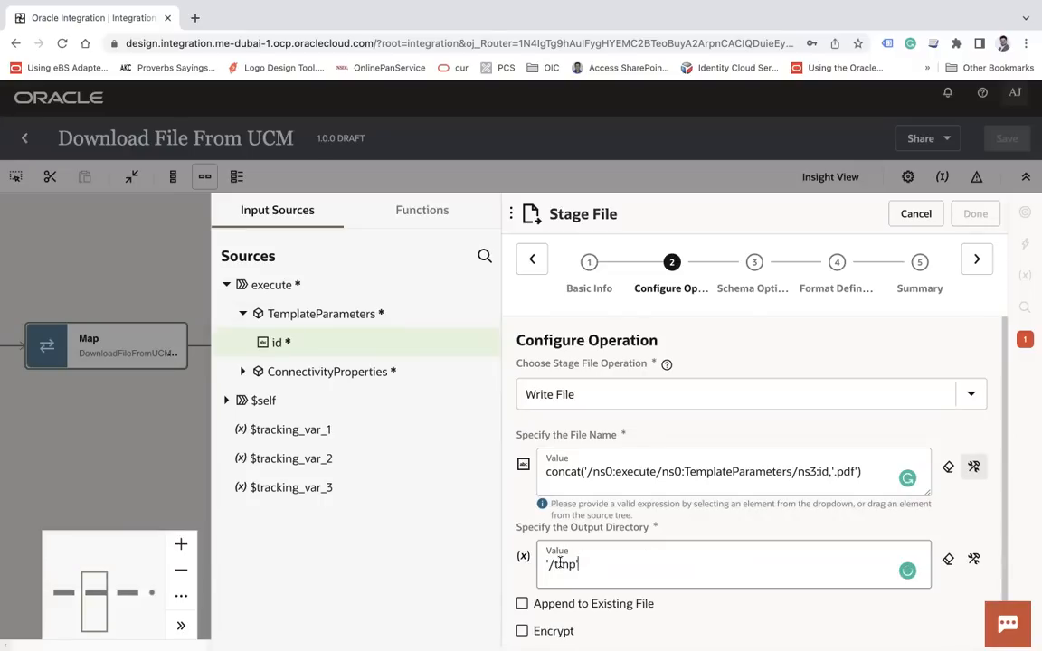
{"action": "left_click", "coordinate": [974, 261]}
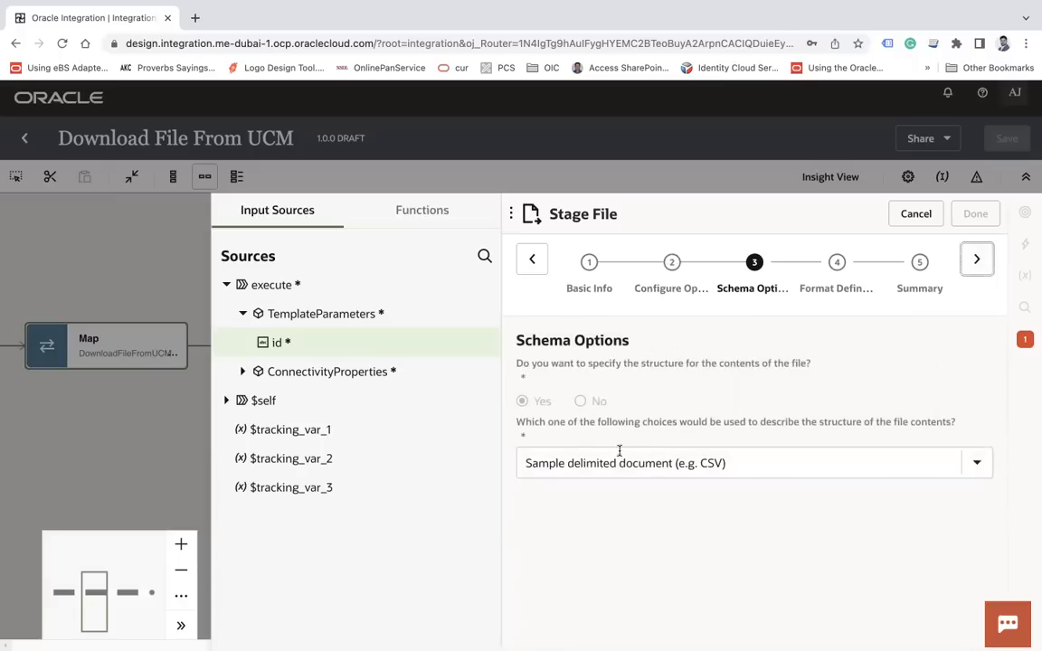
Choose XML schema (XSD) document as the file structure and advance to Format Definition
{"action": "left_click", "coordinate": [681, 470]}
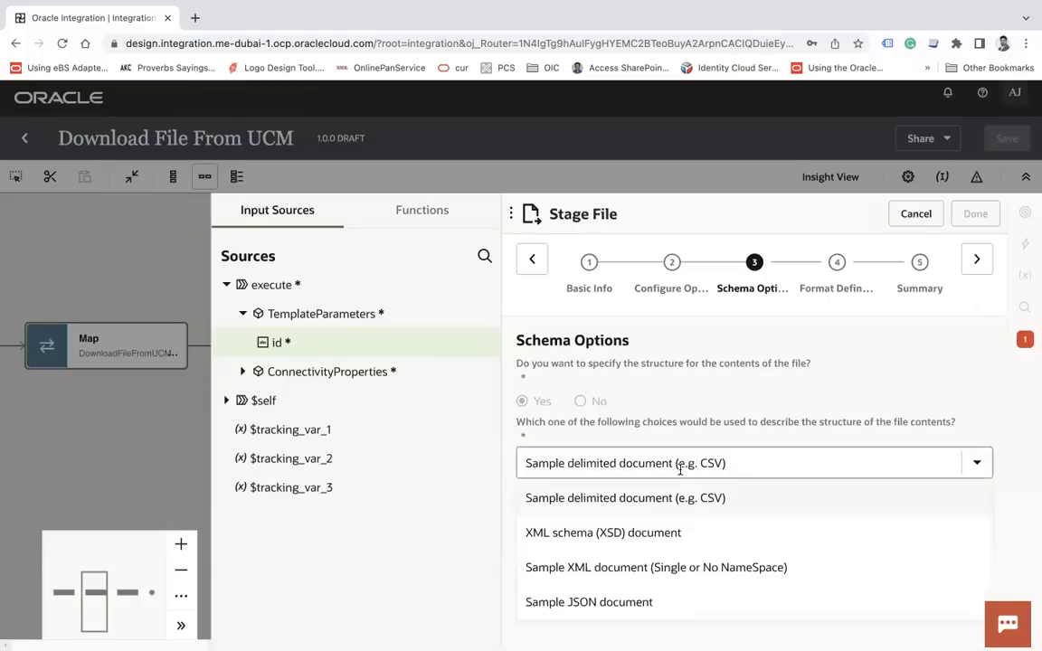
{"action": "left_click", "coordinate": [583, 534]}
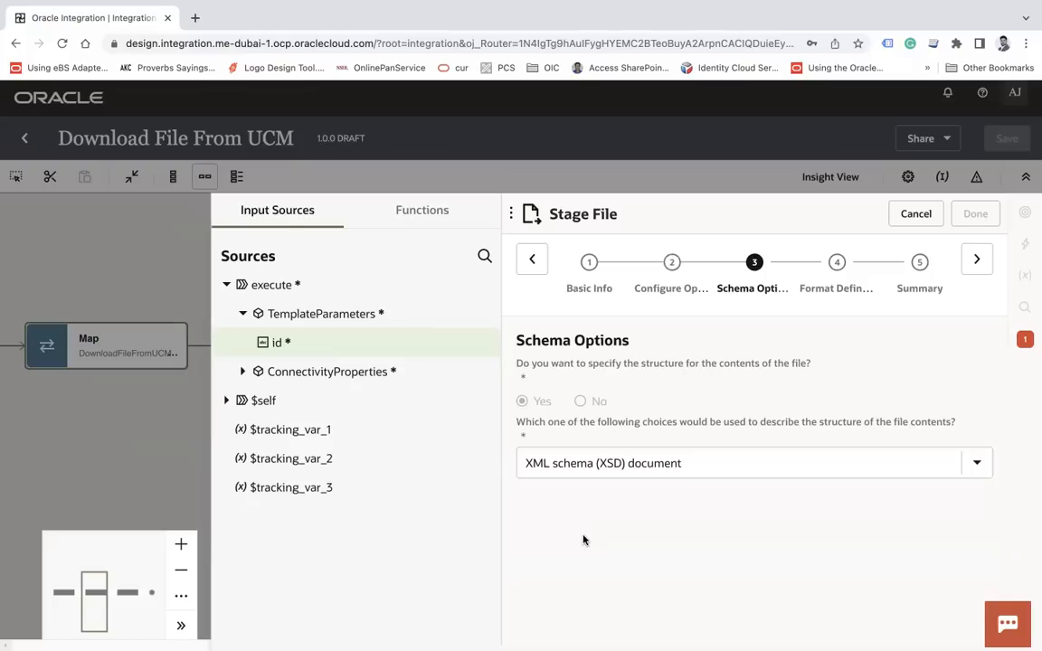
{"action": "left_click", "coordinate": [979, 266]}
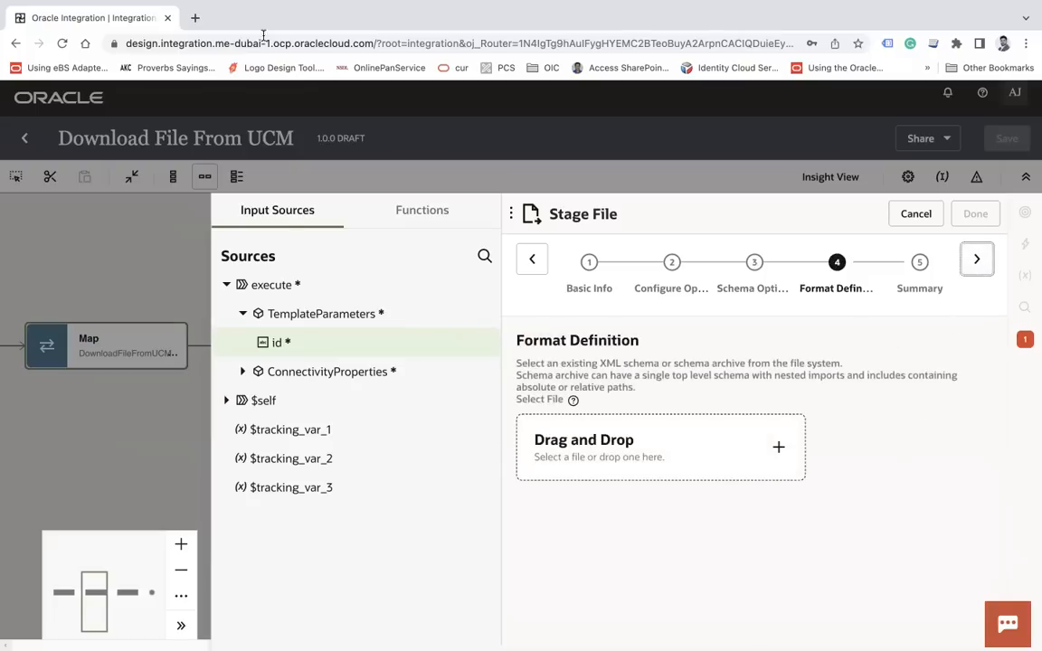
{"action": "left_click", "coordinate": [195, 17]}
Search opaque.xsd, open Oracle's stage file write guide and copy its sample XSD code
{"action": "type", "text": "opa"}
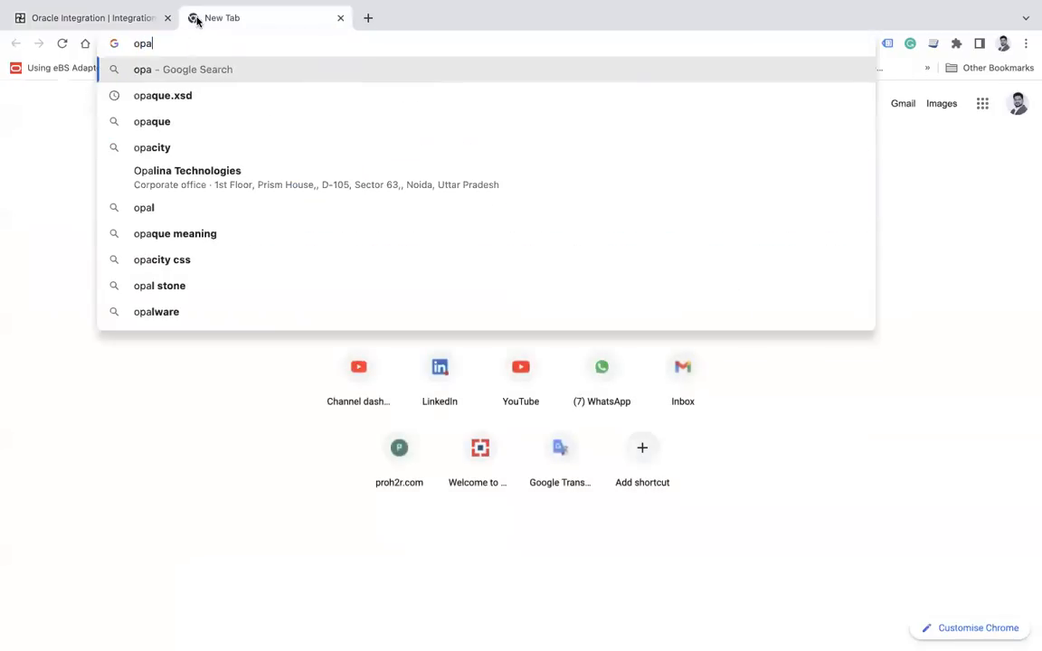
{"action": "key", "text": "Down"}
{"action": "key", "text": "Return"}
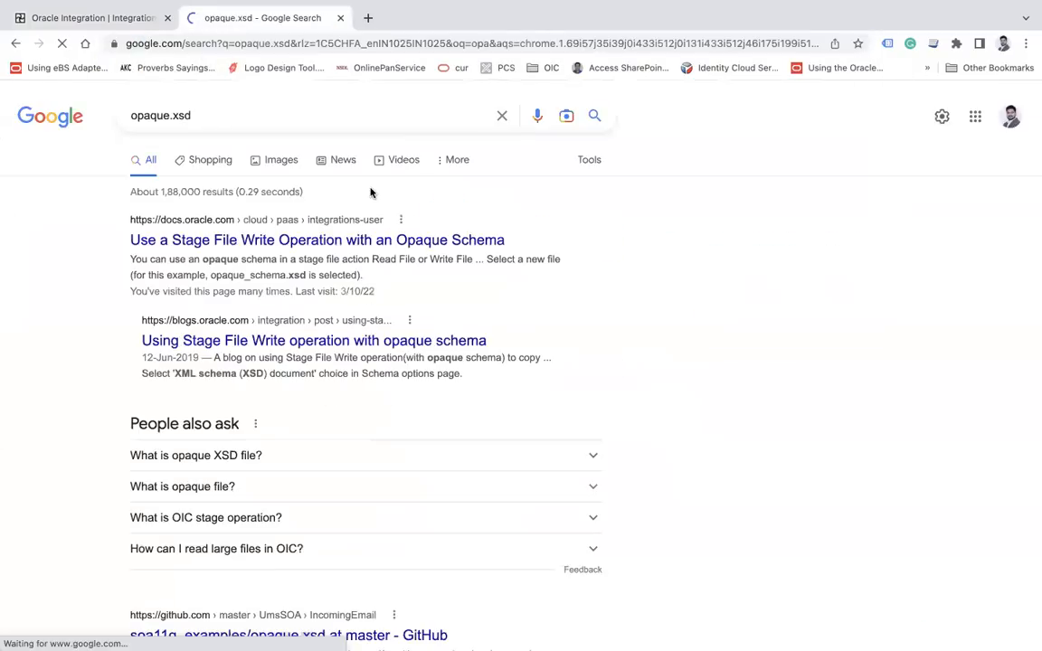
{"action": "left_click", "coordinate": [250, 240]}
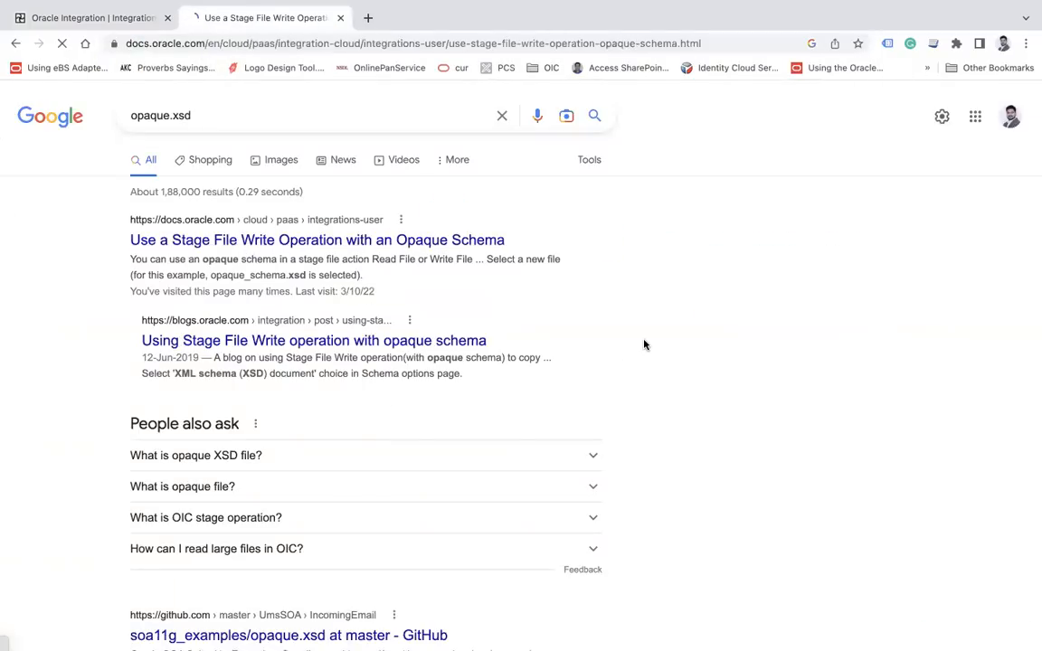
{"action": "scroll", "coordinate": [645, 345], "scroll_direction": "down", "scroll_amount": 12}
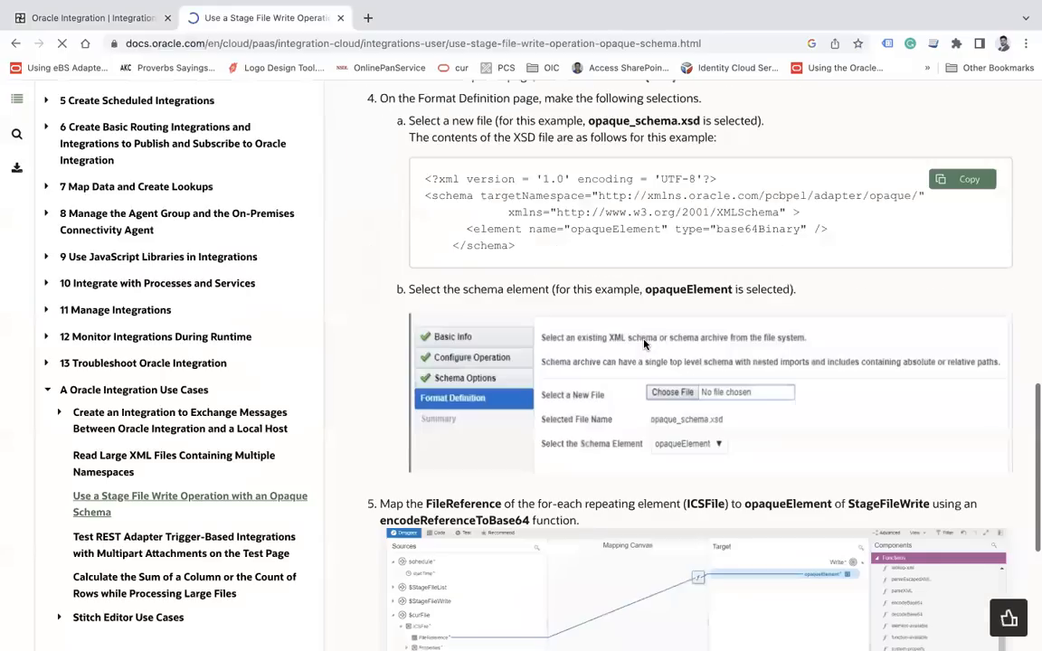
{"action": "scroll", "coordinate": [526, 286], "scroll_direction": "up", "scroll_amount": 1}
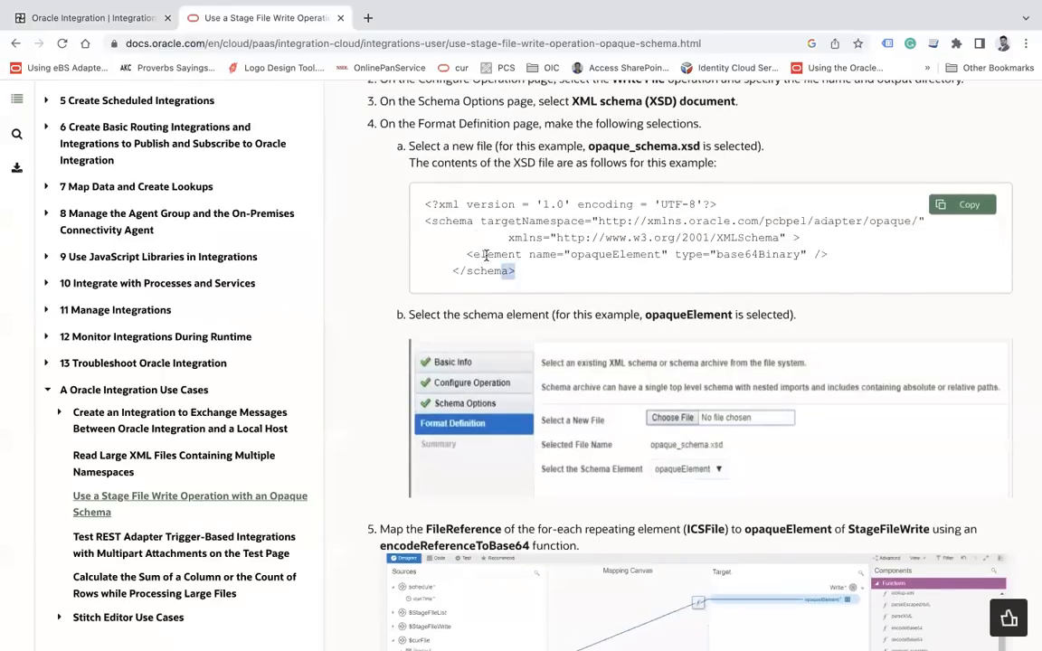
{"action": "left_click_drag", "start_coordinate": [517, 273], "coordinate": [424, 204]}
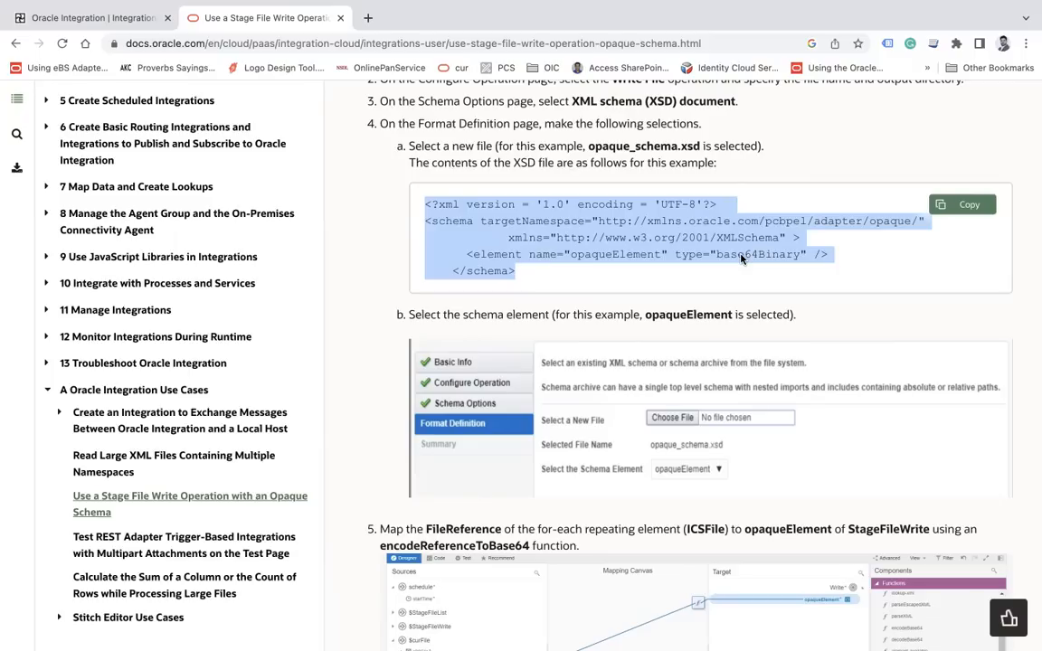
{"action": "key", "text": "super+Tab"}
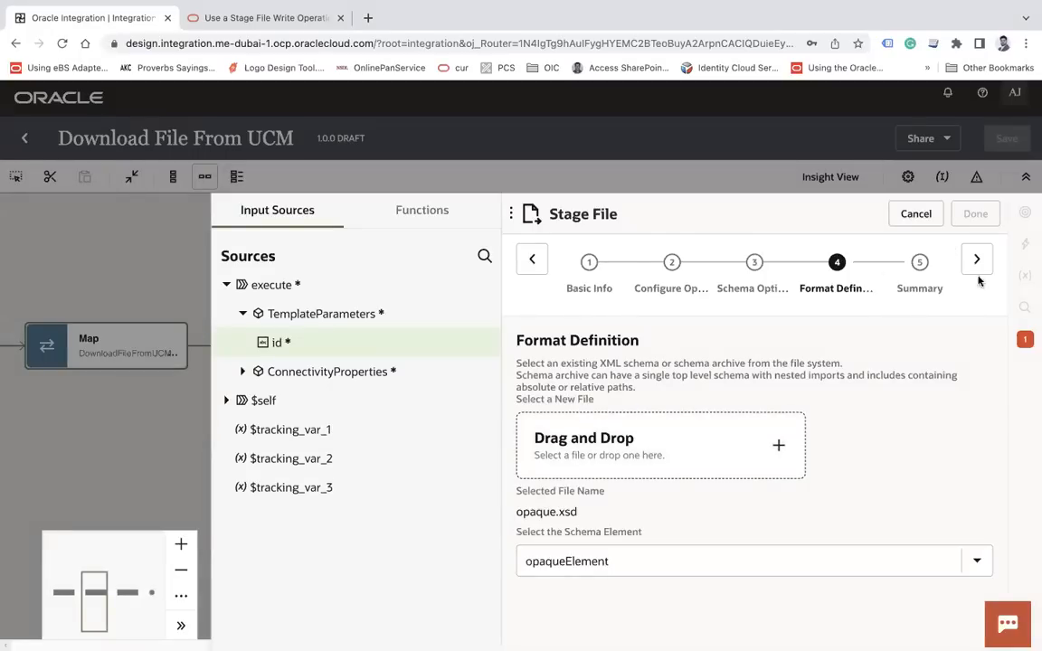
Review the WriteFile summary (Write, id plus '.pdf', /tmp) and finish the action
{"action": "left_click", "coordinate": [977, 265]}
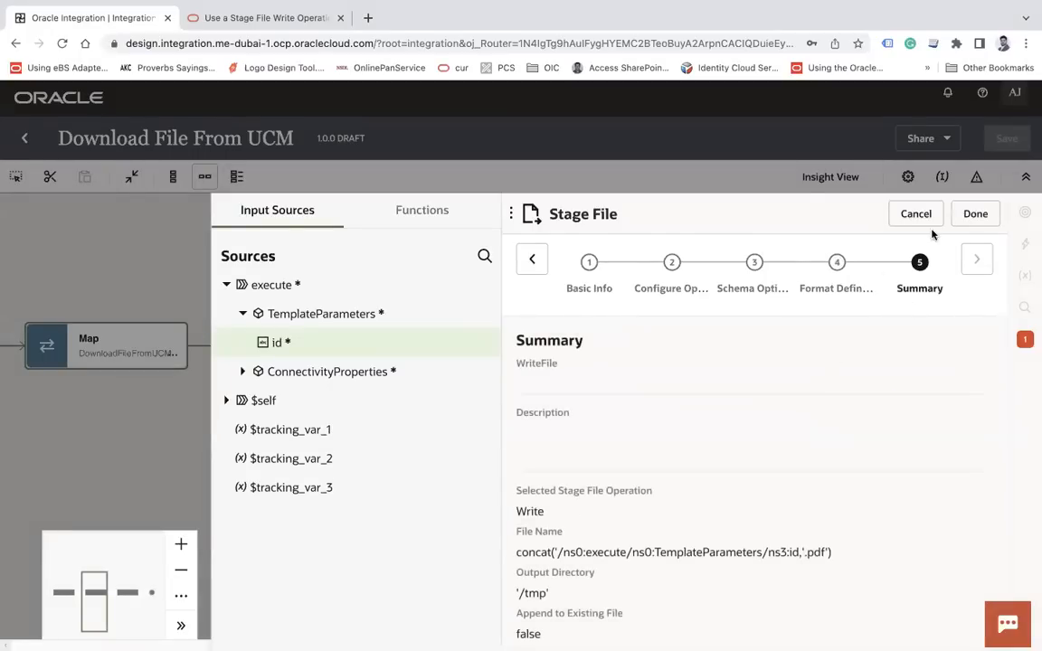
{"action": "left_click", "coordinate": [975, 215]}
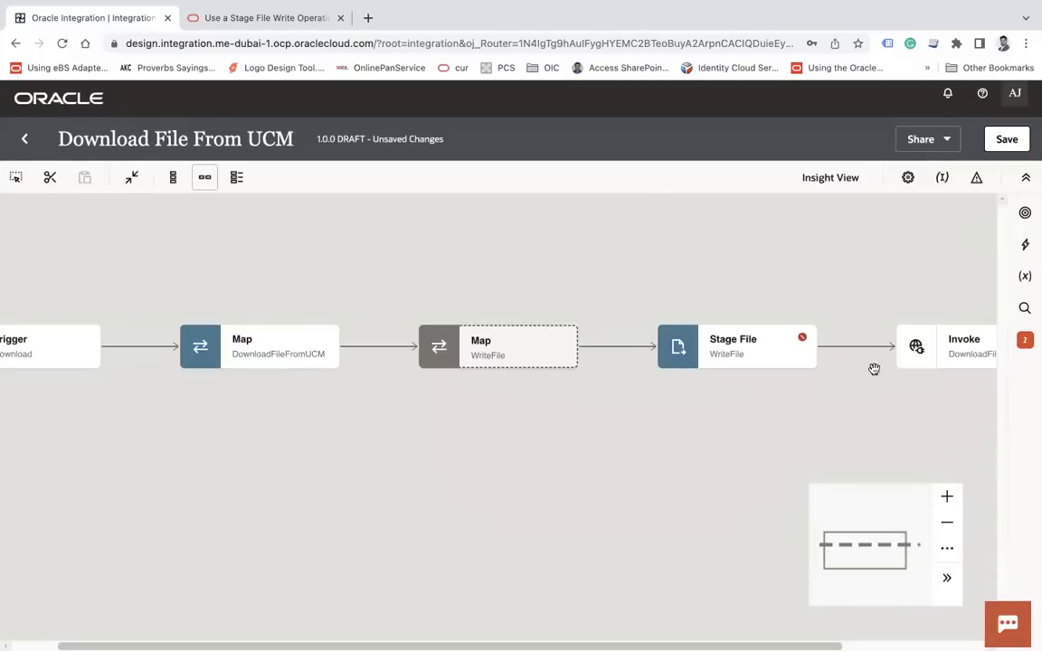
Save the integration, select the WriteFile node and show its two errors
{"action": "left_click", "coordinate": [1007, 139]}
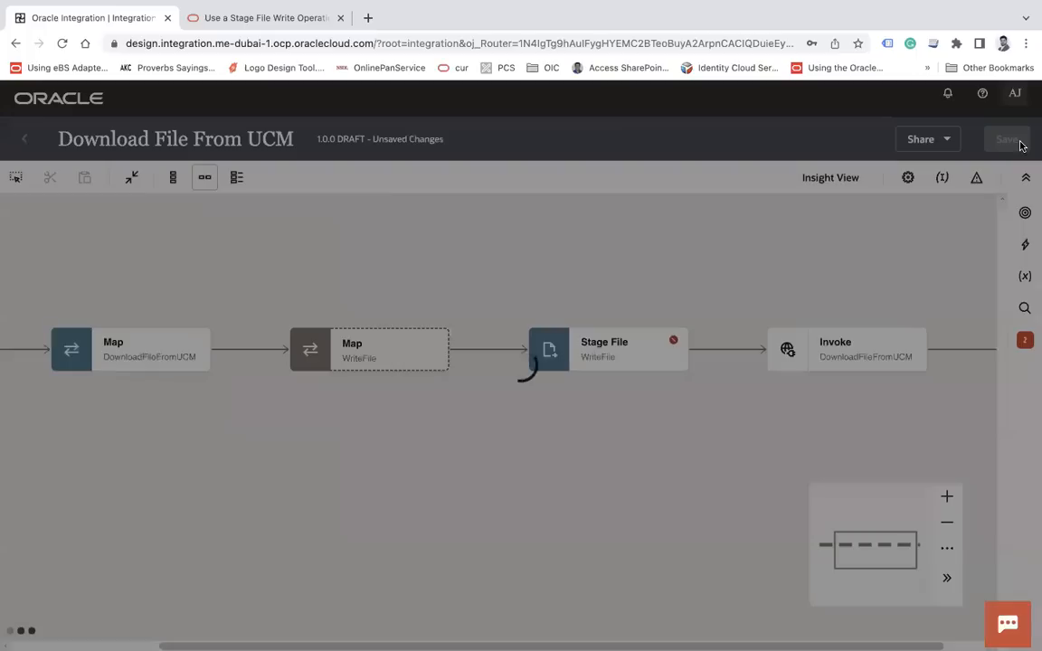
{"action": "left_click", "coordinate": [673, 346]}
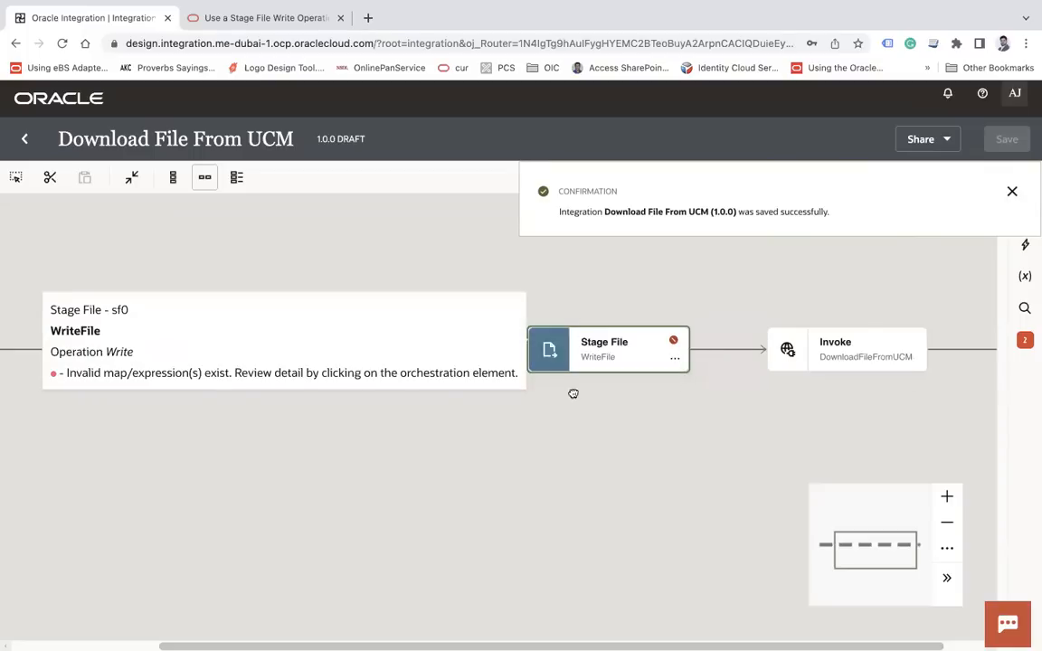
{"action": "left_click", "coordinate": [1026, 343]}
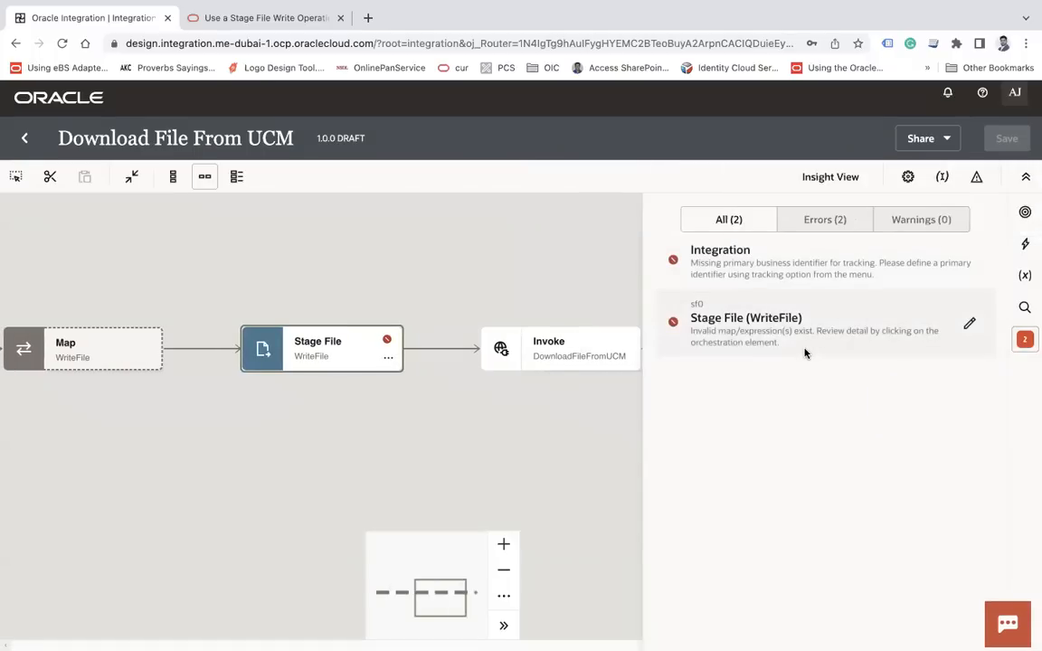
Reopen the WriteFile Stage File action and clear its invalid file name expression
{"action": "left_click", "coordinate": [388, 357]}
{"action": "left_click", "coordinate": [429, 391]}
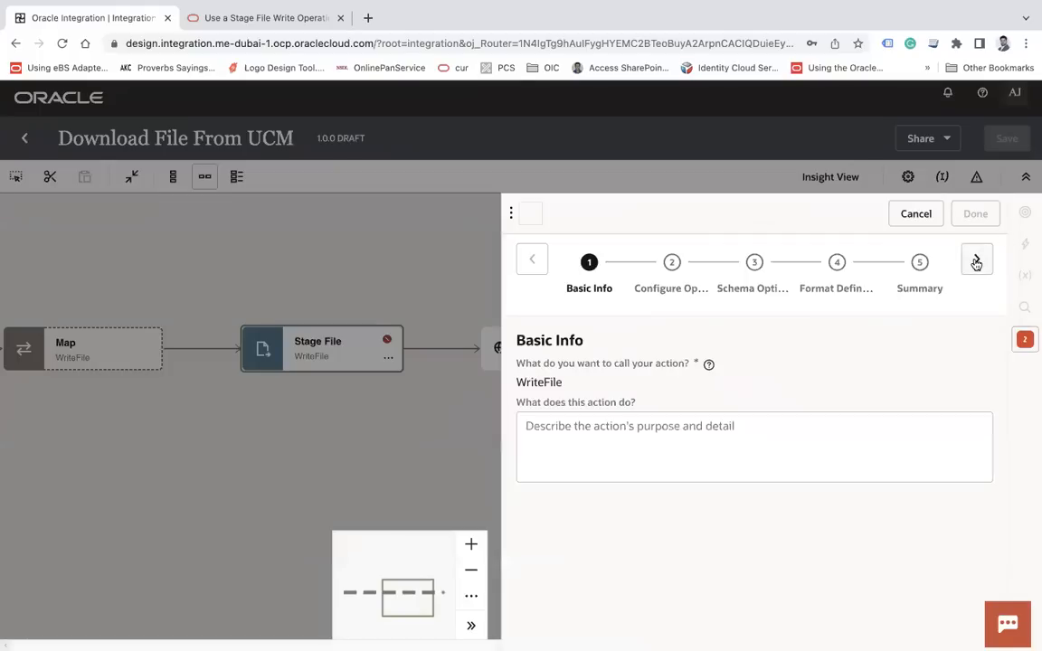
{"action": "left_click", "coordinate": [977, 262]}
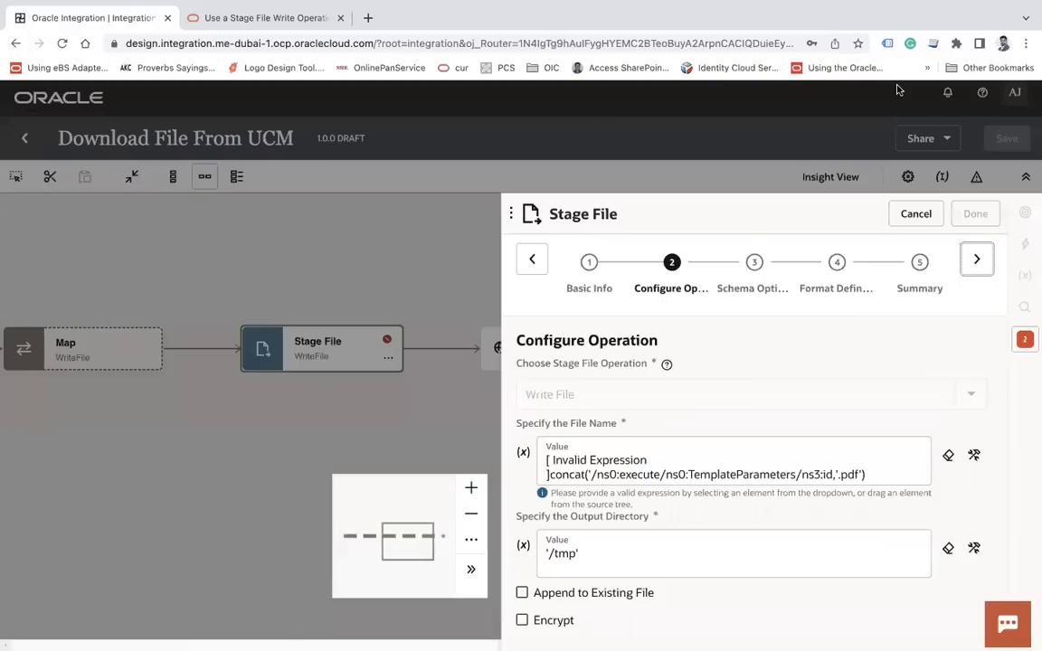
{"action": "left_click", "coordinate": [548, 474]}
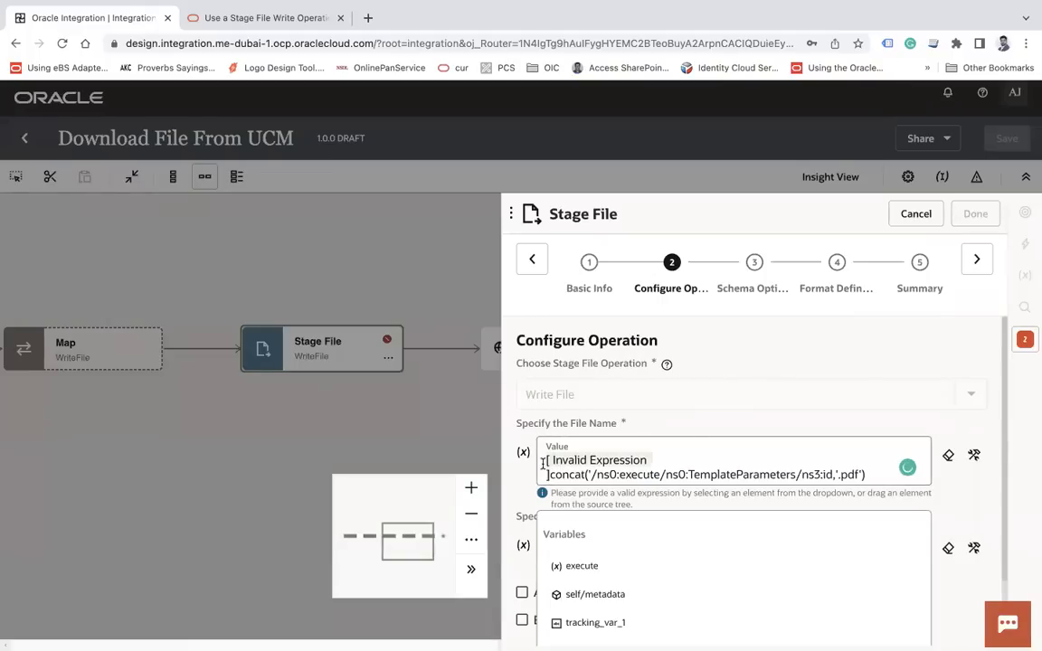
{"action": "key", "text": "Escape"}
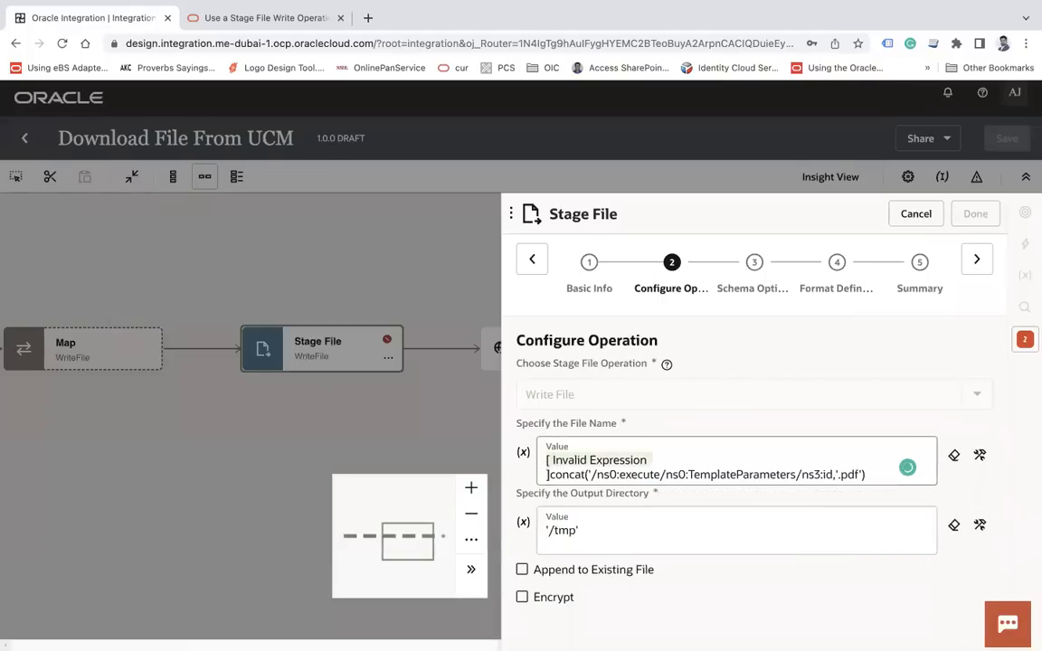
{"action": "left_click", "coordinate": [953, 456]}
{"action": "left_click", "coordinate": [626, 470]}
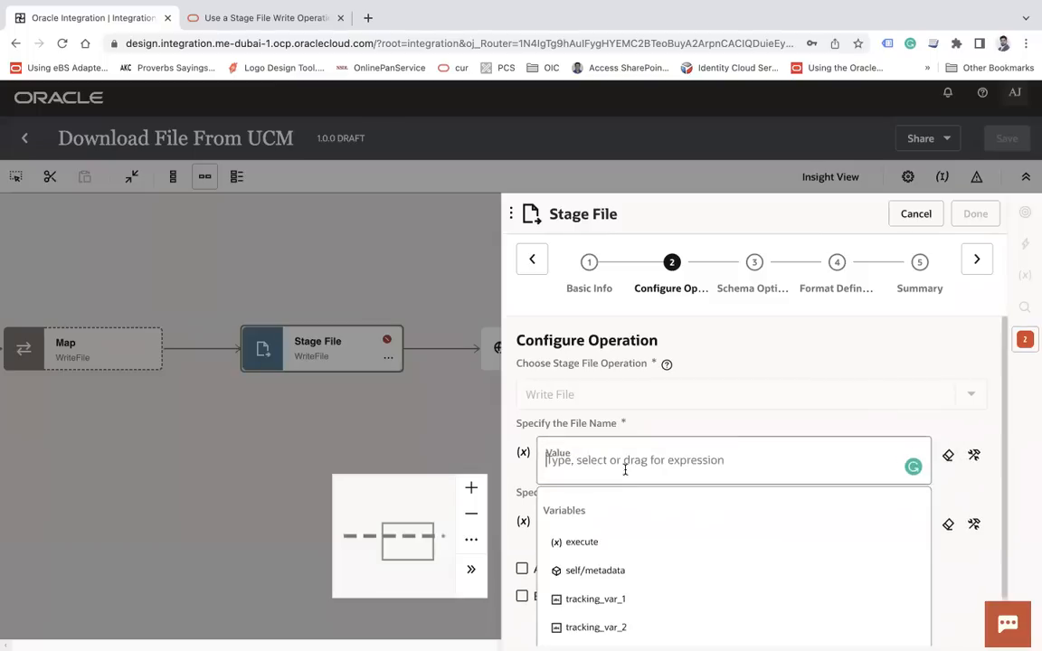
{"action": "left_click", "coordinate": [946, 459]}
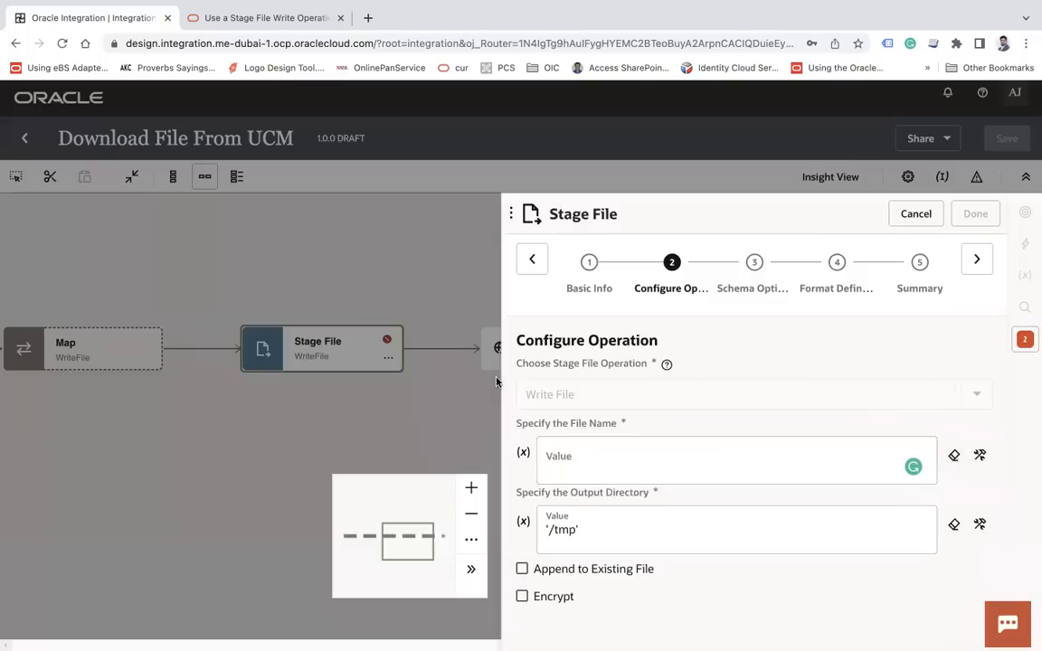
{"action": "left_click", "coordinate": [982, 457]}
Rebuild the file name as concat of TemplateParameters id and '.pdf', removing a stray quote
{"action": "left_click", "coordinate": [639, 467]}
{"action": "type", "text": "concat('"}
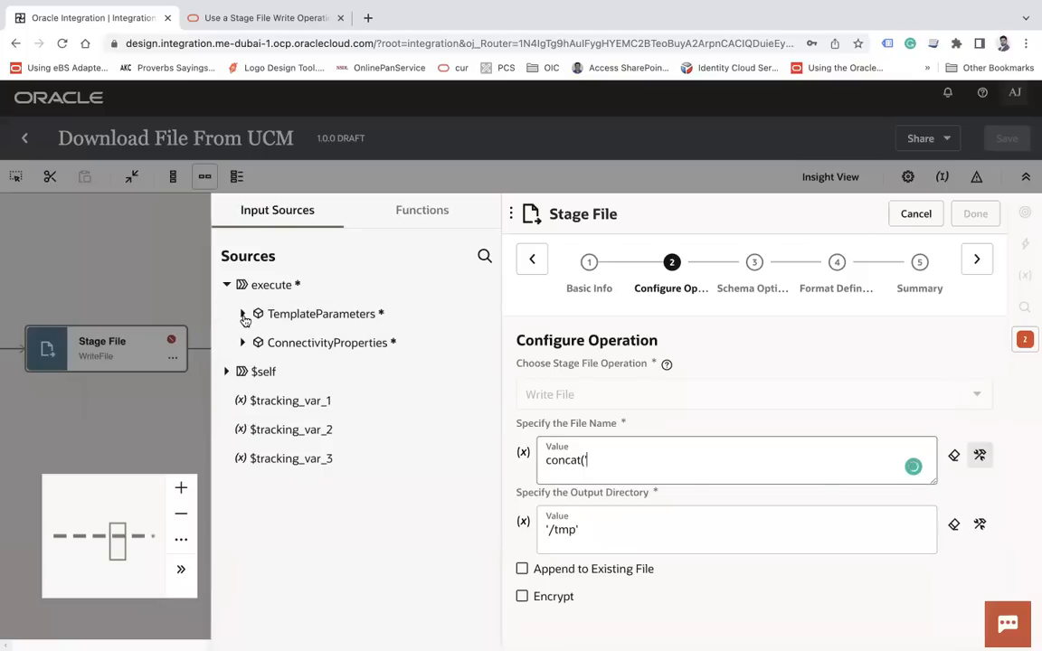
{"action": "left_click", "coordinate": [243, 314]}
{"action": "left_click_drag", "start_coordinate": [337, 349], "coordinate": [675, 460]}
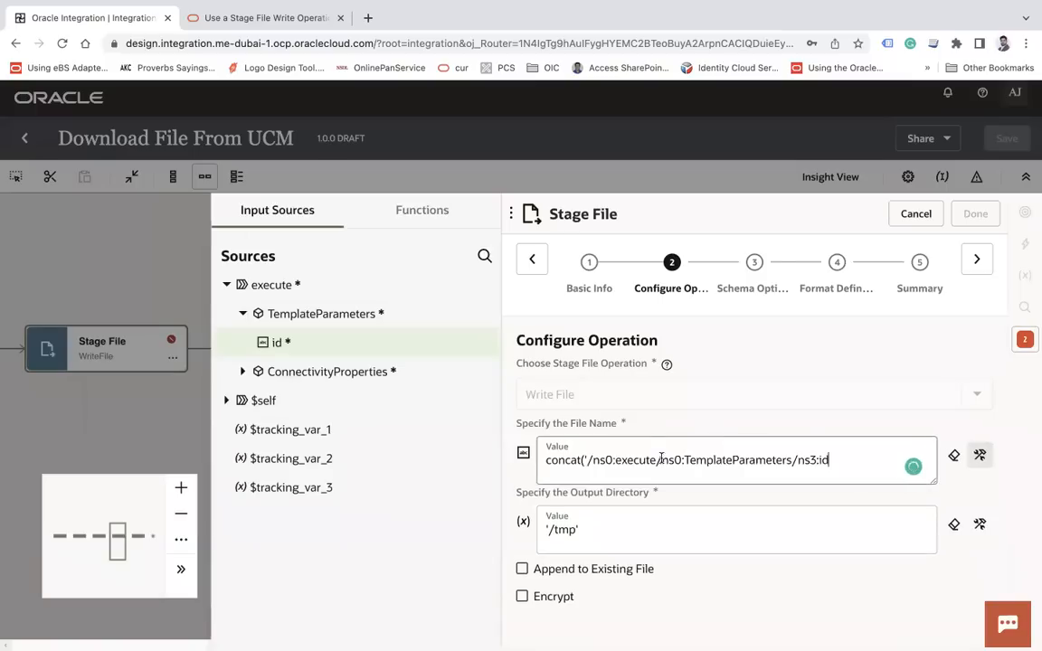
{"action": "left_click", "coordinate": [588, 460]}
{"action": "key", "text": "BackSpace"}
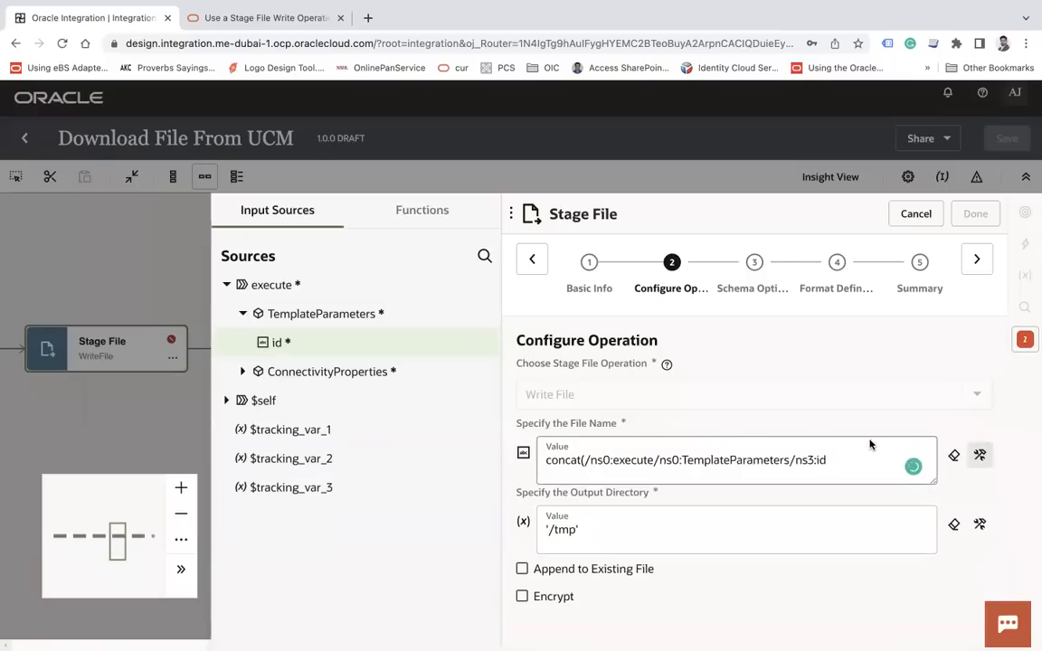
{"action": "left_click", "coordinate": [860, 460]}
{"action": "type", "text": ",'.pdf'"}
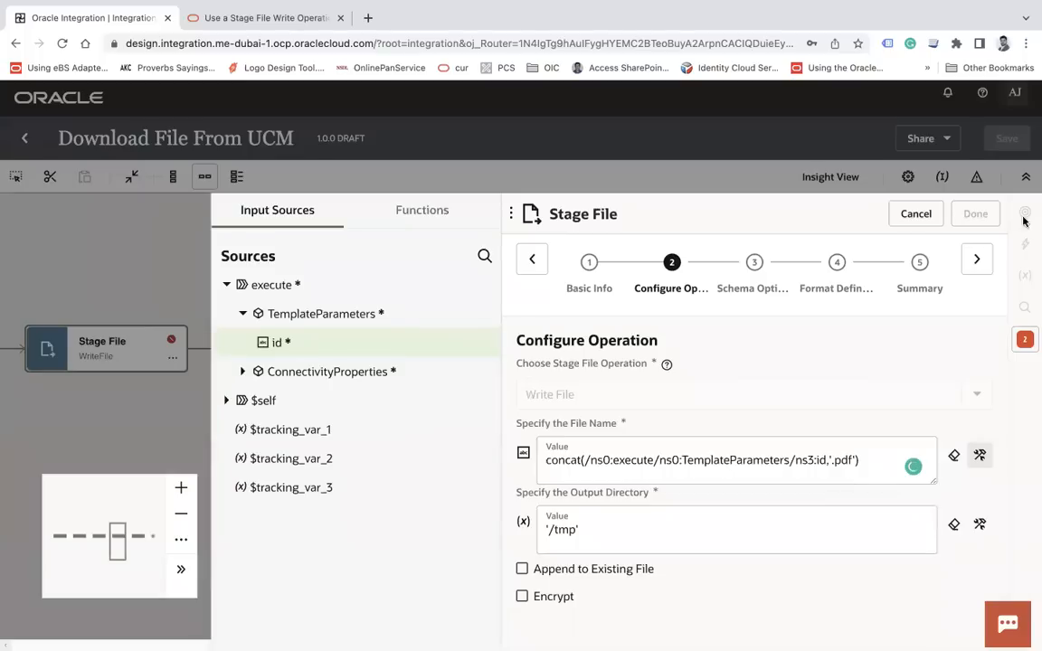
Step through to Summary, finish, and confirm the Stage File update
{"action": "left_click", "coordinate": [977, 261]}
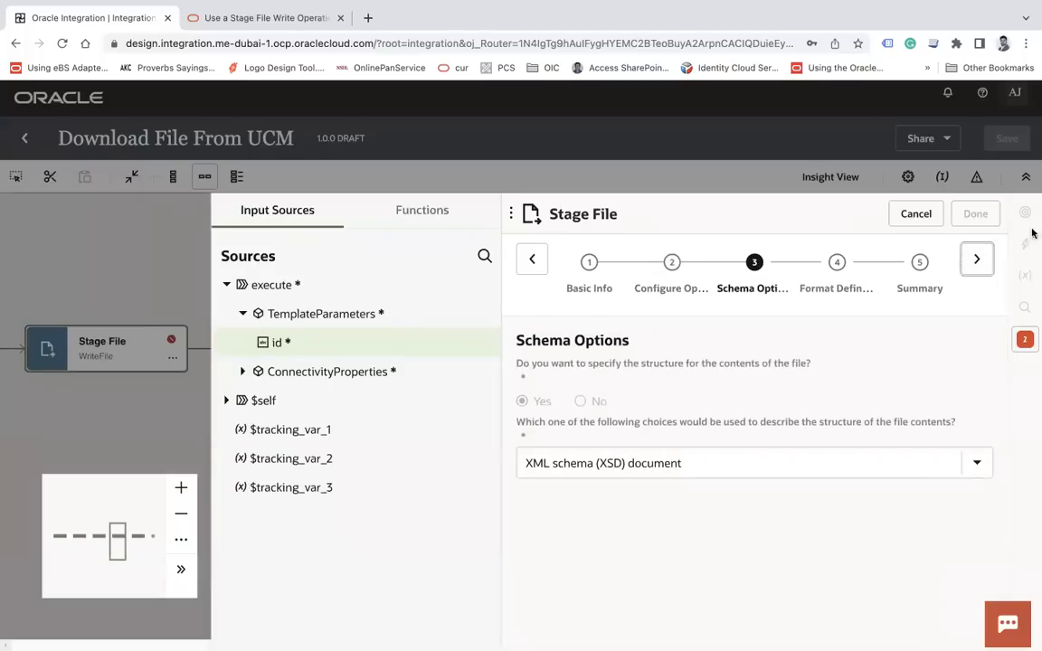
{"action": "left_click", "coordinate": [979, 262]}
{"action": "left_click", "coordinate": [979, 261]}
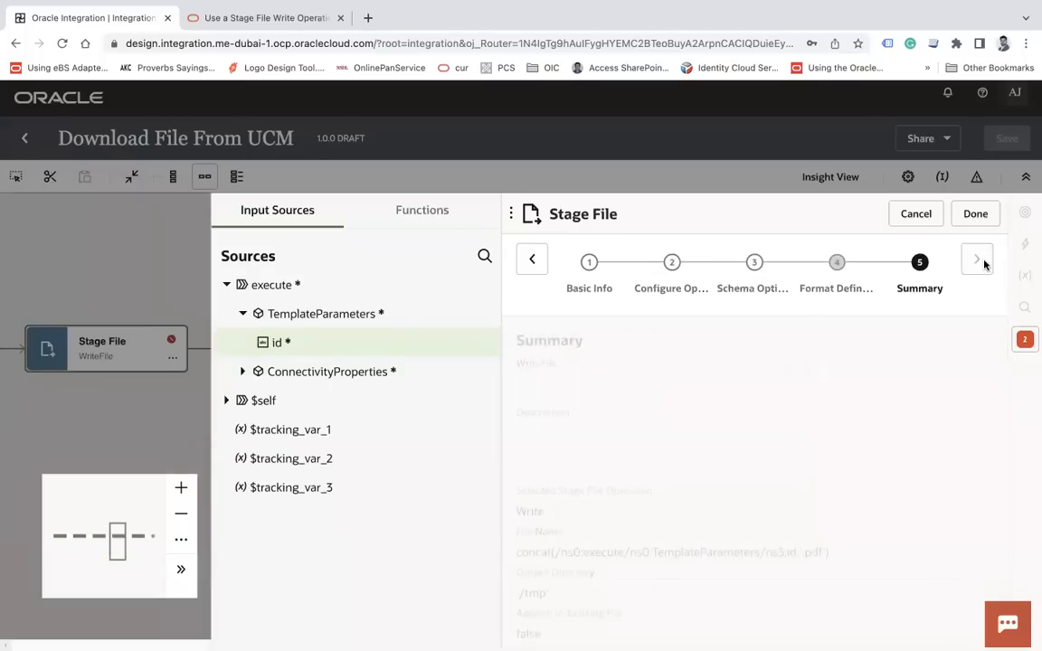
{"action": "left_click", "coordinate": [975, 213]}
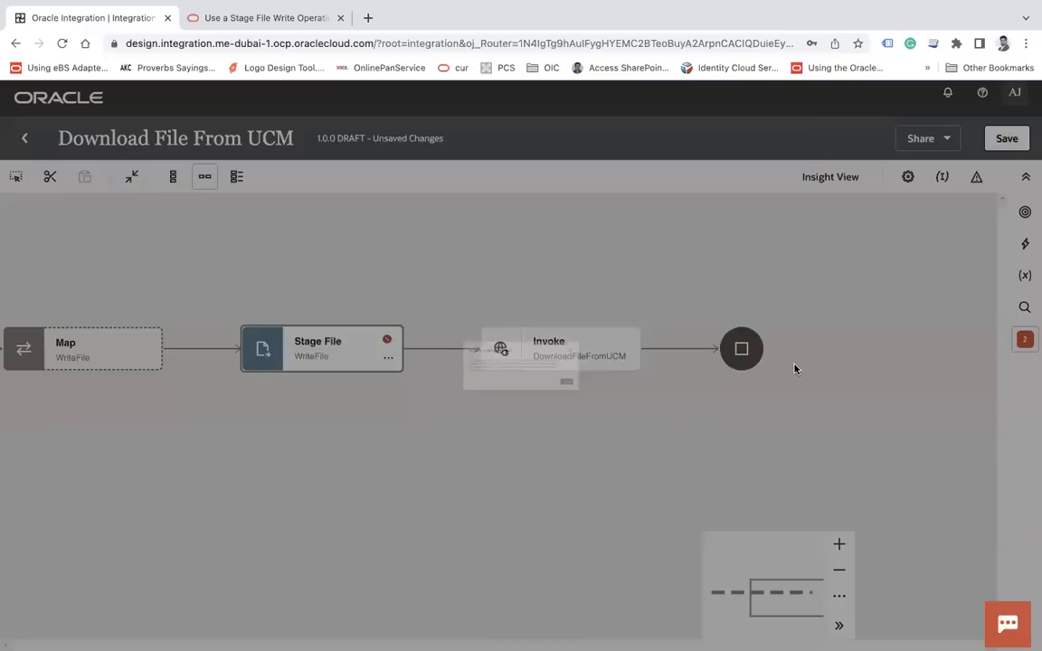
{"action": "left_click", "coordinate": [740, 445]}
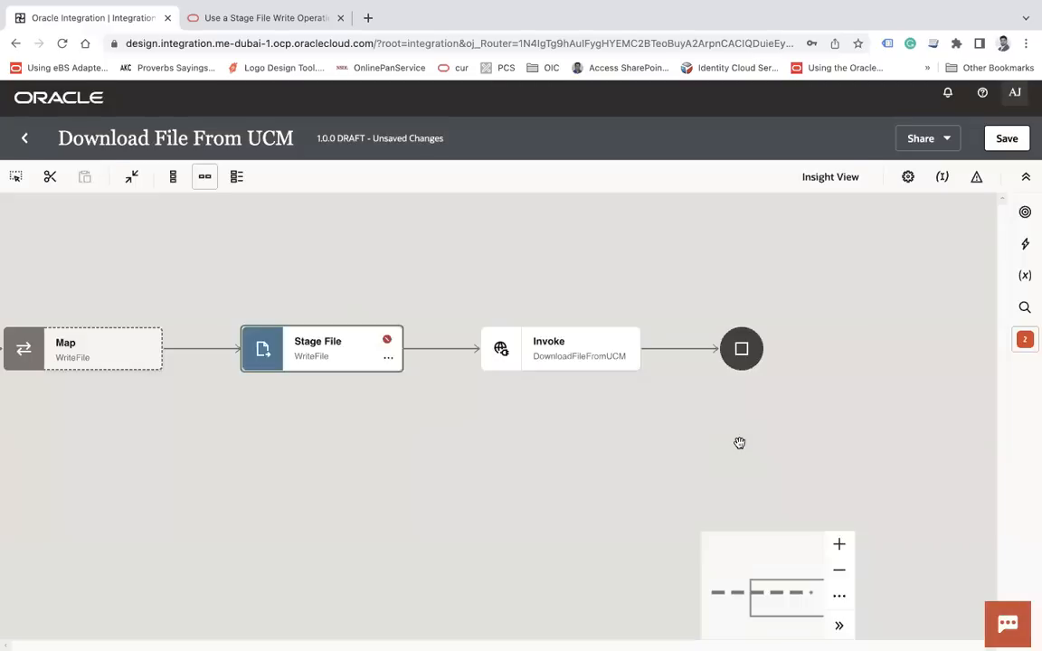
Open the WriteFile map for editing, then exit it applying the mapping changes
{"action": "left_click_drag", "start_coordinate": [447, 428], "coordinate": [505, 441]}
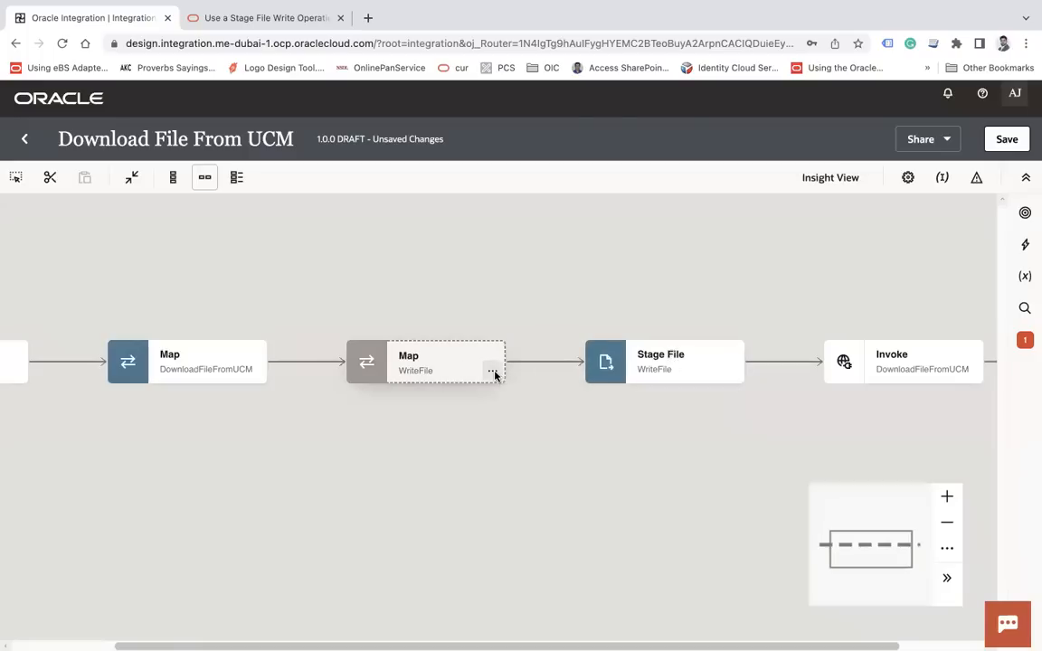
{"action": "left_click", "coordinate": [492, 371]}
{"action": "left_click", "coordinate": [528, 405]}
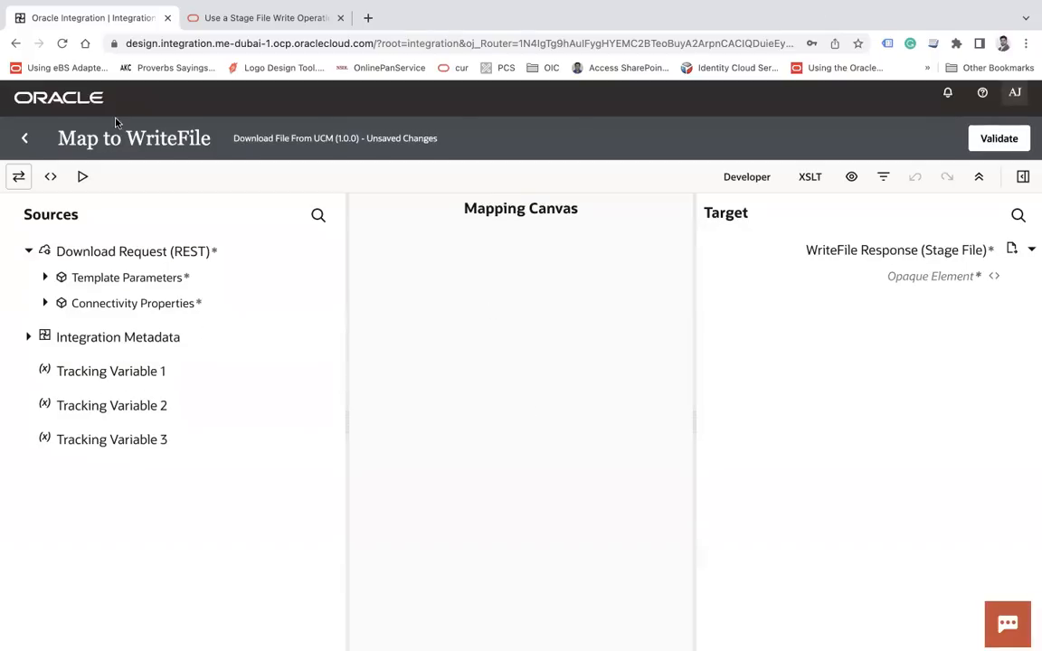
{"action": "left_click", "coordinate": [24, 137]}
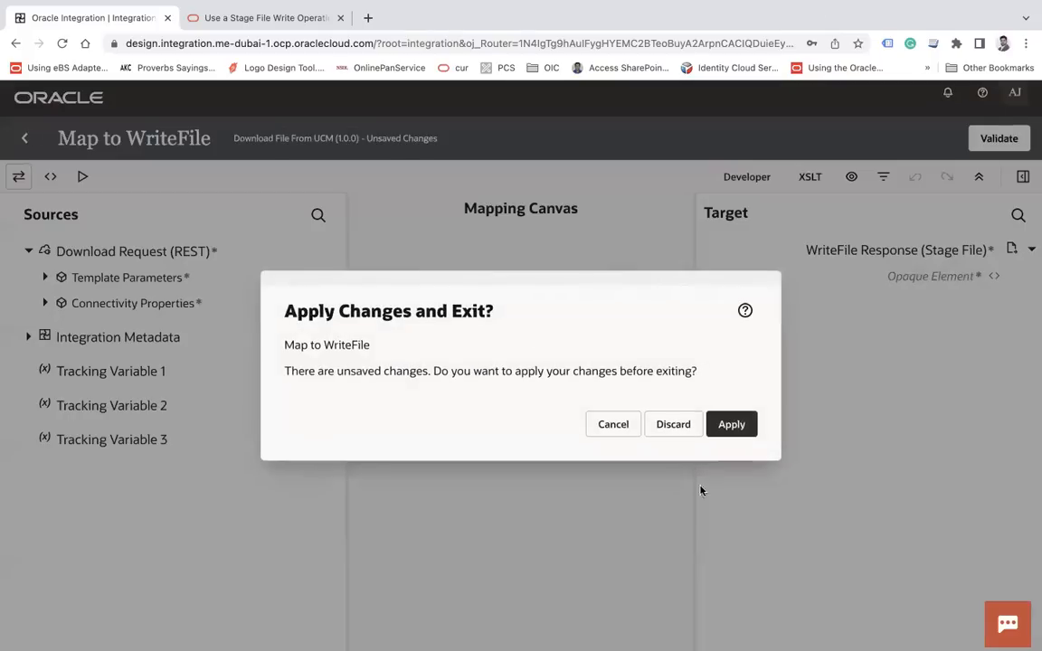
{"action": "left_click", "coordinate": [732, 429]}
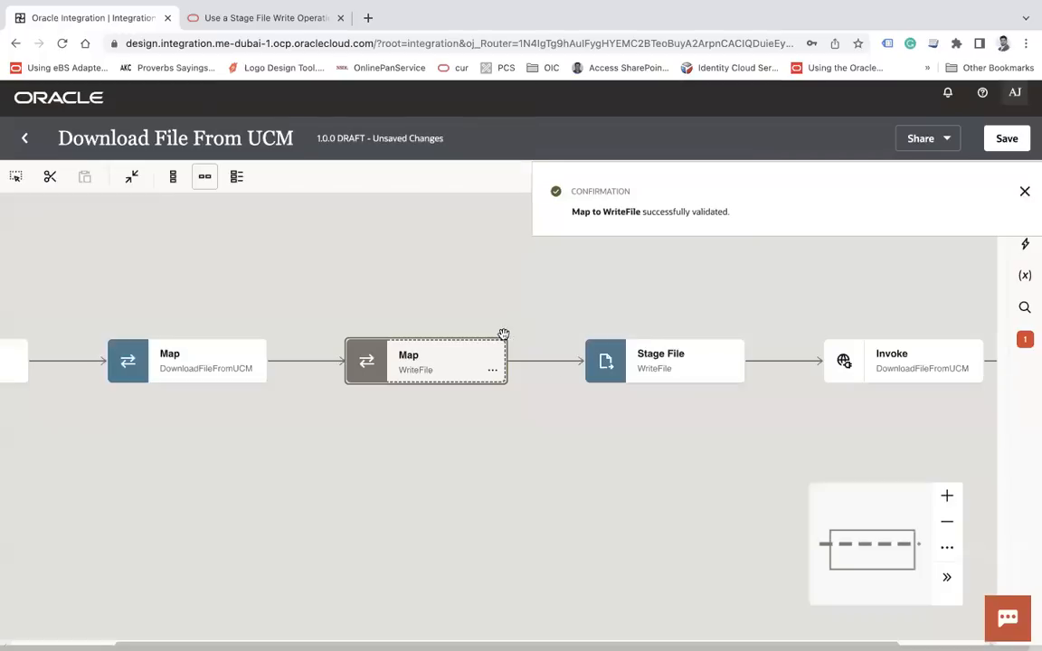
{"action": "left_click_drag", "start_coordinate": [572, 433], "coordinate": [426, 434]}
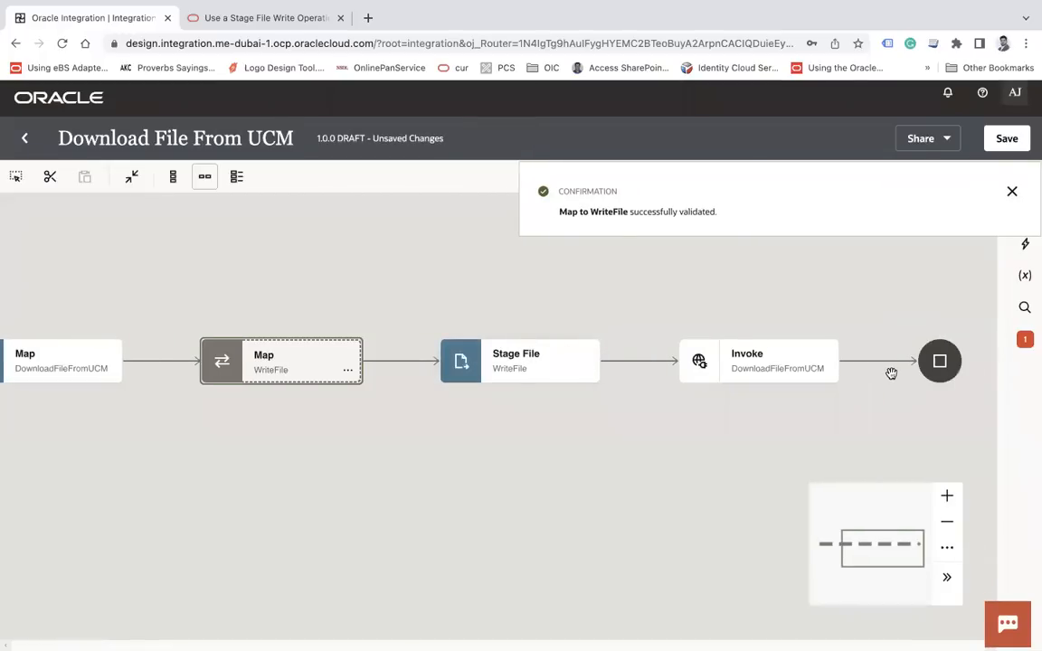
Move the WriteFile Map step to sit directly after the Invoke DownloadFileFromUCM step
{"action": "left_click", "coordinate": [1011, 194]}
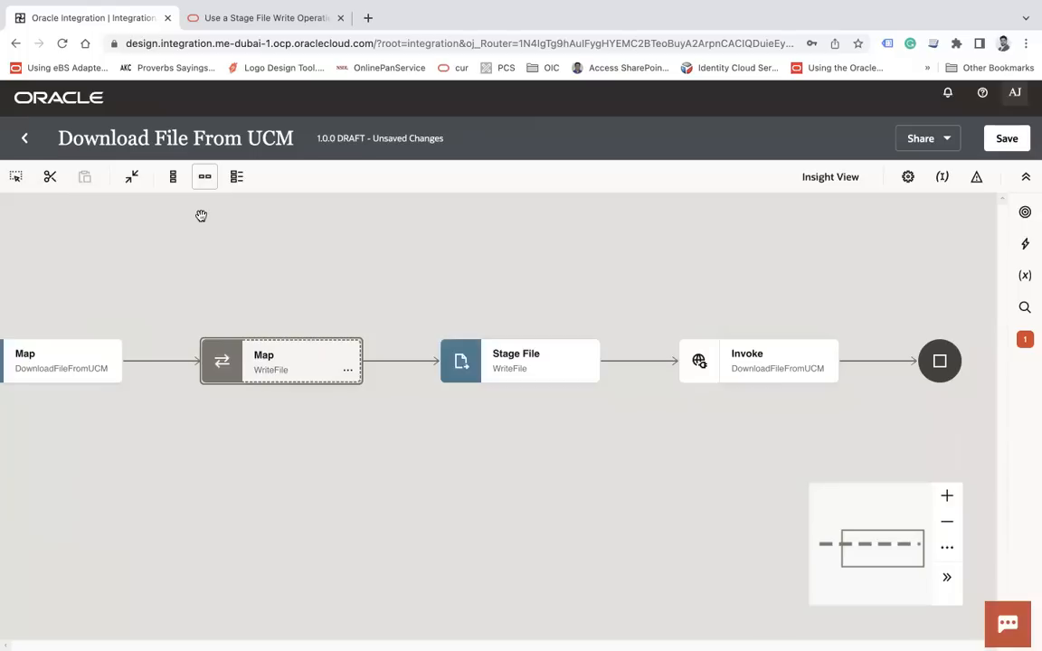
{"action": "left_click", "coordinate": [51, 180]}
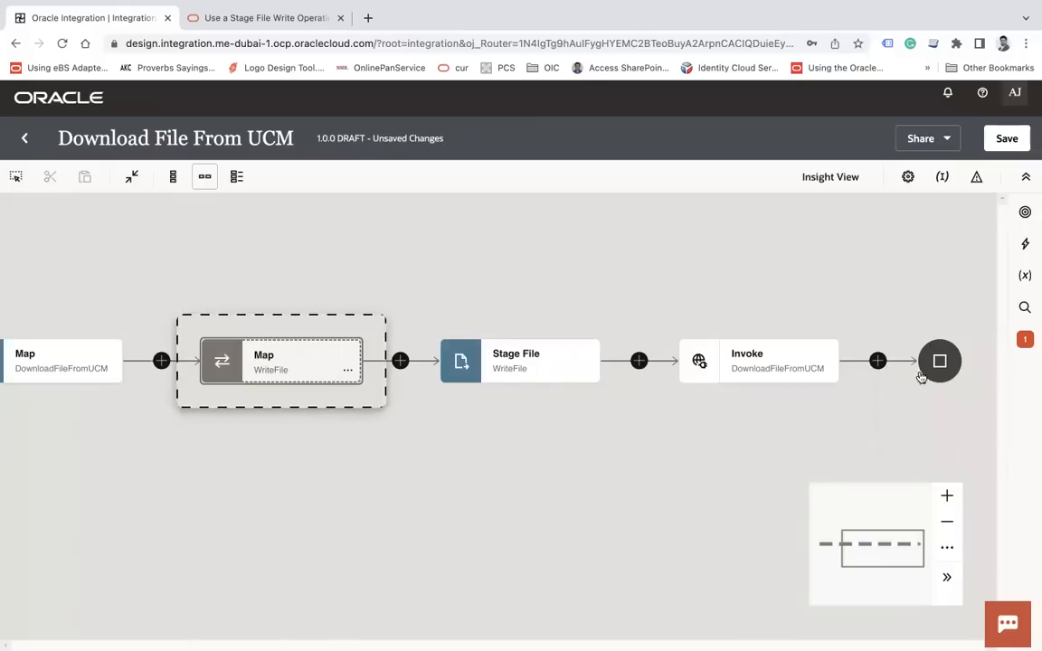
{"action": "left_click", "coordinate": [879, 362]}
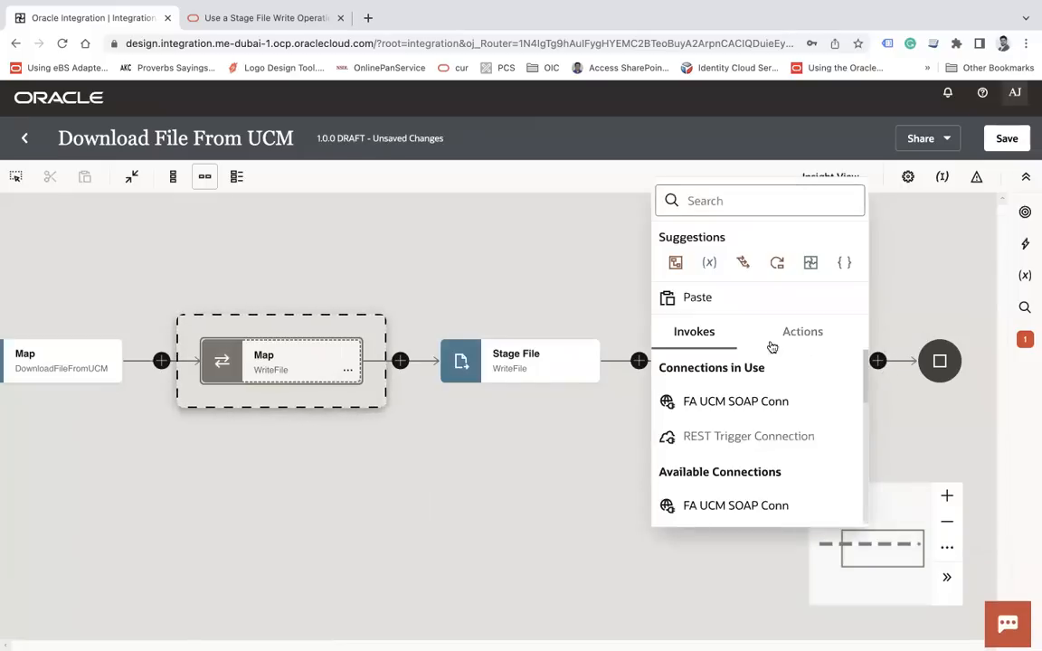
{"action": "left_click", "coordinate": [702, 299]}
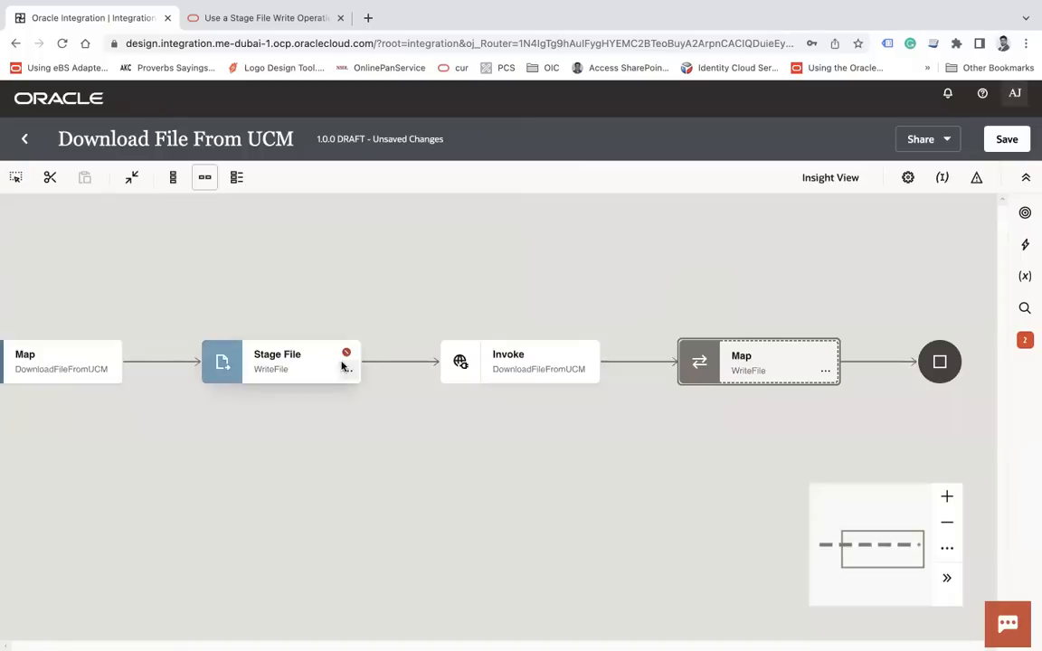
Move the Stage File WriteFile step to follow the Map step
{"action": "left_click", "coordinate": [317, 365]}
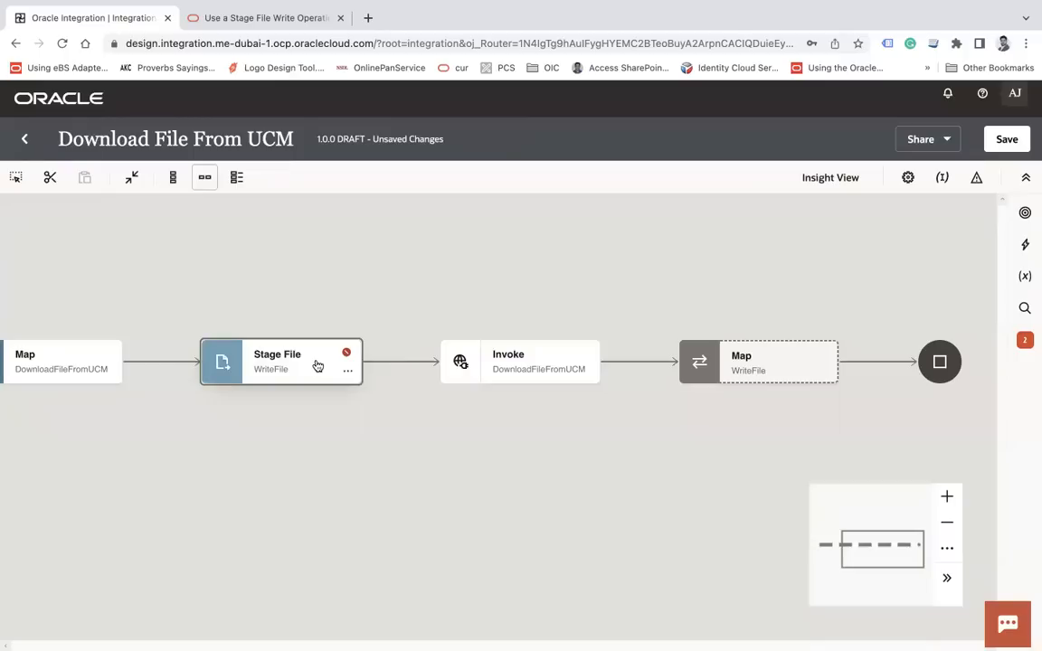
{"action": "left_click", "coordinate": [51, 180]}
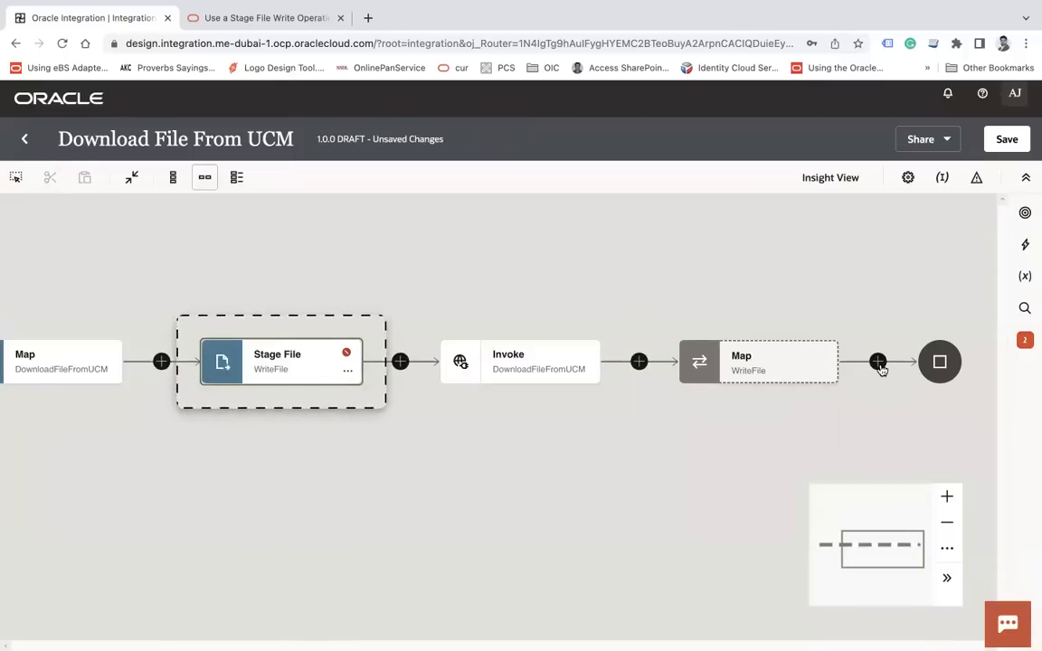
{"action": "left_click", "coordinate": [878, 363]}
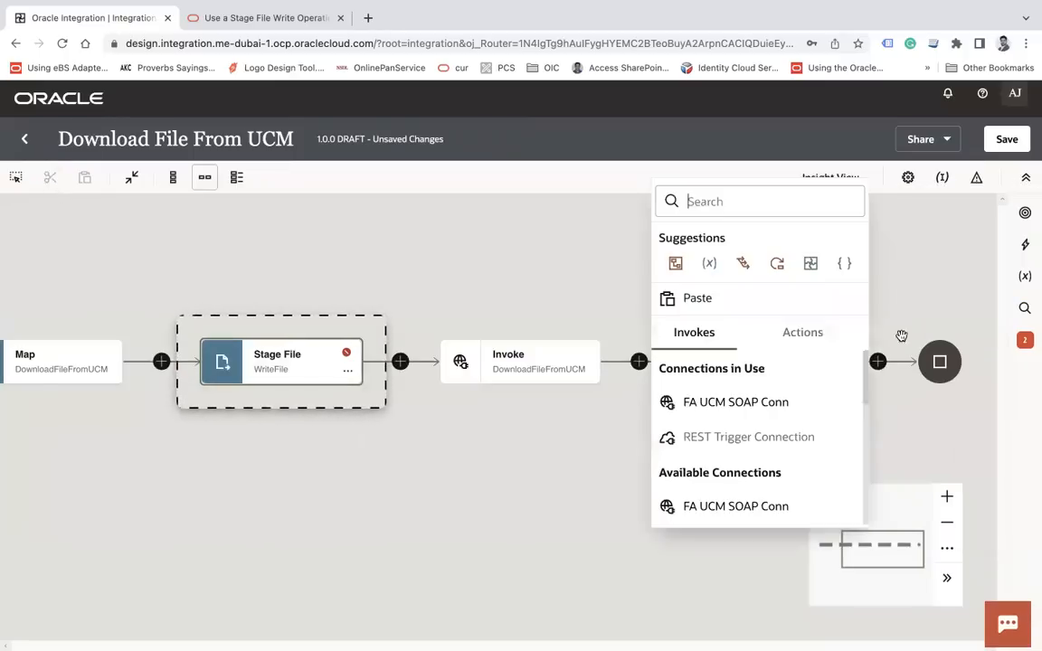
{"action": "left_click", "coordinate": [697, 301]}
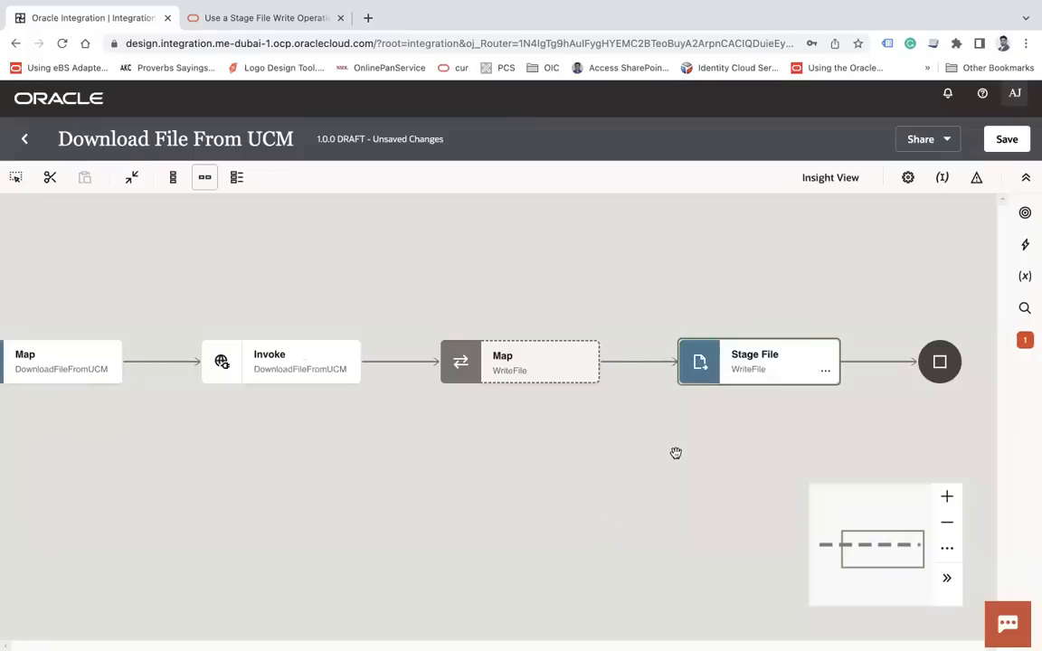
Cancel a further cut of the Map step and open the WriteFile map for editing
{"action": "left_click_drag", "start_coordinate": [675, 456], "coordinate": [622, 454]}
{"action": "mouse_move", "coordinate": [534, 373]}
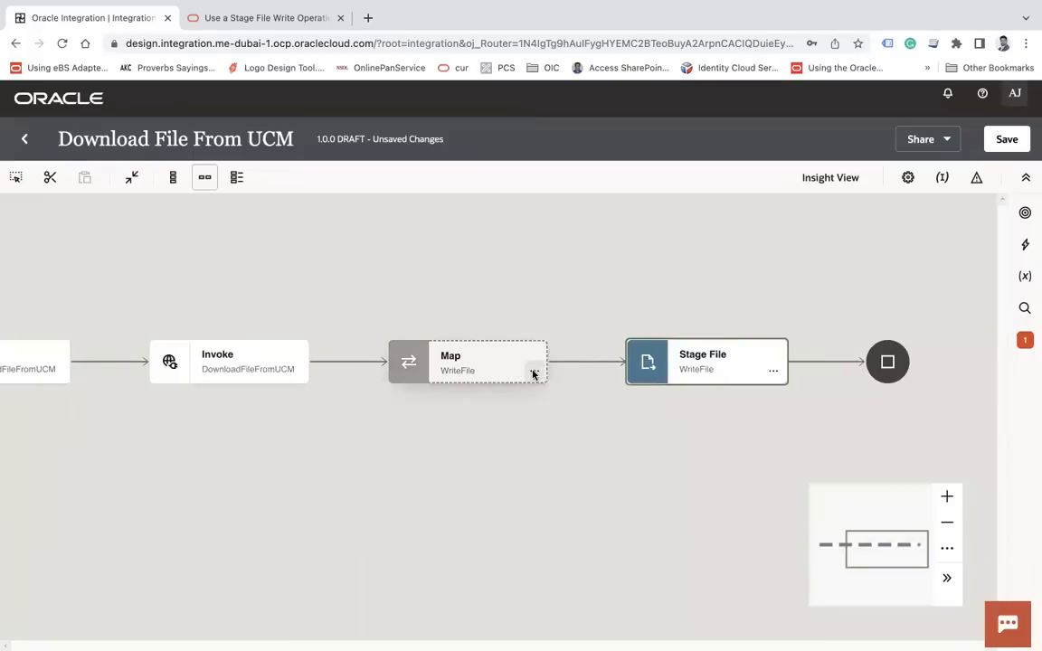
{"action": "left_click", "coordinate": [472, 366]}
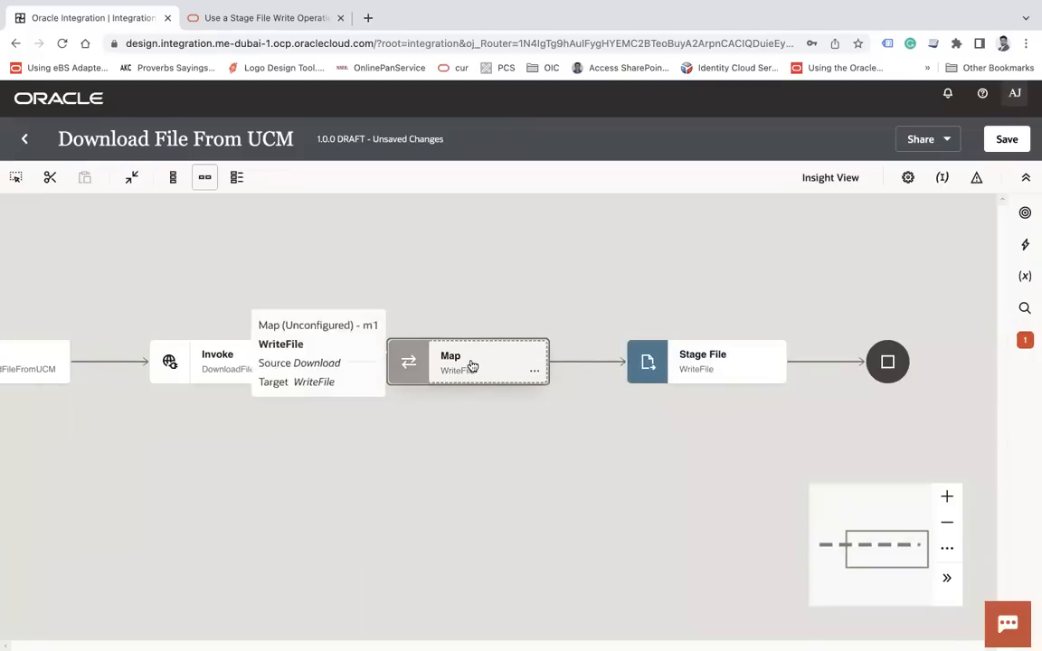
{"action": "left_click", "coordinate": [52, 180]}
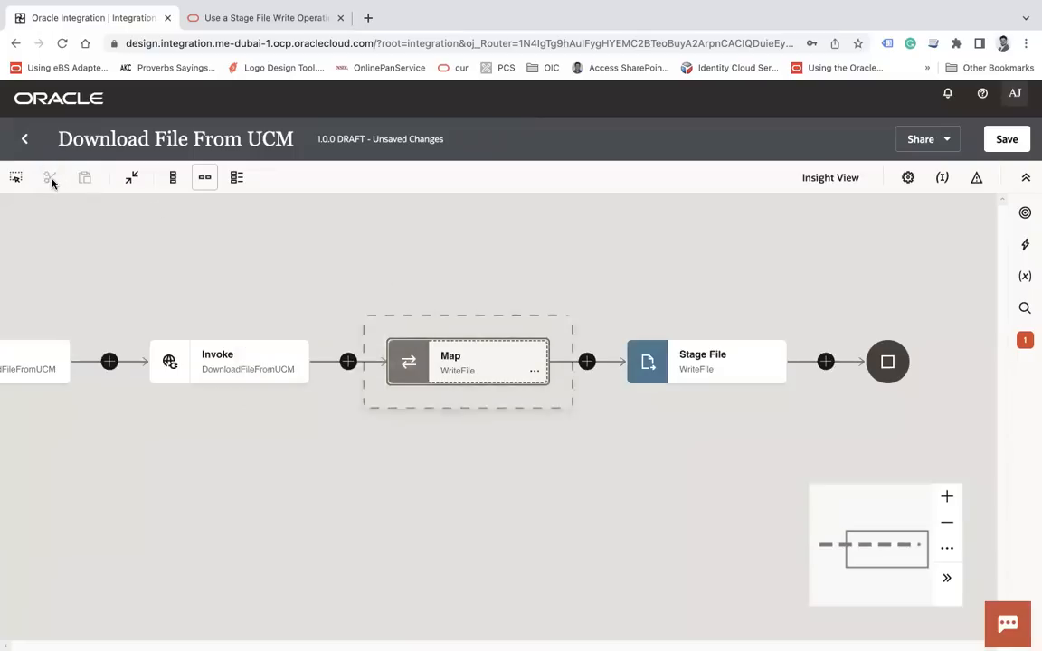
{"action": "left_click", "coordinate": [826, 362]}
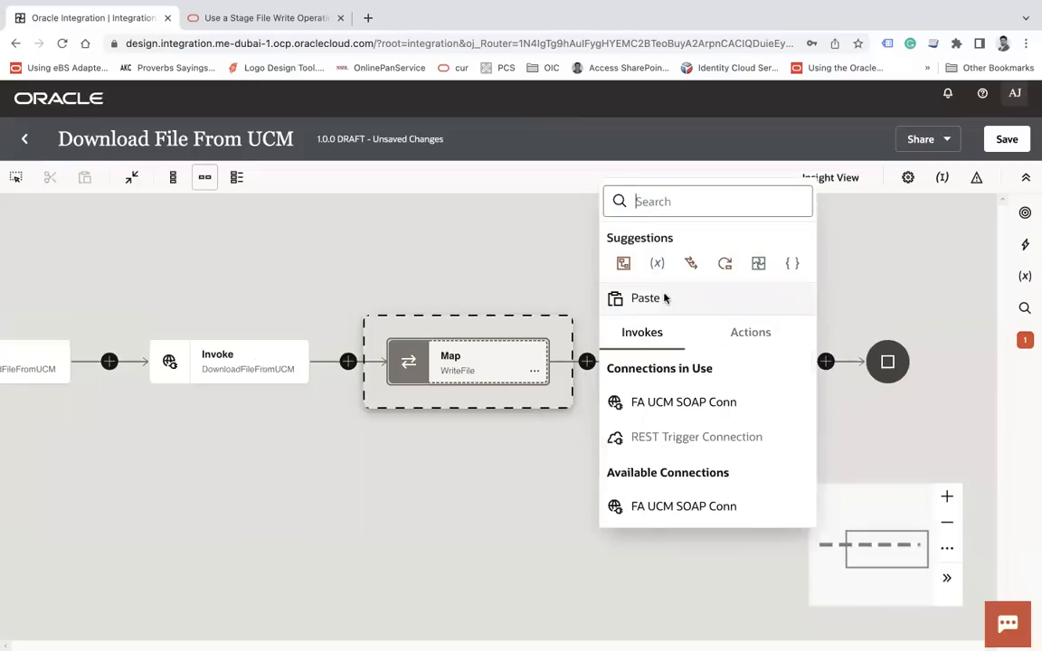
{"action": "left_click", "coordinate": [482, 499]}
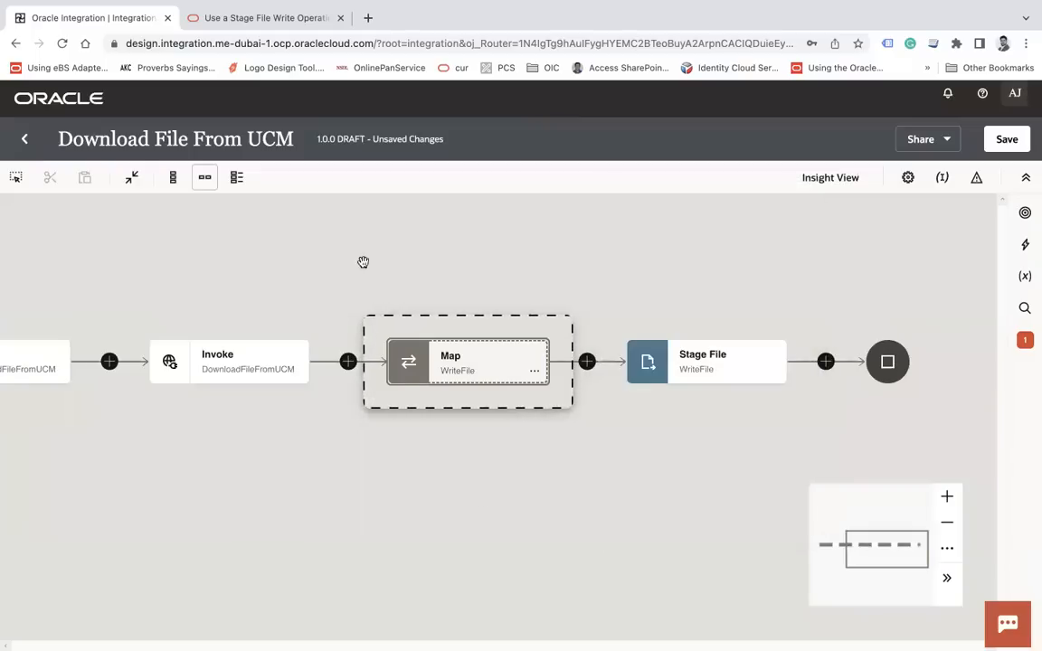
{"action": "left_click", "coordinate": [802, 466]}
{"action": "left_click", "coordinate": [539, 373]}
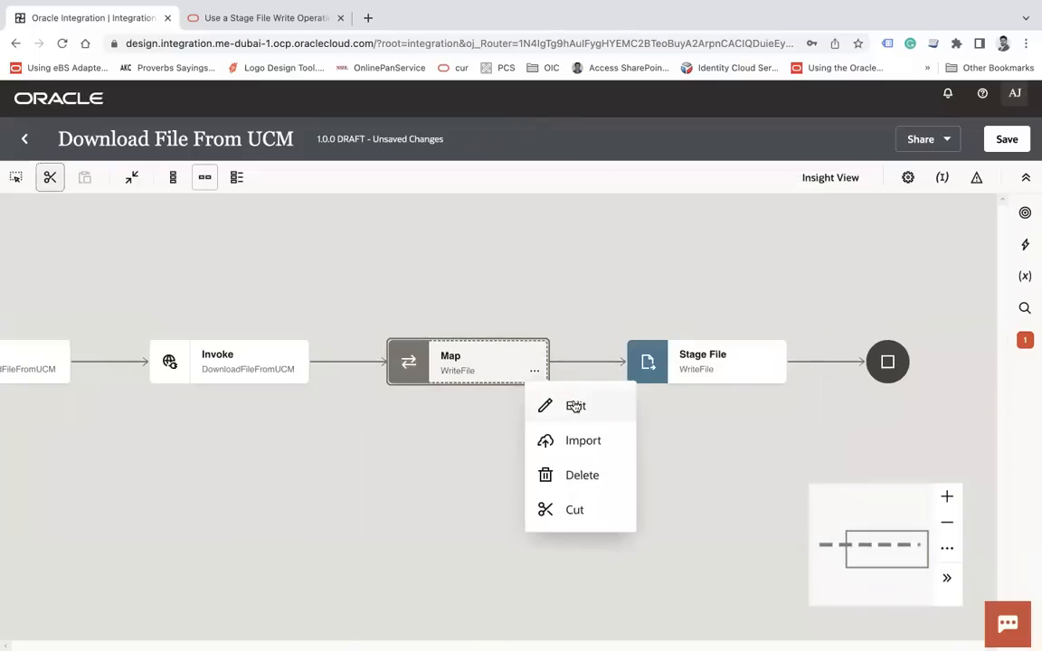
{"action": "left_click", "coordinate": [547, 405]}
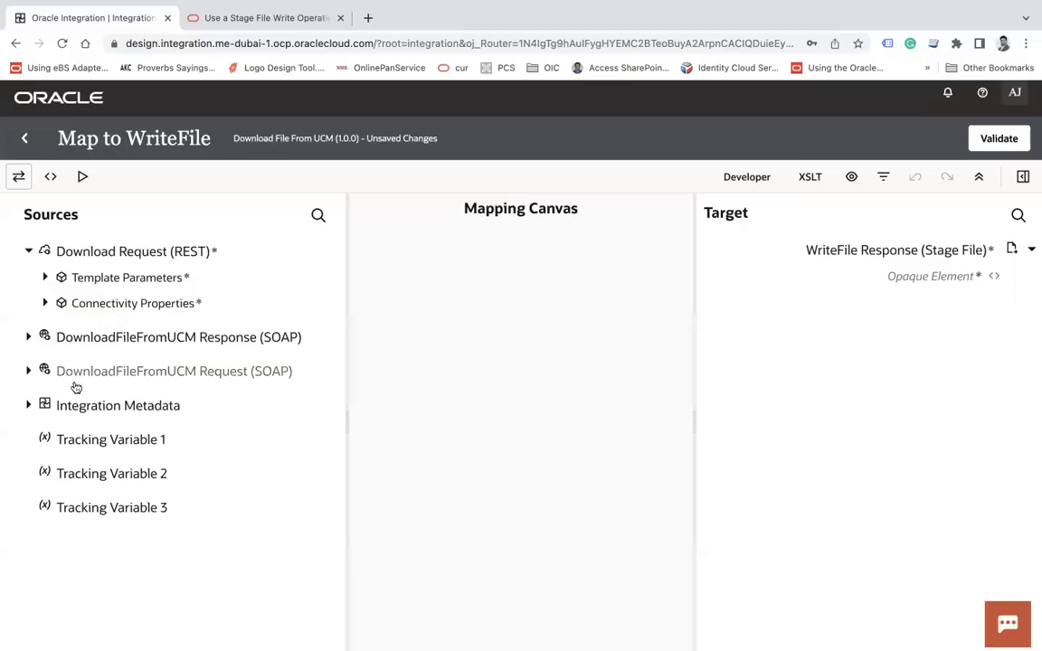
Map Response > GenericResponse > Service > Document > File > Contents onto Opaque Element, validate, and apply
{"action": "left_click", "coordinate": [29, 336]}
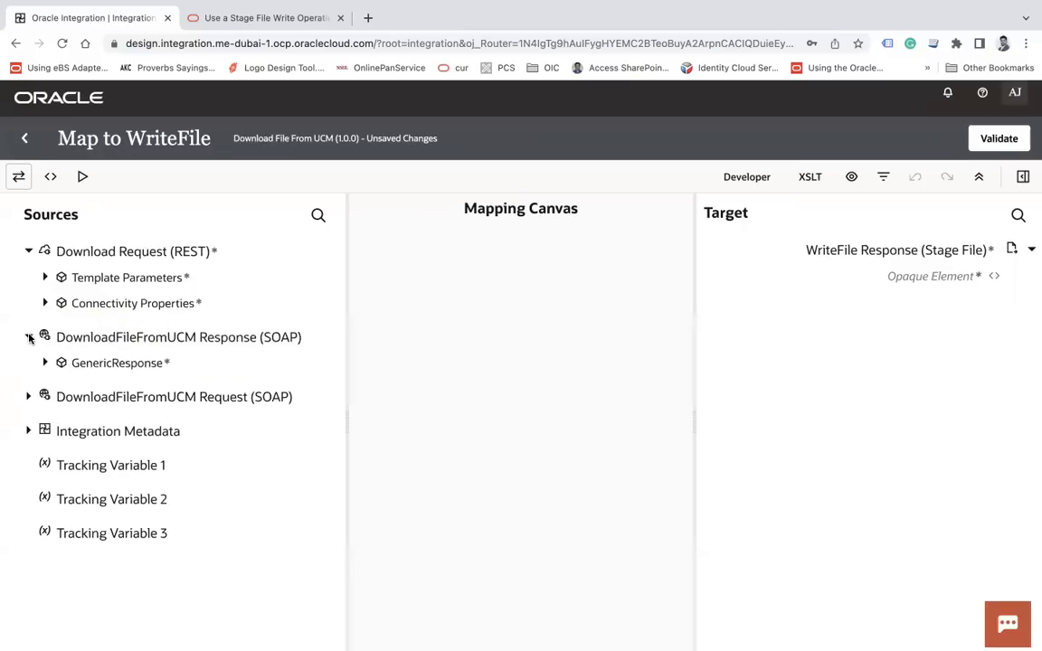
{"action": "left_click", "coordinate": [46, 363]}
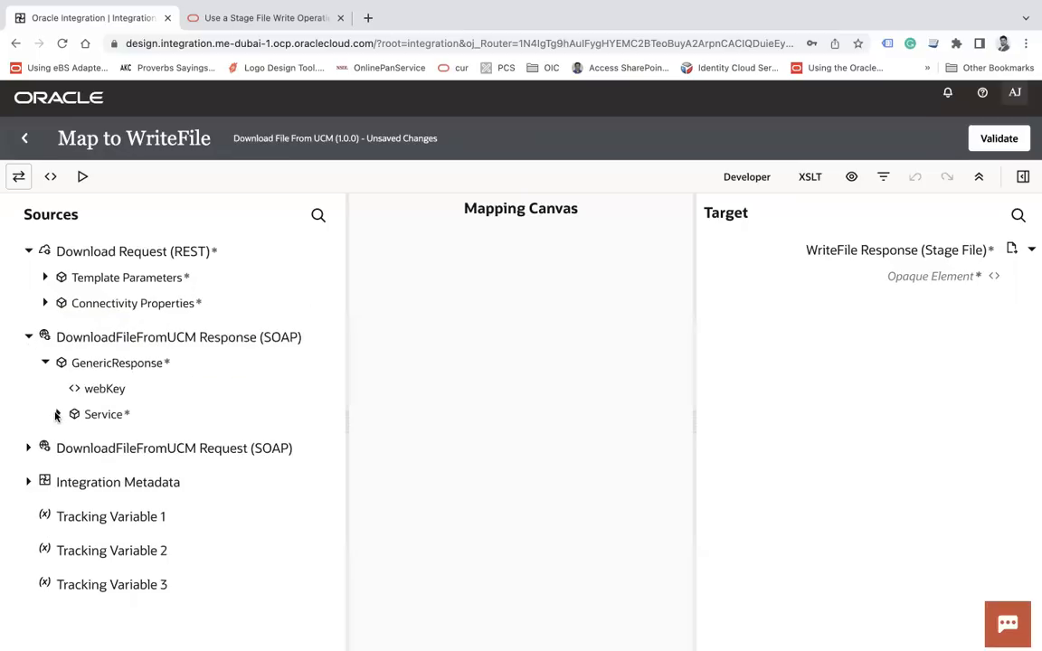
{"action": "left_click", "coordinate": [58, 414]}
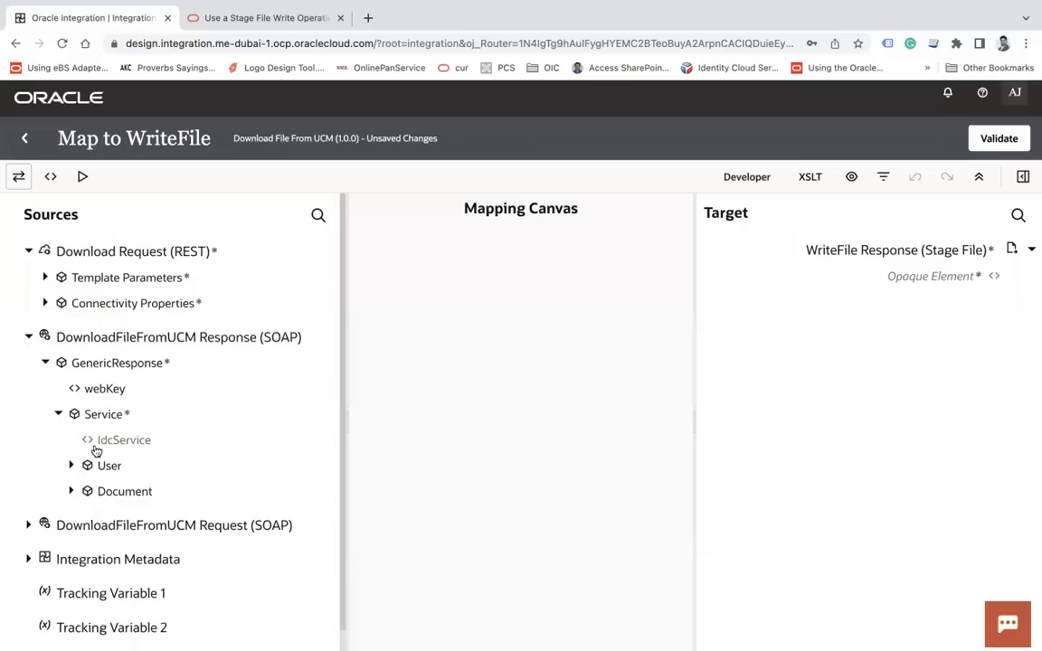
{"action": "left_click", "coordinate": [71, 491]}
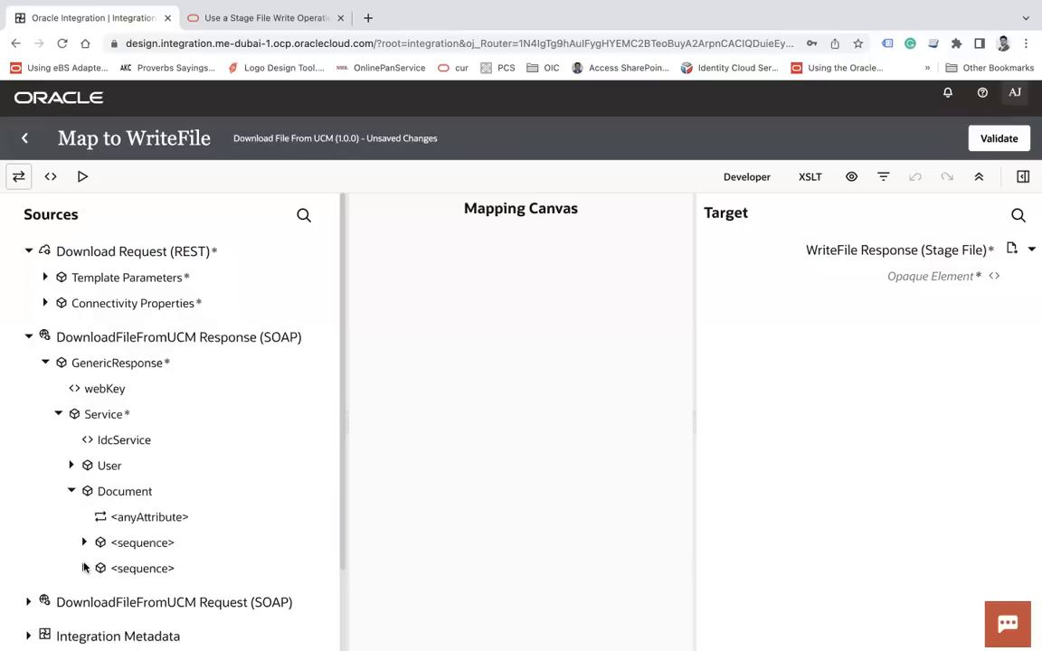
{"action": "left_click", "coordinate": [84, 567]}
{"action": "scroll", "coordinate": [188, 509], "scroll_direction": "down", "scroll_amount": 3}
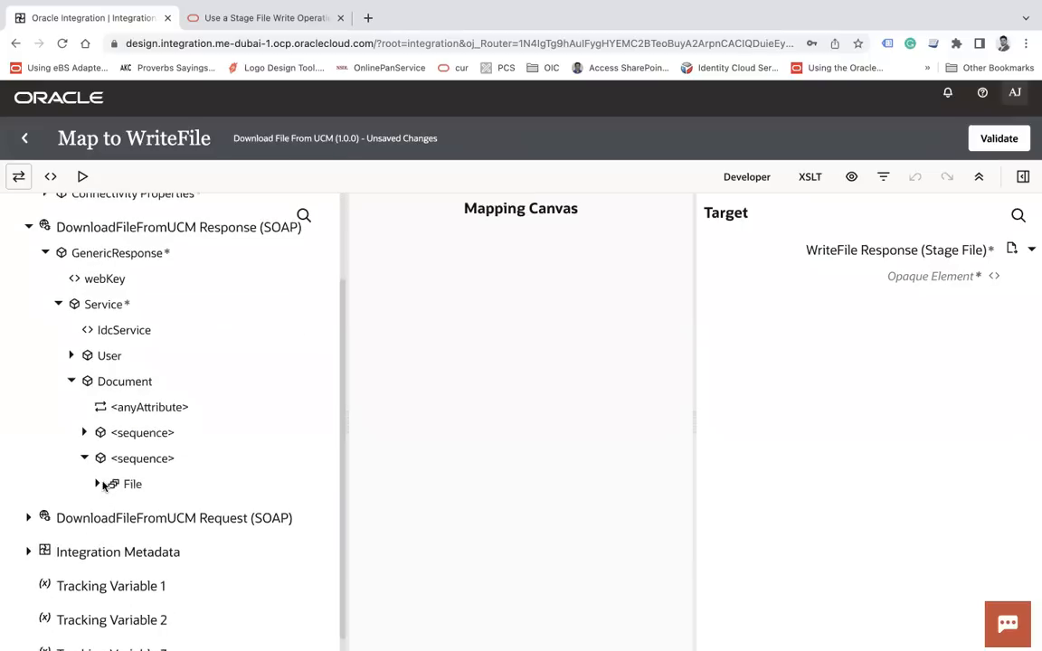
{"action": "left_click", "coordinate": [97, 485]}
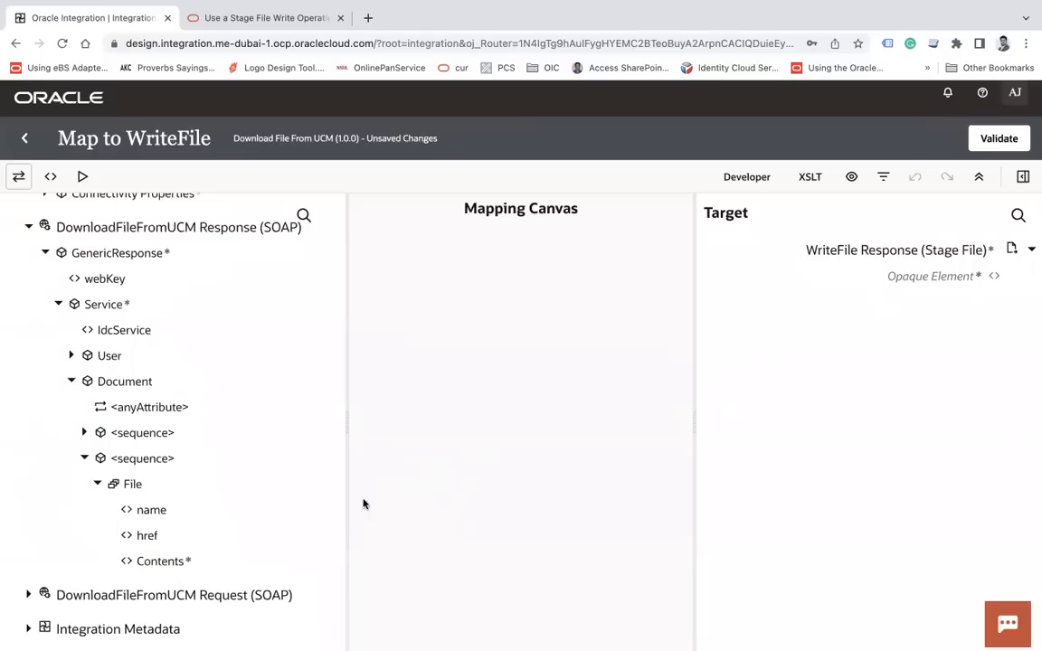
{"action": "left_click_drag", "start_coordinate": [173, 567], "coordinate": [941, 277]}
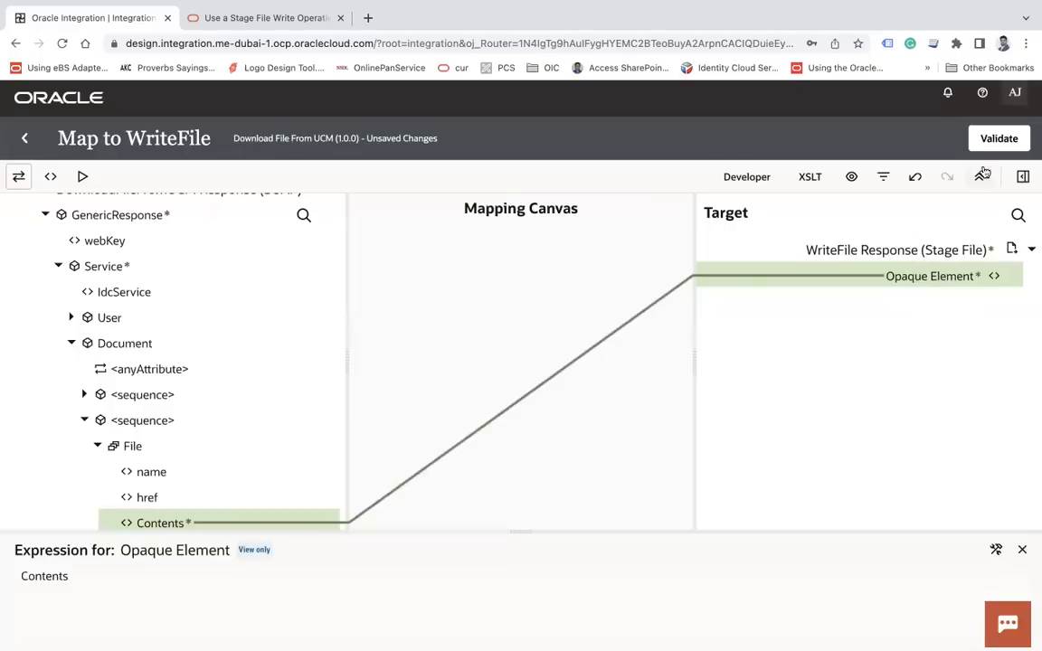
{"action": "left_click", "coordinate": [1000, 139]}
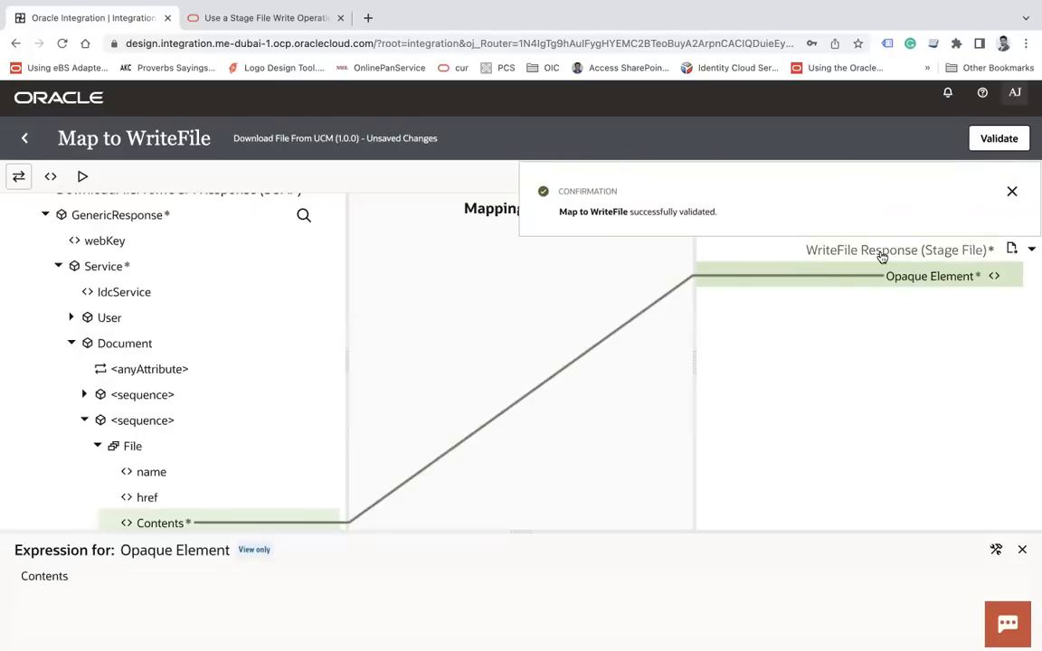
{"action": "left_click", "coordinate": [23, 141]}
{"action": "left_click", "coordinate": [732, 425]}
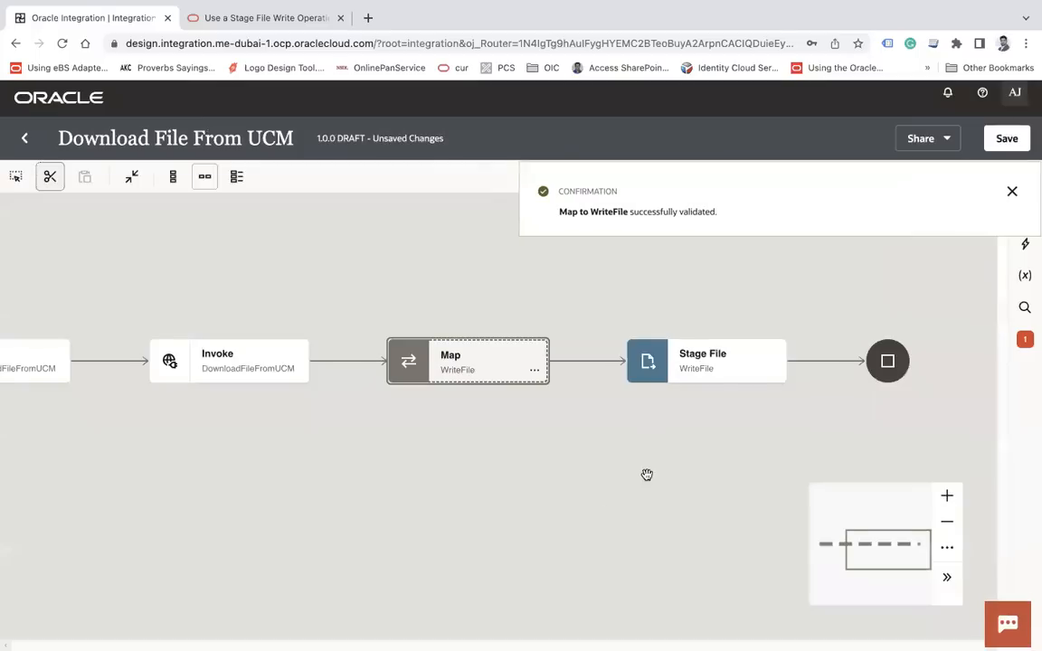
Add a Notification action after Stage File and rename it starting with 'UC'
{"action": "left_click_drag", "start_coordinate": [647, 474], "coordinate": [528, 458]}
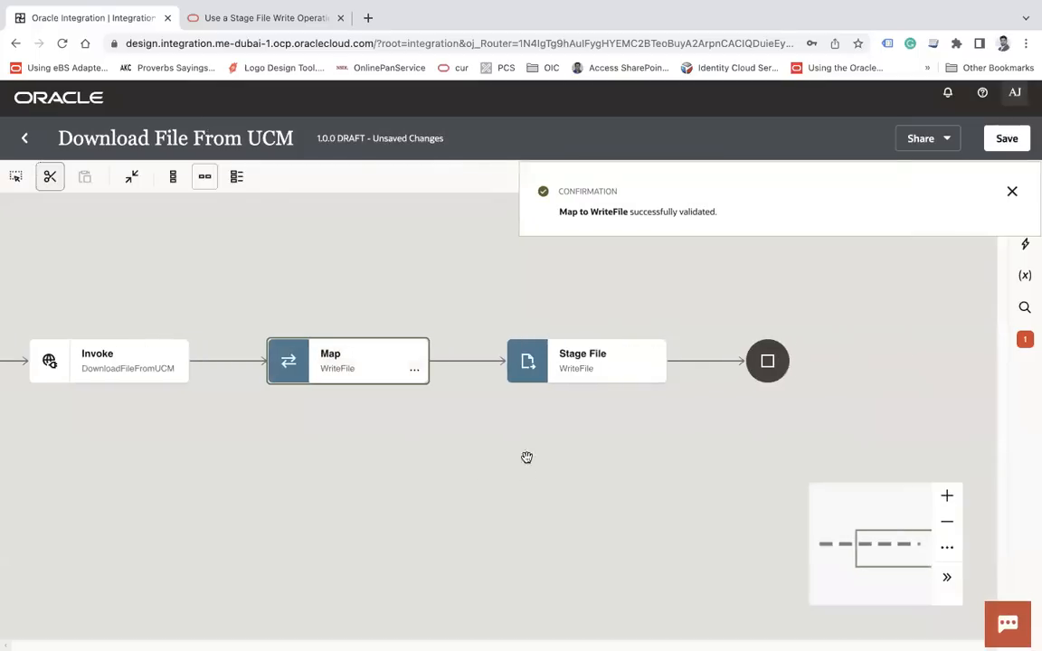
{"action": "left_click", "coordinate": [705, 362]}
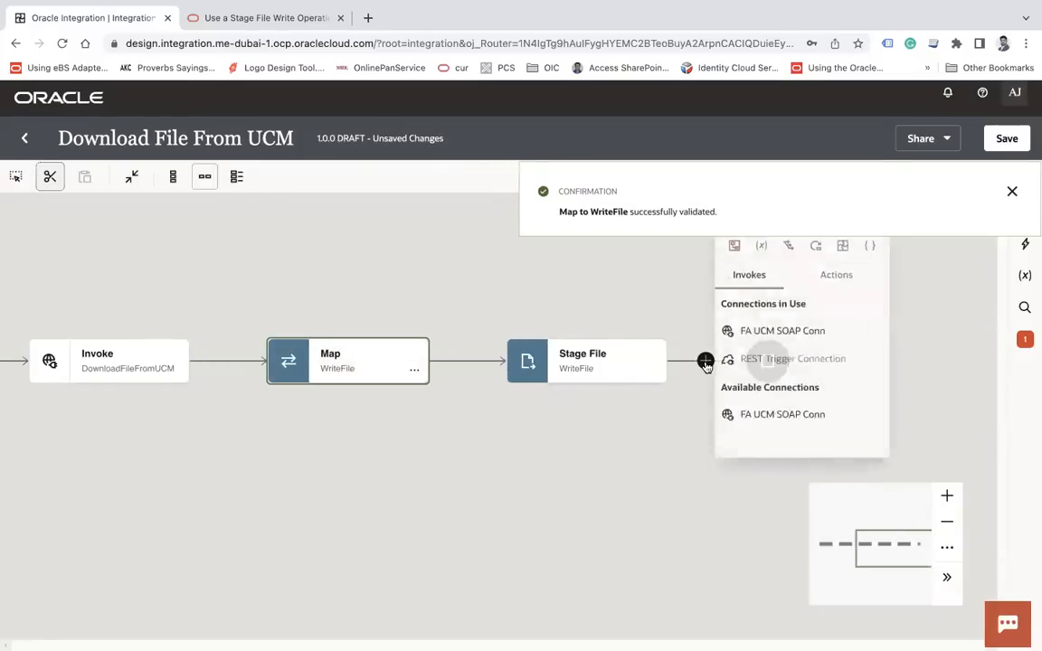
{"action": "type", "text": "noti"}
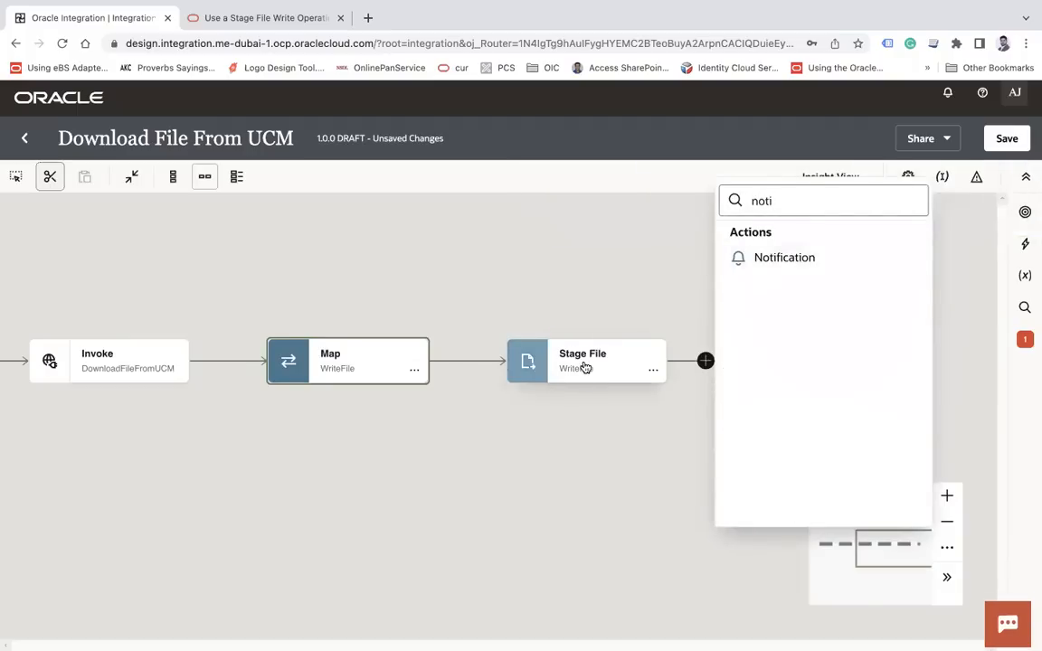
{"action": "left_click", "coordinate": [795, 259]}
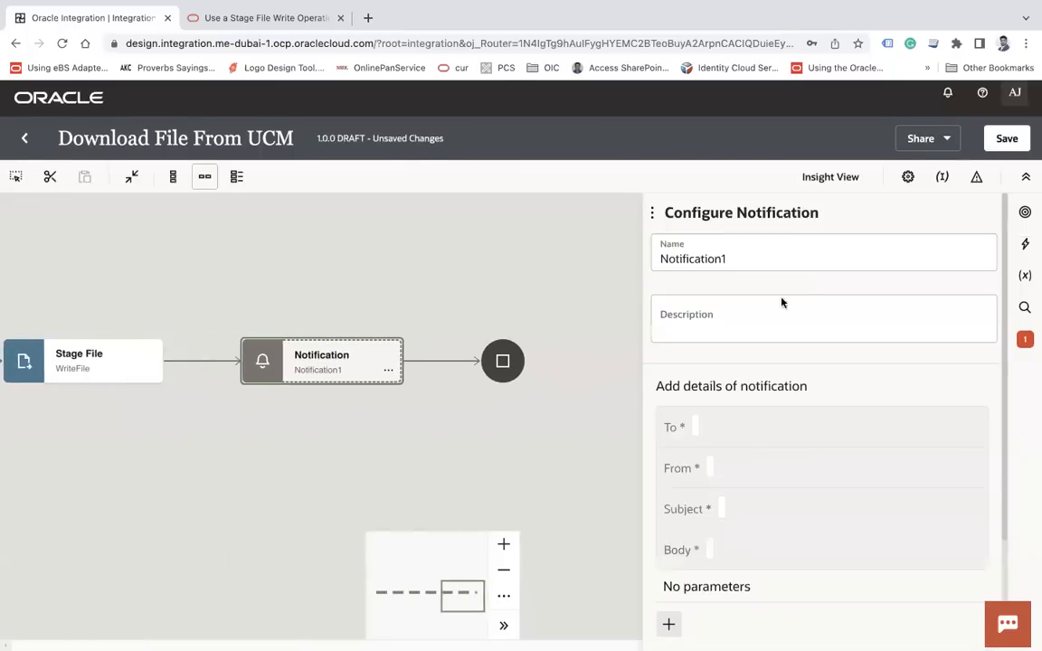
{"action": "left_click", "coordinate": [755, 258]}
{"action": "key", "text": "super+a"}
{"action": "type", "text": "UC"}
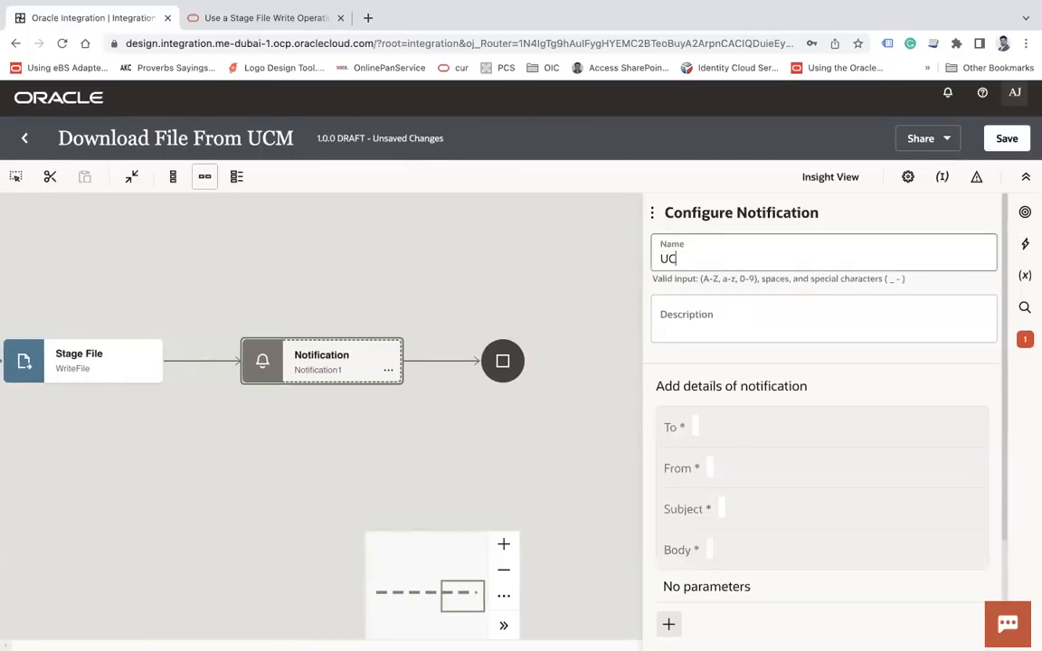
Set the notification's To to the support Gmail address and From to the Oracle no-reply address
{"action": "left_click", "coordinate": [698, 428]}
{"action": "left_click", "coordinate": [721, 485]}
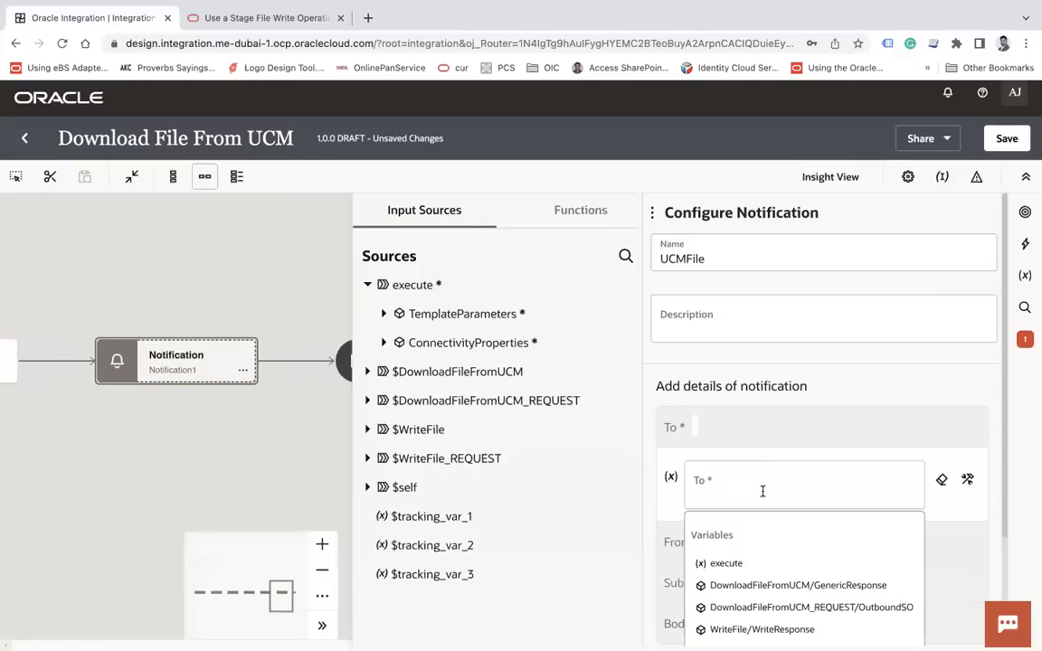
{"action": "left_click", "coordinate": [944, 484]}
{"action": "left_click", "coordinate": [800, 497]}
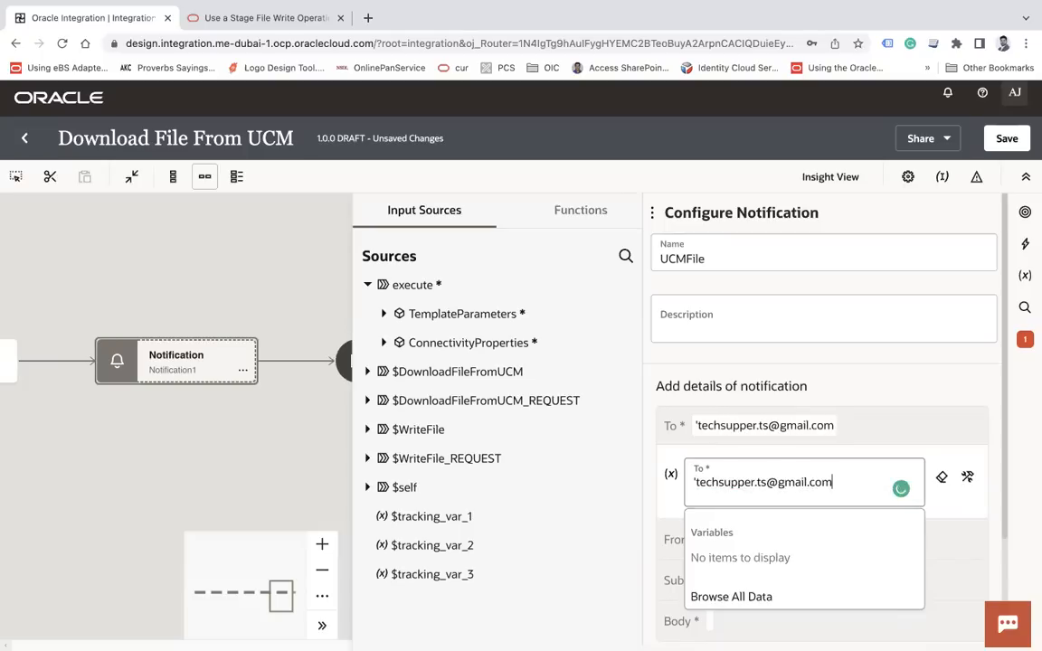
{"action": "type", "text": "'"}
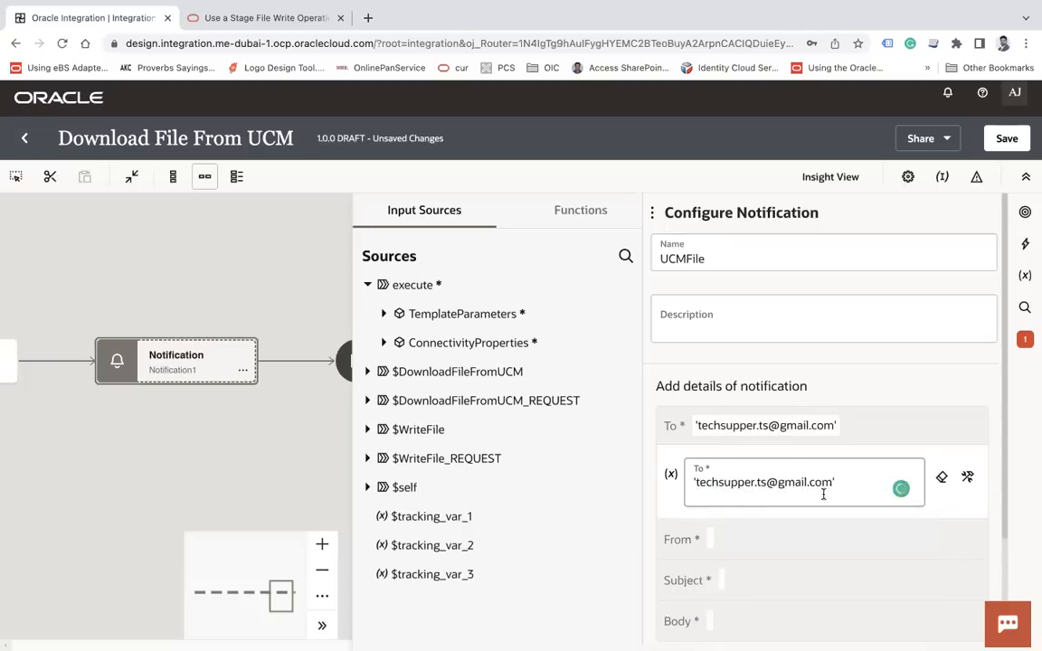
{"action": "left_click", "coordinate": [721, 540]}
{"action": "left_click", "coordinate": [746, 521]}
{"action": "type", "text": "'"}
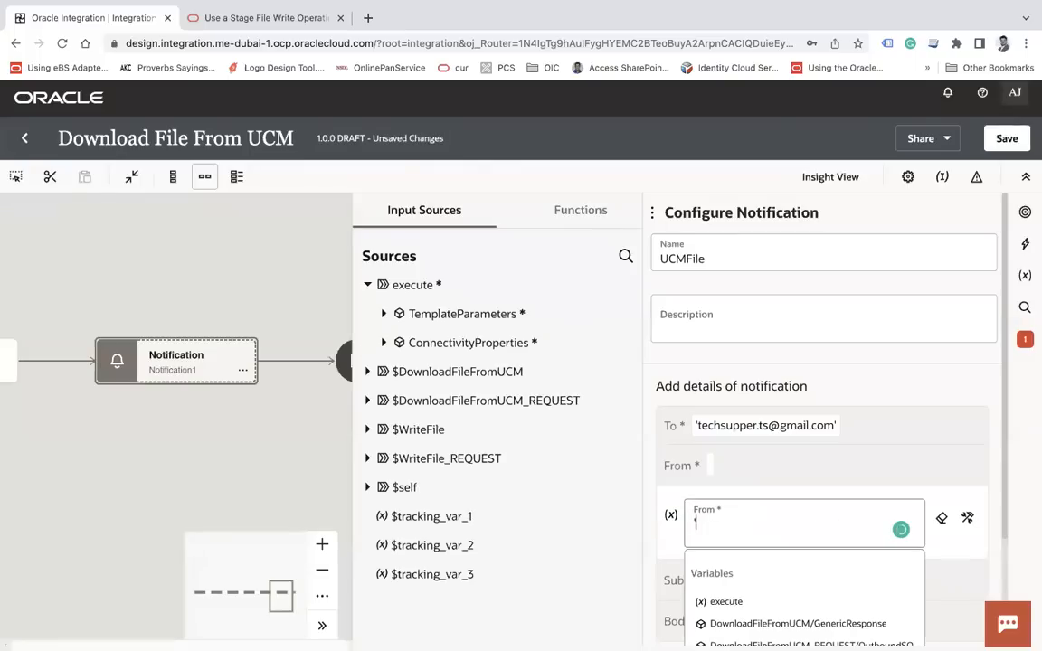
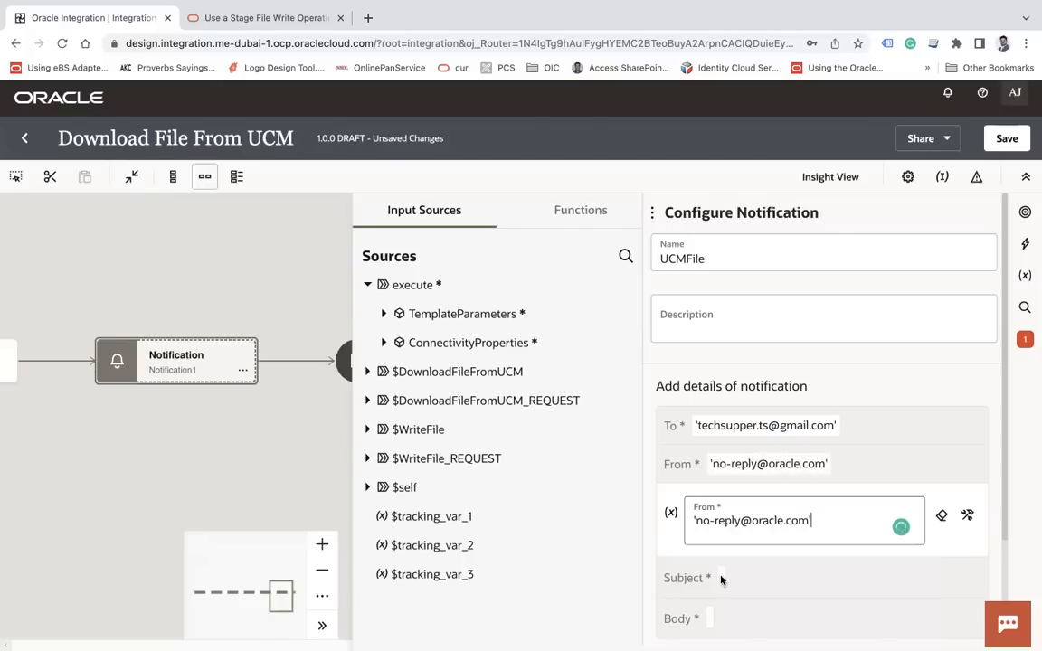
Set subject 'UCM File' and body 'Hi Team, Please download the file as attached.'
{"action": "left_click", "coordinate": [721, 578]}
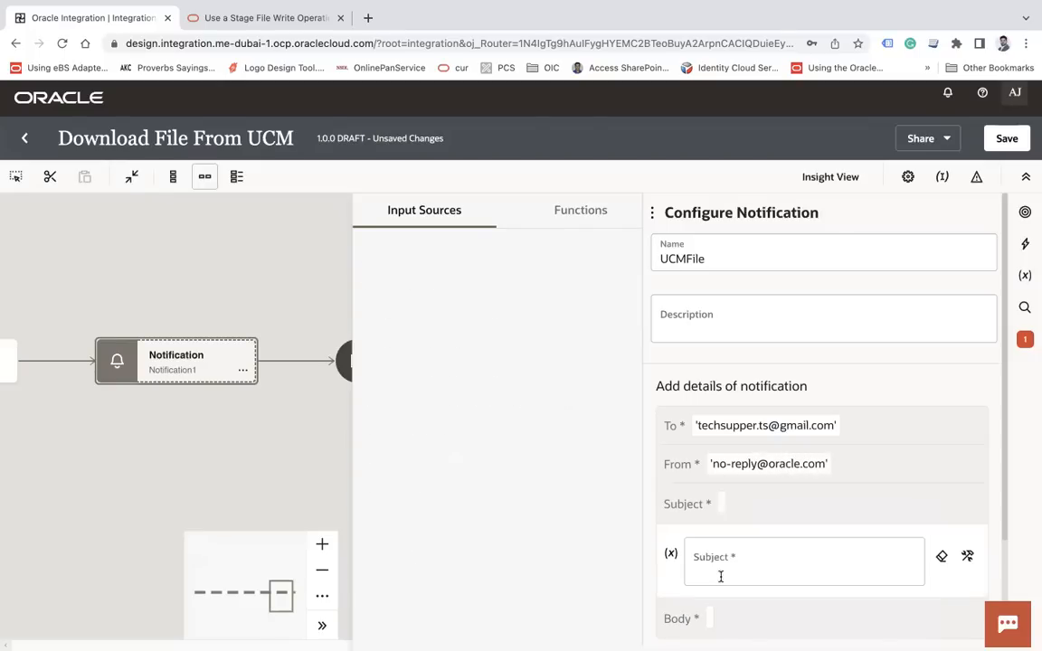
{"action": "type", "text": "'"}
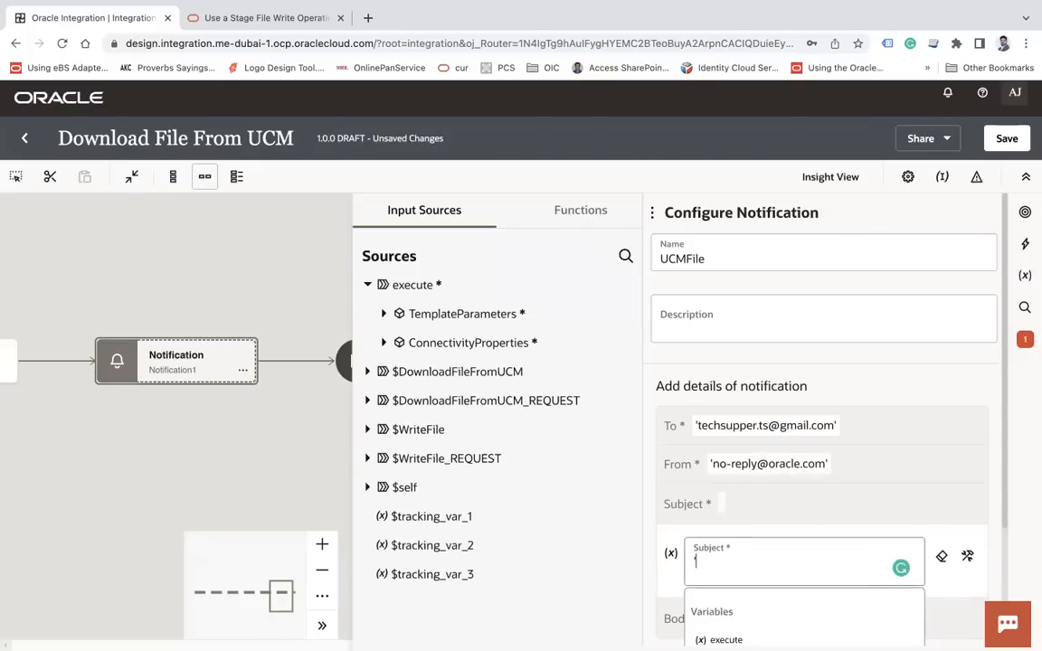
{"action": "type", "text": "UCM File"}
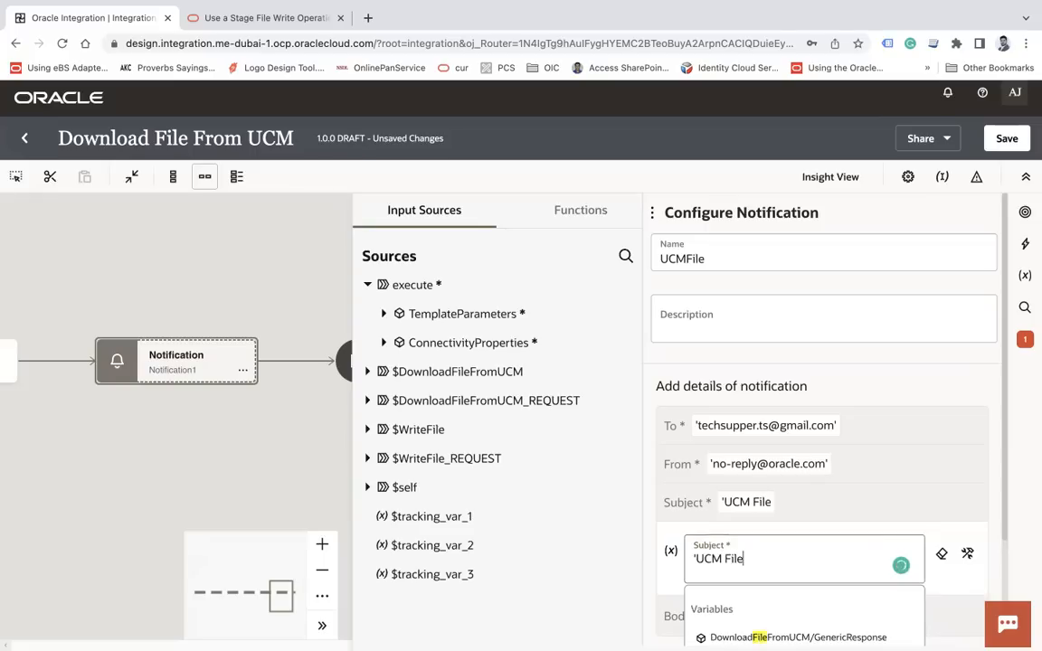
{"action": "type", "text": "'"}
{"action": "scroll", "coordinate": [844, 524], "scroll_direction": "down", "scroll_amount": 3}
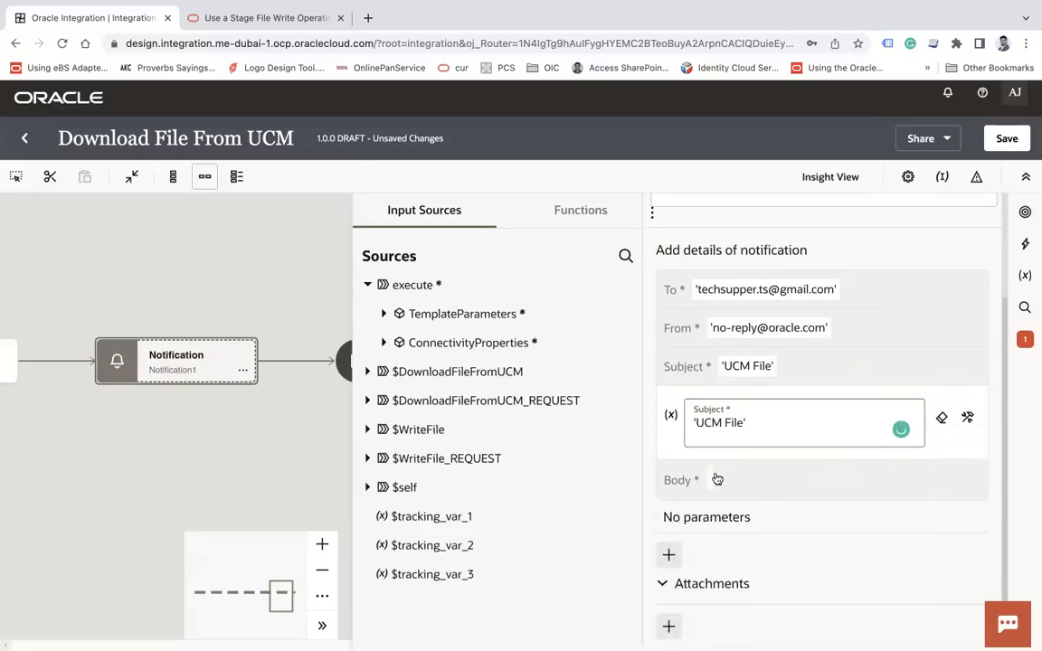
{"action": "left_click", "coordinate": [709, 480]}
{"action": "left_click", "coordinate": [770, 484]}
{"action": "type", "text": "Hi Team,  "}
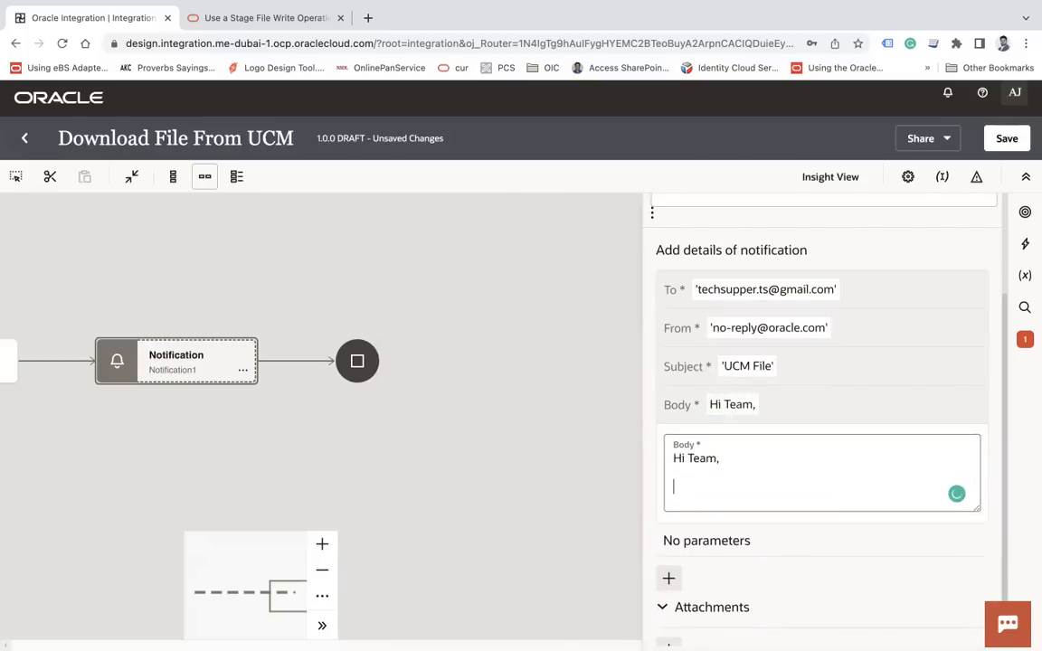
{"action": "type", "text": "Pelaes fo"}
{"action": "key", "text": "BackSpace"}
{"action": "key", "text": "BackSpace"}
{"action": "key", "text": "BackSpace"}
{"action": "key", "text": "BackSpace"}
{"action": "key", "text": "BackSpace"}
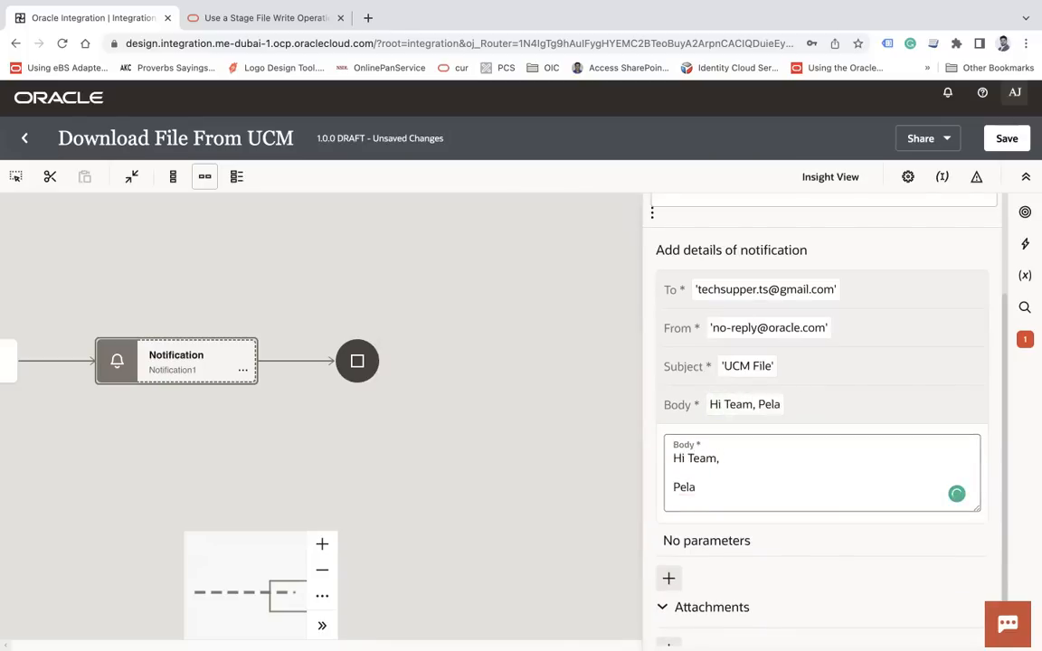
{"action": "type", "text": "lease d"}
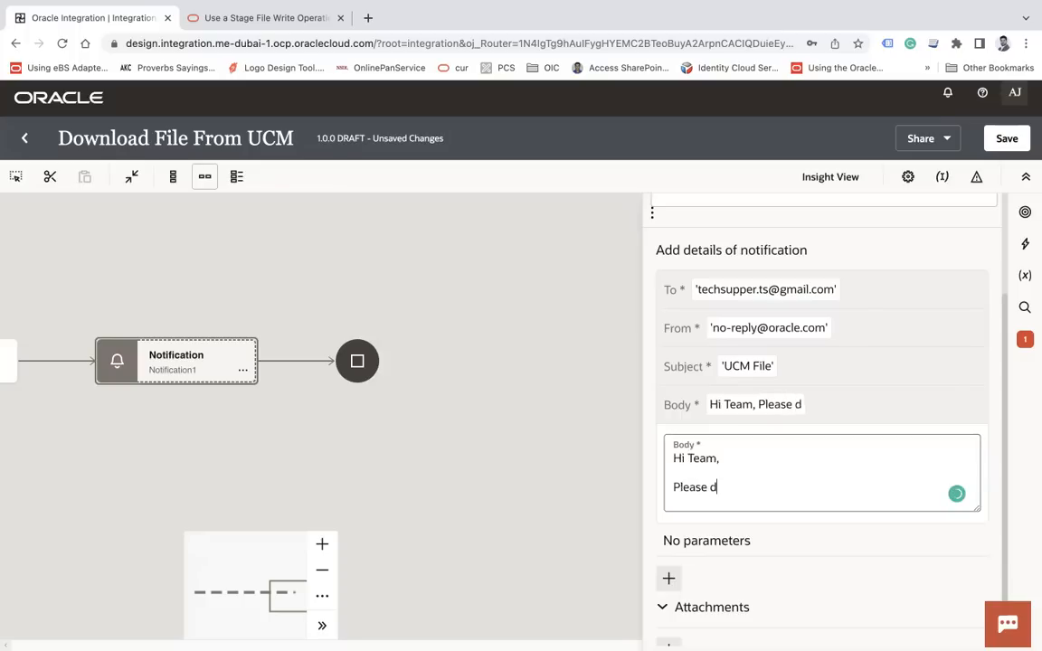
{"action": "type", "text": "ownload the file"}
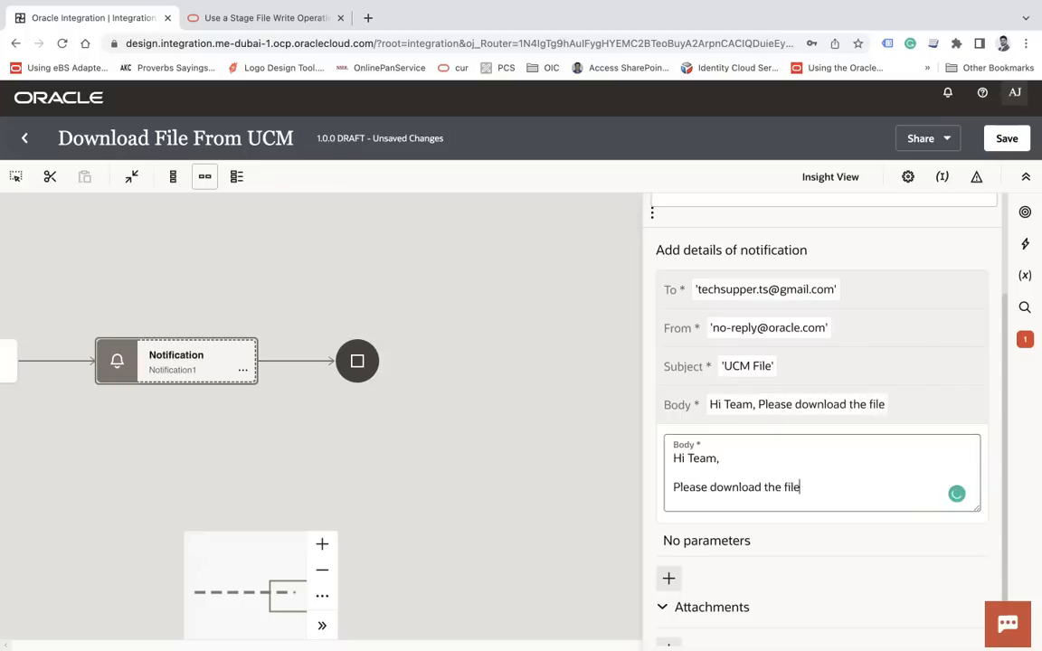
{"action": "type", "text": " as attached"}
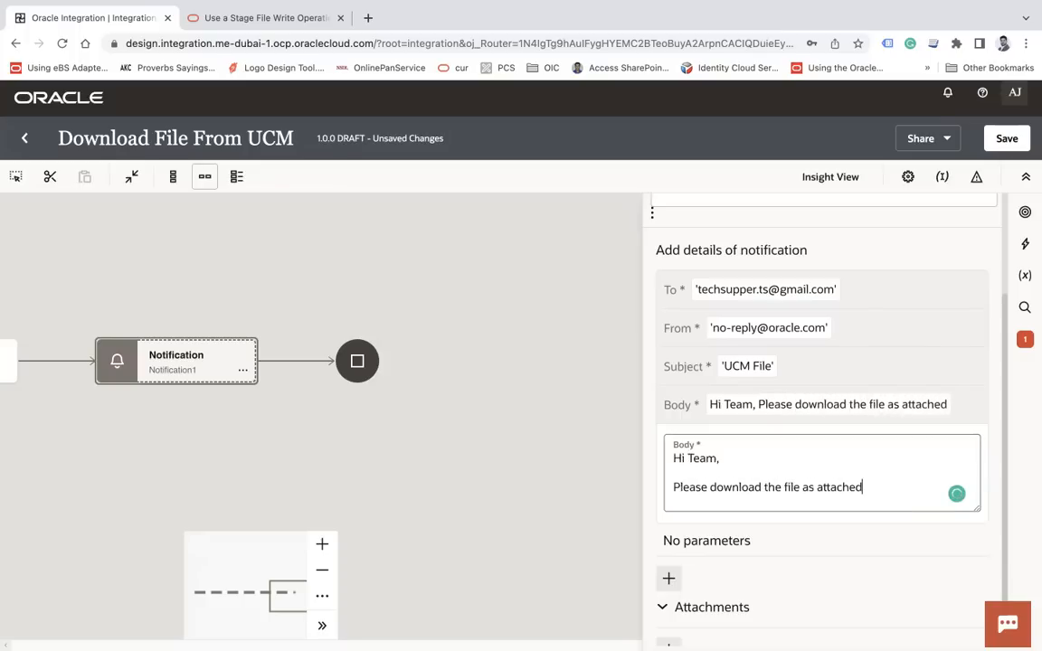
{"action": "type", "text": "."}
{"action": "scroll", "coordinate": [821, 407], "scroll_direction": "down", "scroll_amount": 1}
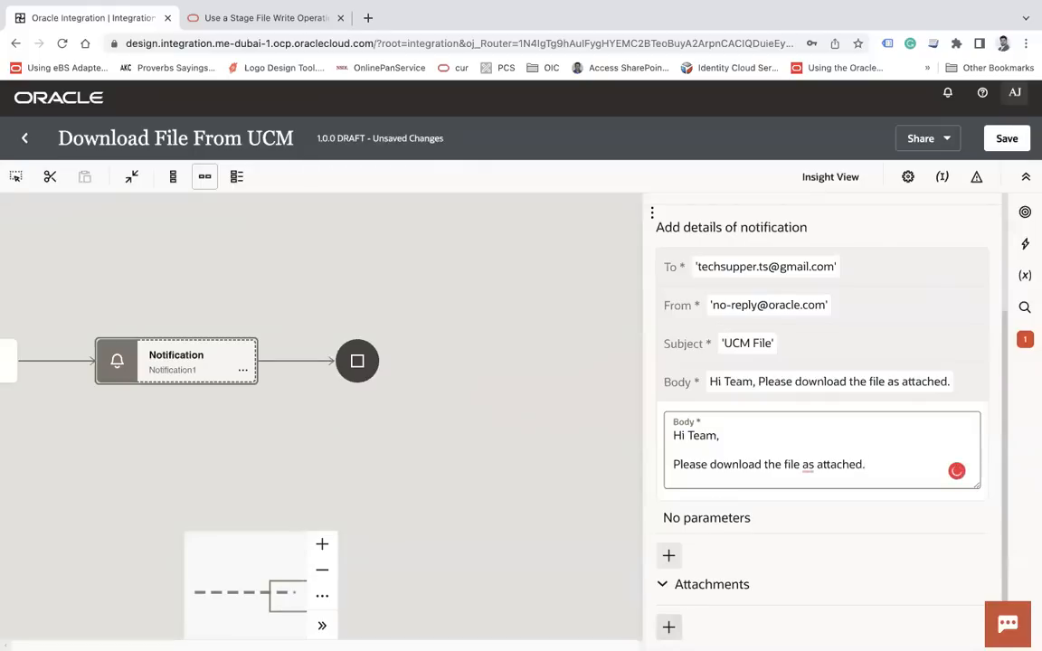
{"action": "left_click", "coordinate": [669, 627]}
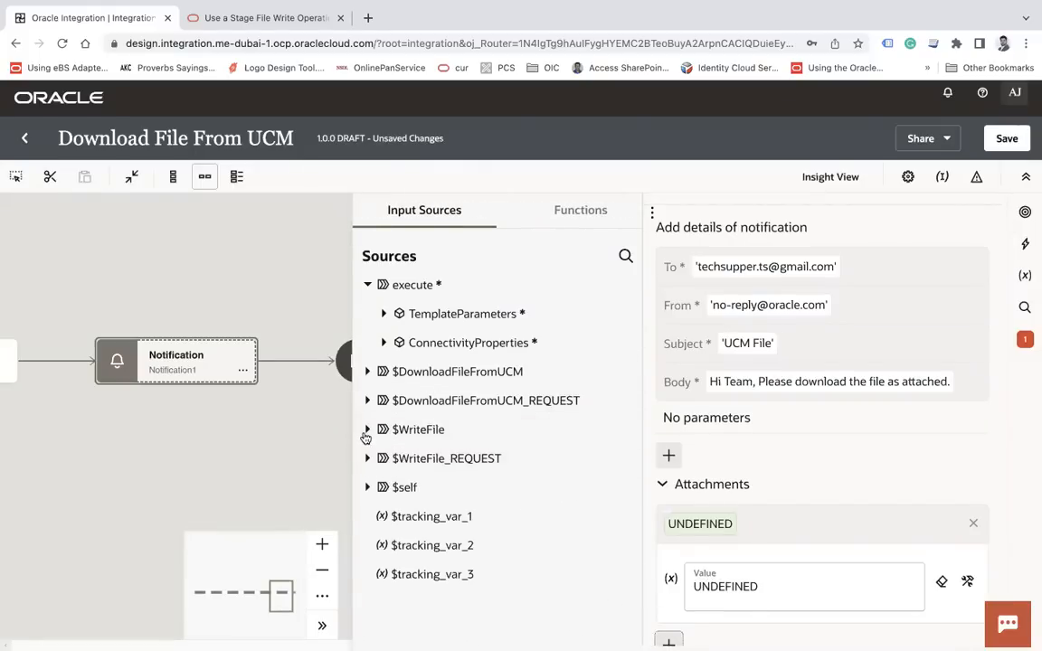
Attach $WriteFile > WriteResponse > ICSFile FileReference to the notification and save the integration
{"action": "left_click", "coordinate": [367, 429]}
{"action": "left_click", "coordinate": [385, 459]}
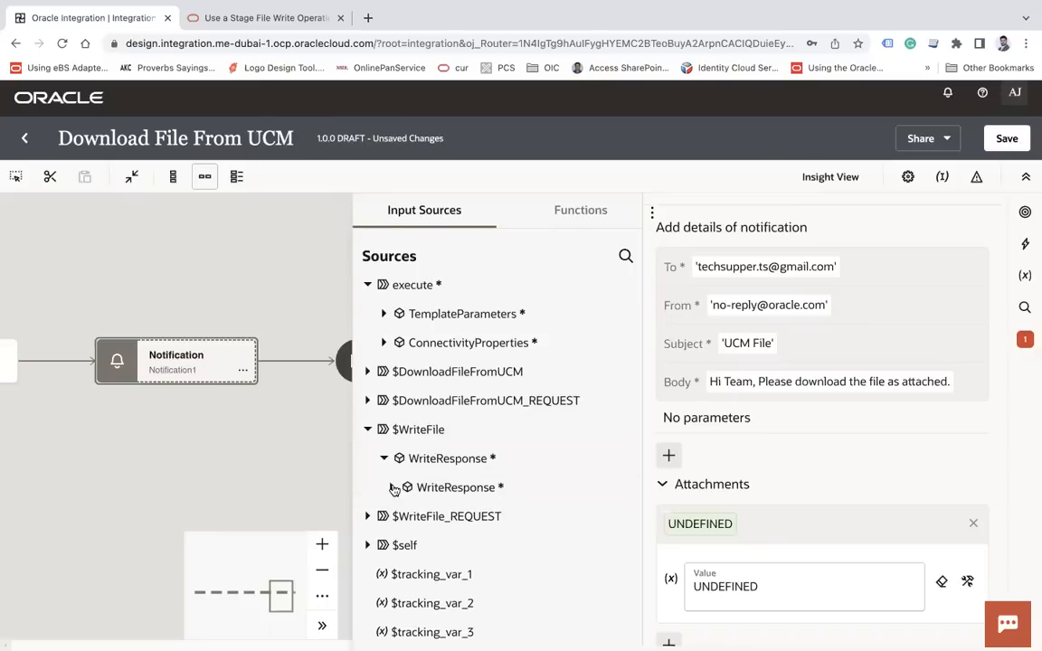
{"action": "left_click", "coordinate": [391, 489]}
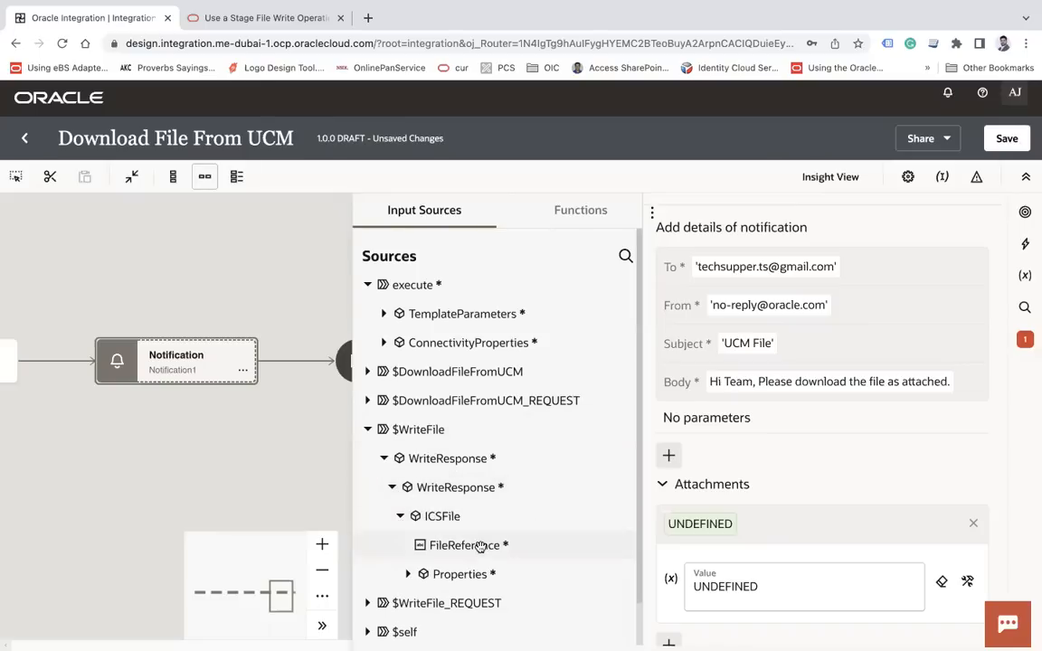
{"action": "scroll", "coordinate": [738, 451], "scroll_direction": "down", "scroll_amount": 1}
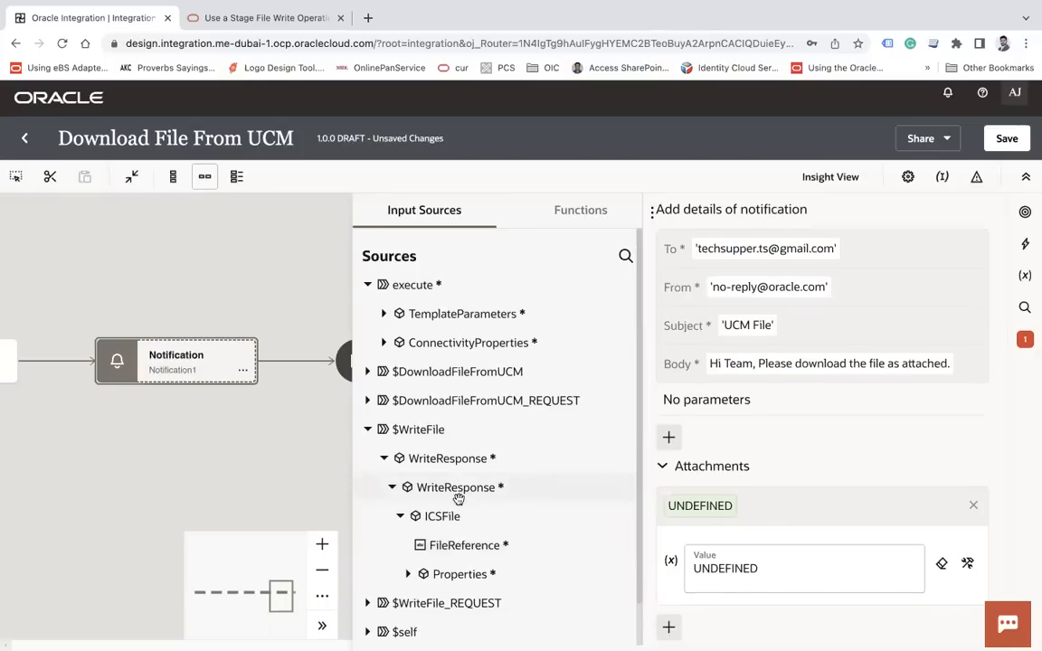
{"action": "left_click_drag", "start_coordinate": [437, 545], "coordinate": [758, 573]}
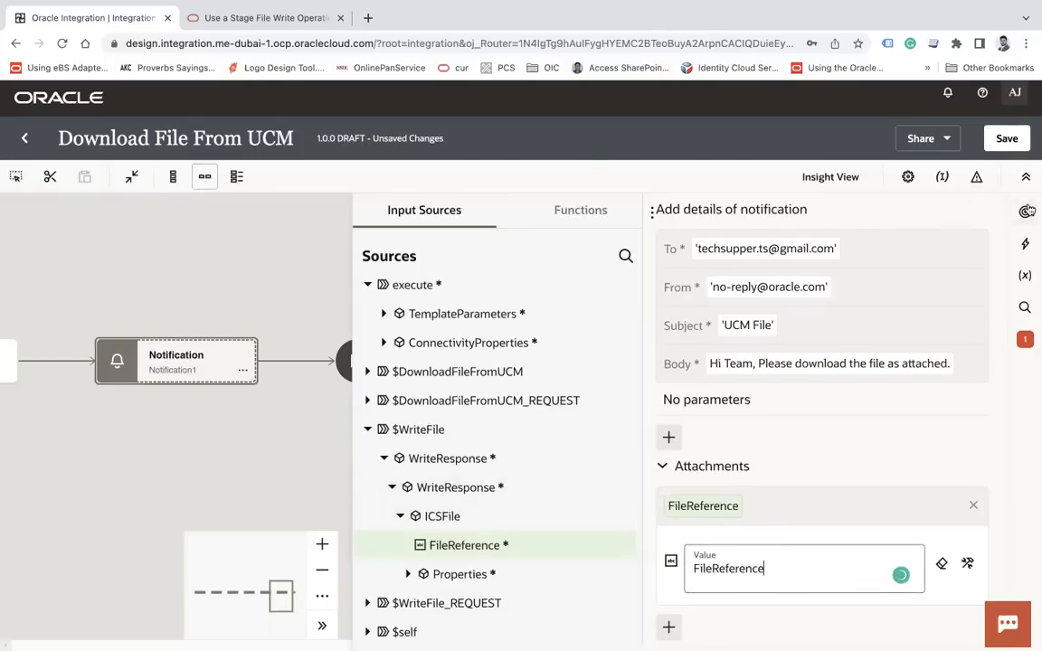
{"action": "left_click", "coordinate": [1006, 140]}
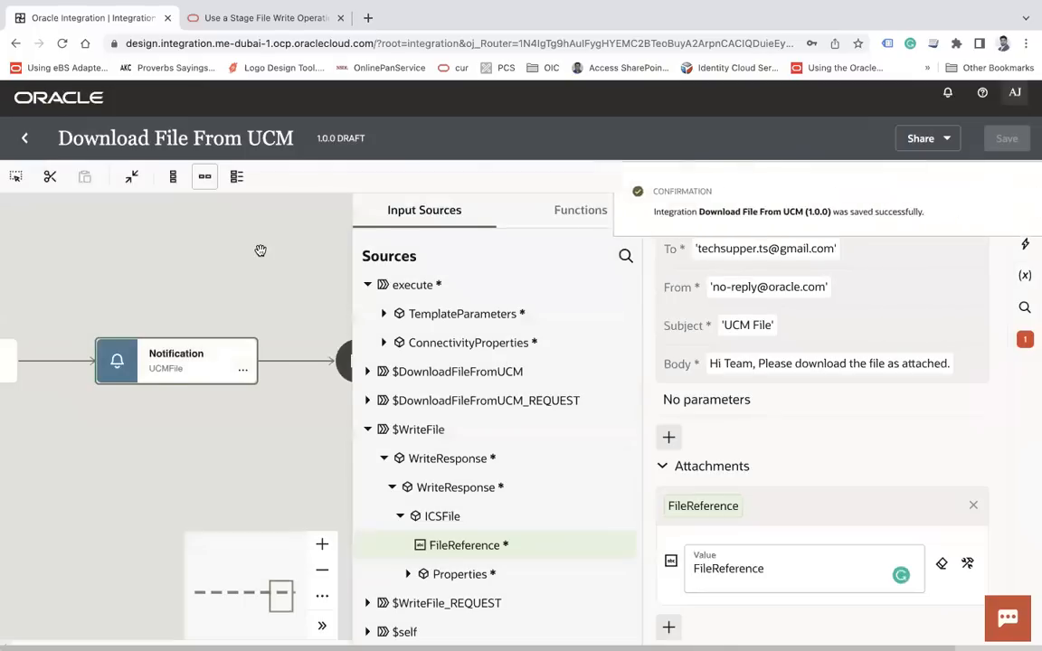
{"action": "left_click", "coordinate": [261, 250]}
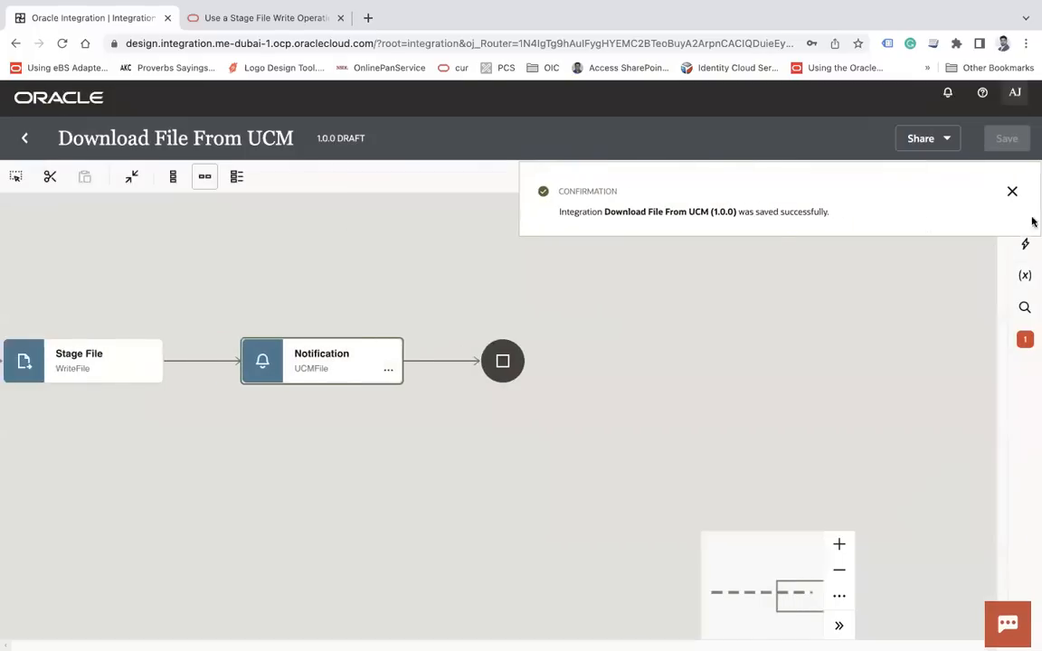
Set TemplateParameters 'id' as the primary business identifier, save, and return to Integrations
{"action": "left_click", "coordinate": [1013, 192]}
{"action": "left_click", "coordinate": [942, 179]}
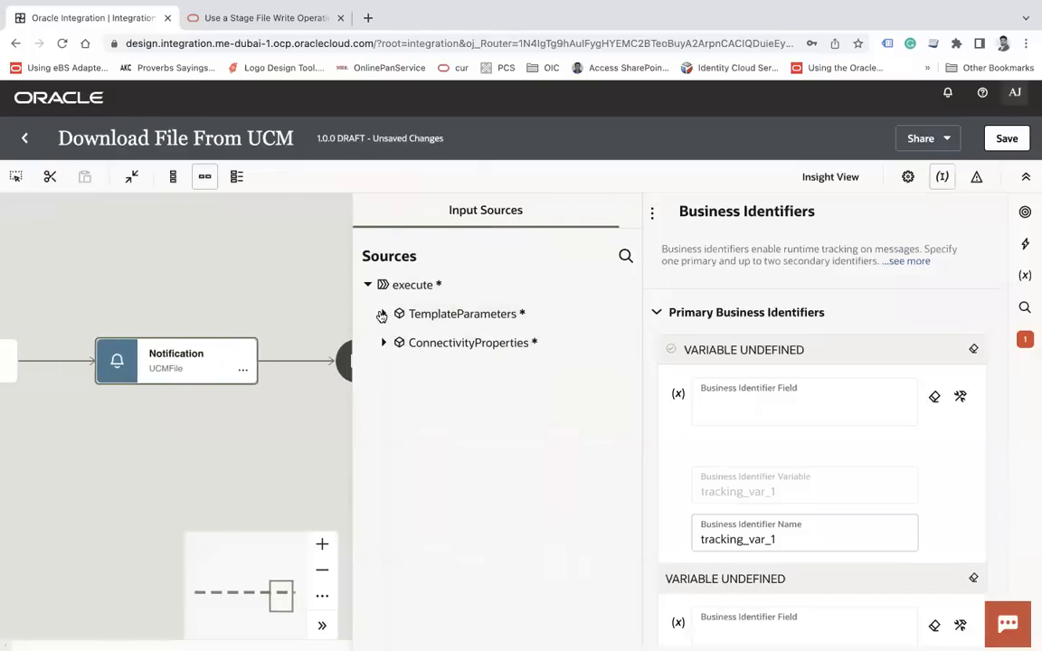
{"action": "left_click", "coordinate": [382, 316]}
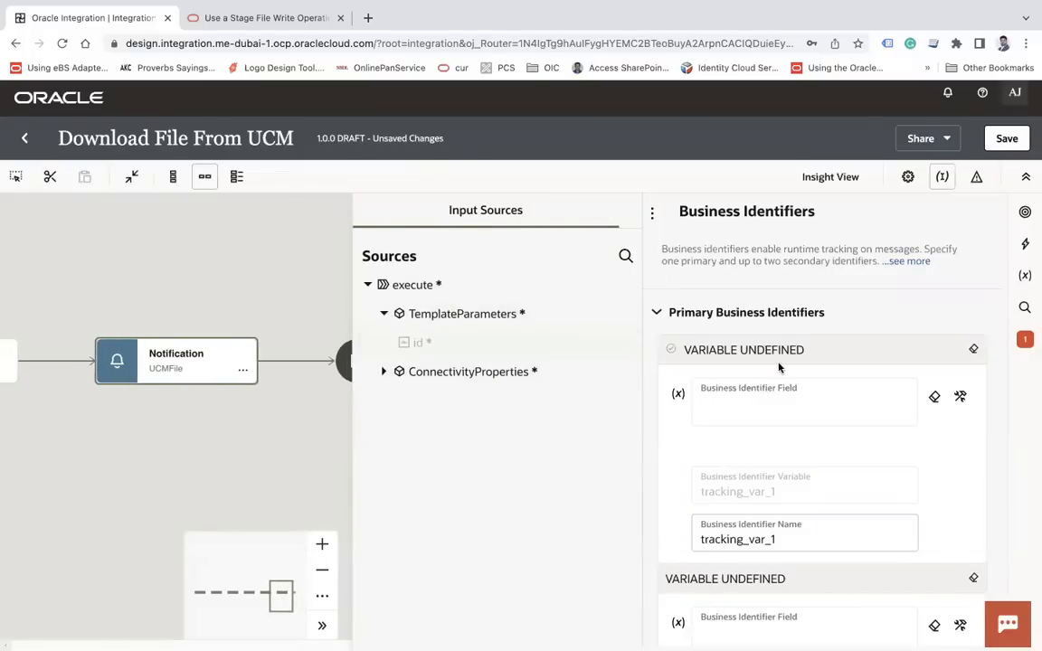
{"action": "left_click_drag", "start_coordinate": [758, 399], "coordinate": [760, 398]}
{"action": "left_click", "coordinate": [1007, 138]}
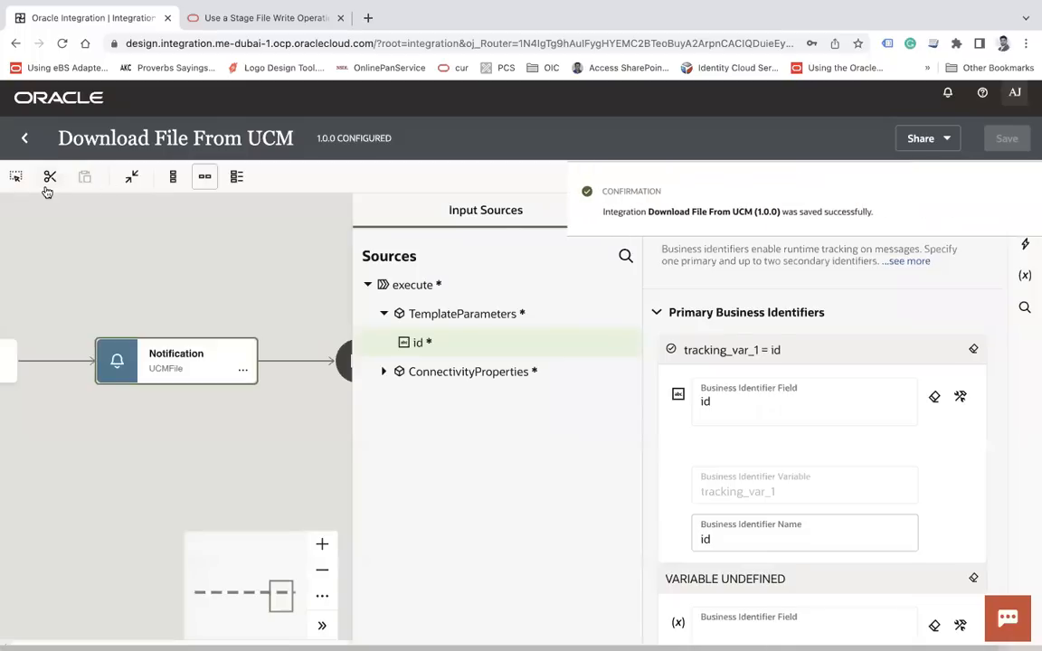
{"action": "left_click", "coordinate": [24, 140]}
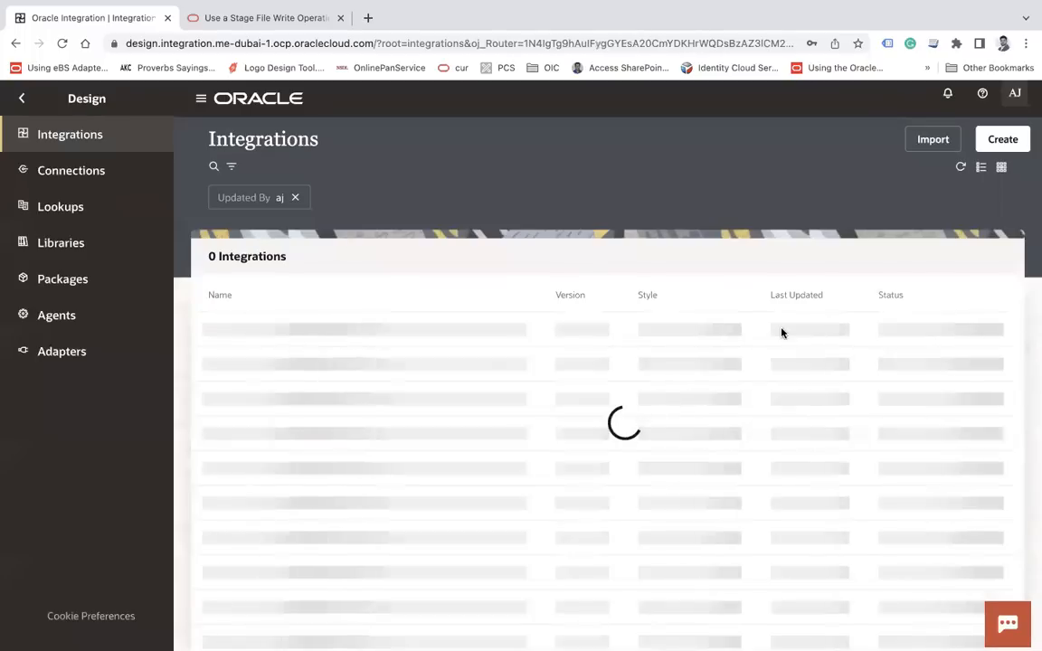
Activate Download File From UCM with Audit tracing, then open its Run page
{"action": "left_click", "coordinate": [908, 335]}
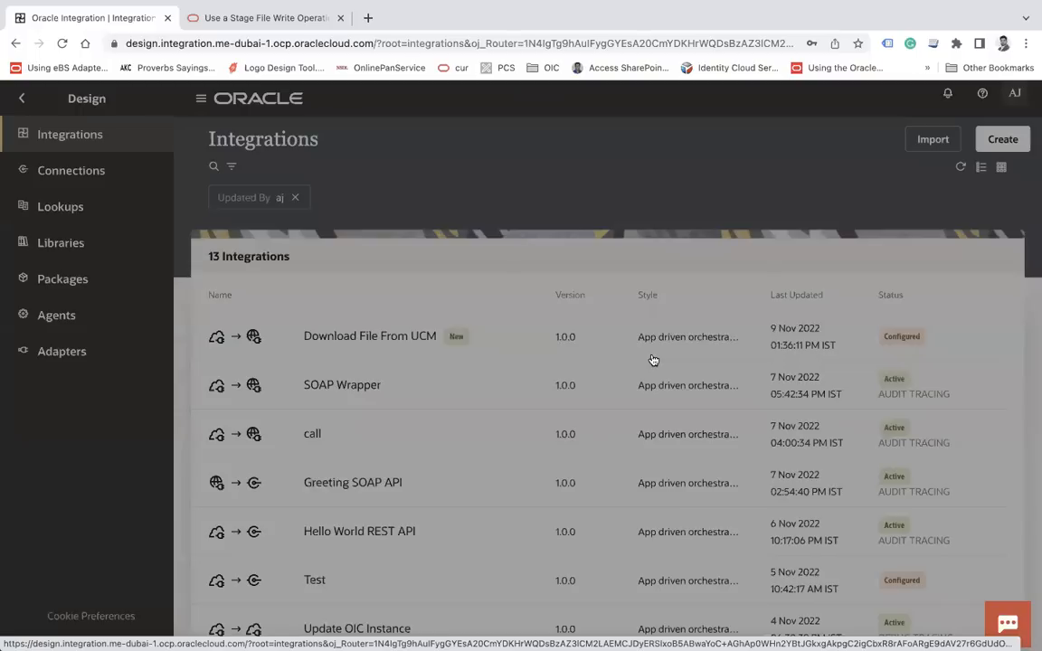
{"action": "left_click", "coordinate": [291, 420]}
{"action": "left_click", "coordinate": [727, 524]}
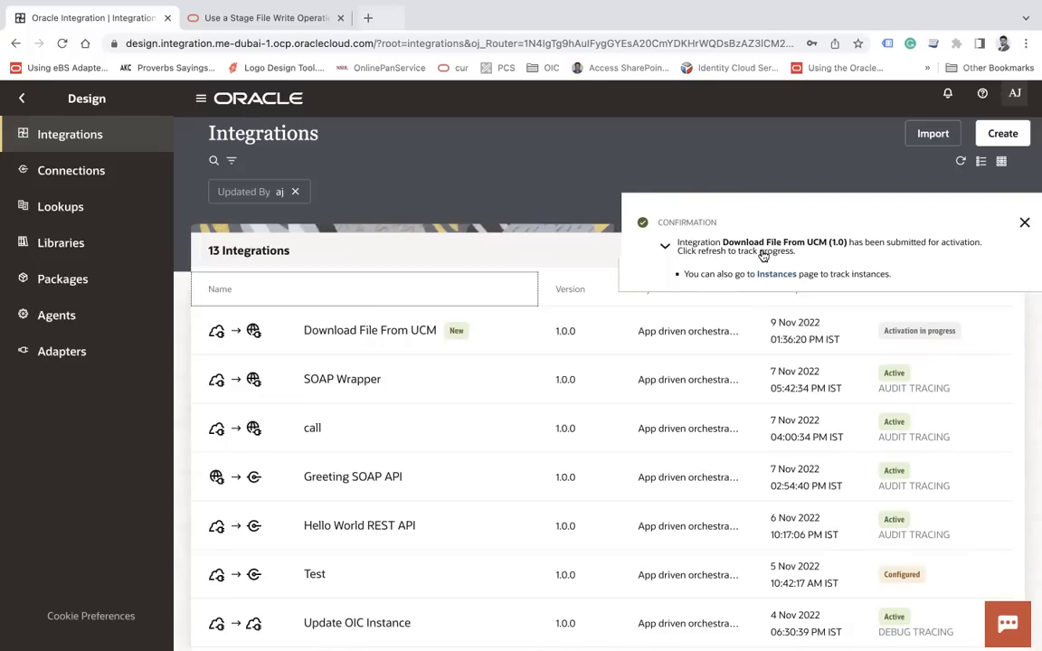
{"action": "left_click", "coordinate": [907, 328]}
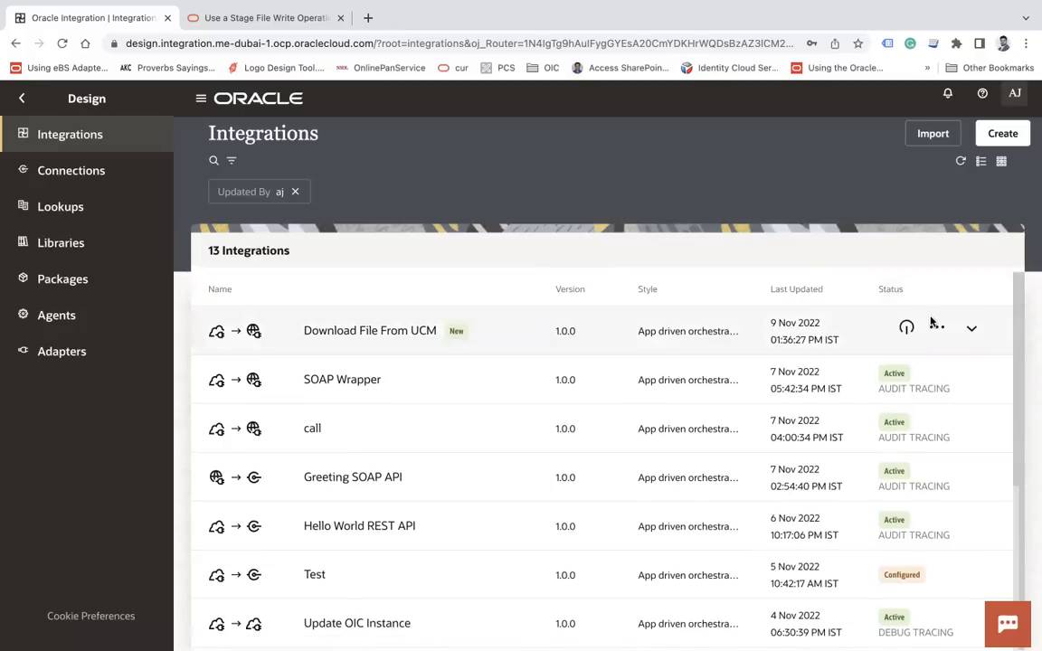
{"action": "left_click", "coordinate": [936, 327]}
{"action": "left_click", "coordinate": [810, 282]}
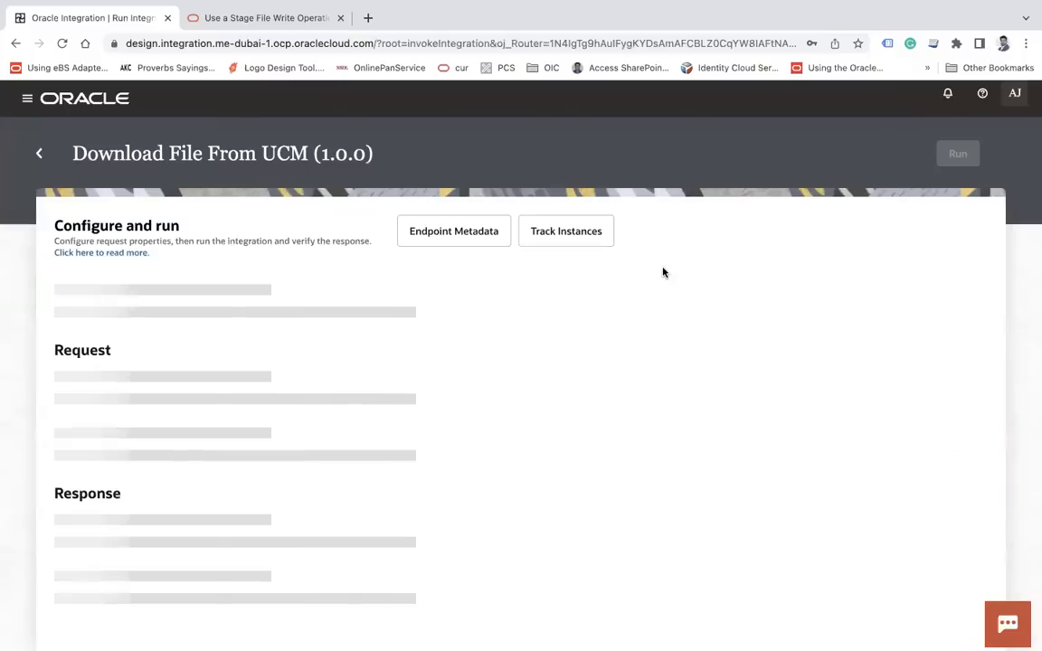
Run with id UCMFA02248978 and refresh the activity stream until processing completes
{"action": "left_click", "coordinate": [379, 411]}
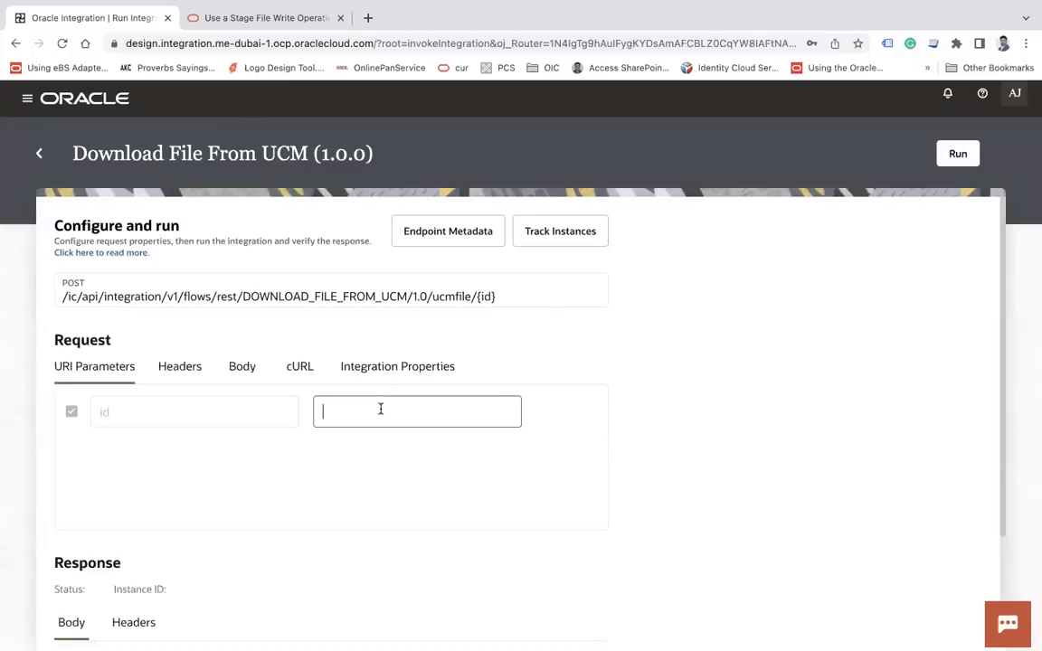
{"action": "type", "text": "UCMFA02248978"}
{"action": "left_click", "coordinate": [958, 160]}
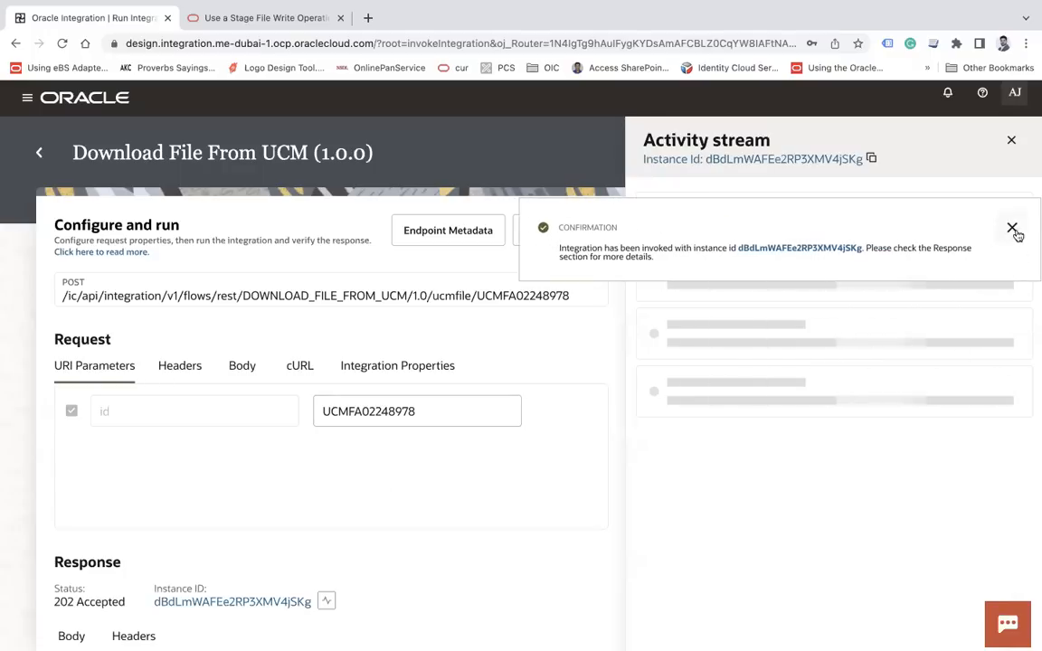
{"action": "left_click", "coordinate": [1014, 230]}
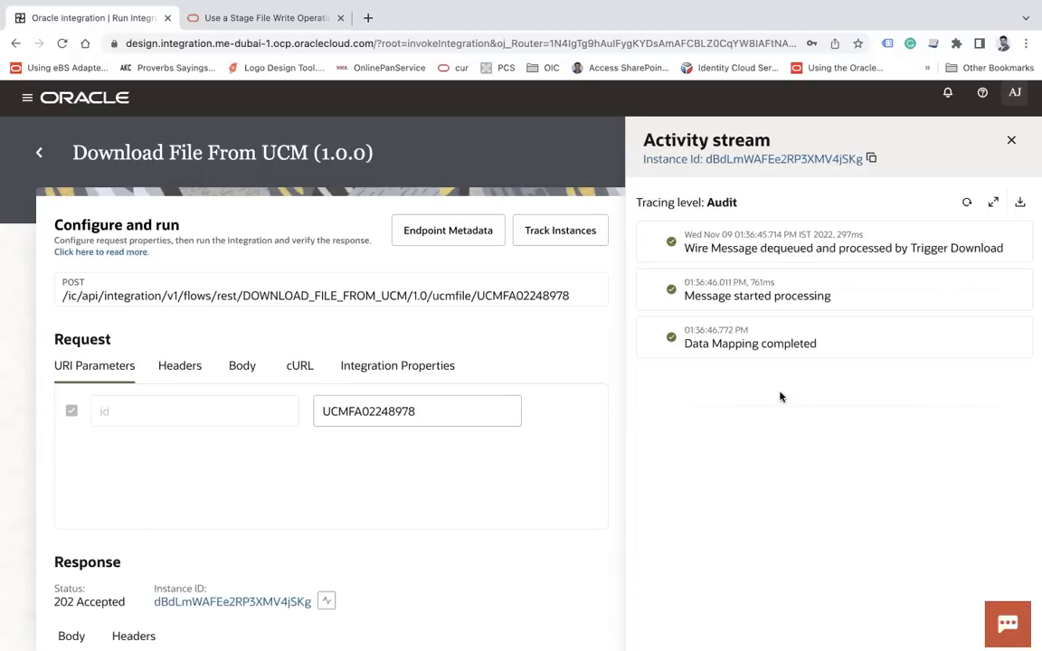
{"action": "left_click", "coordinate": [967, 203]}
{"action": "left_click", "coordinate": [967, 203]}
{"action": "left_click", "coordinate": [968, 203]}
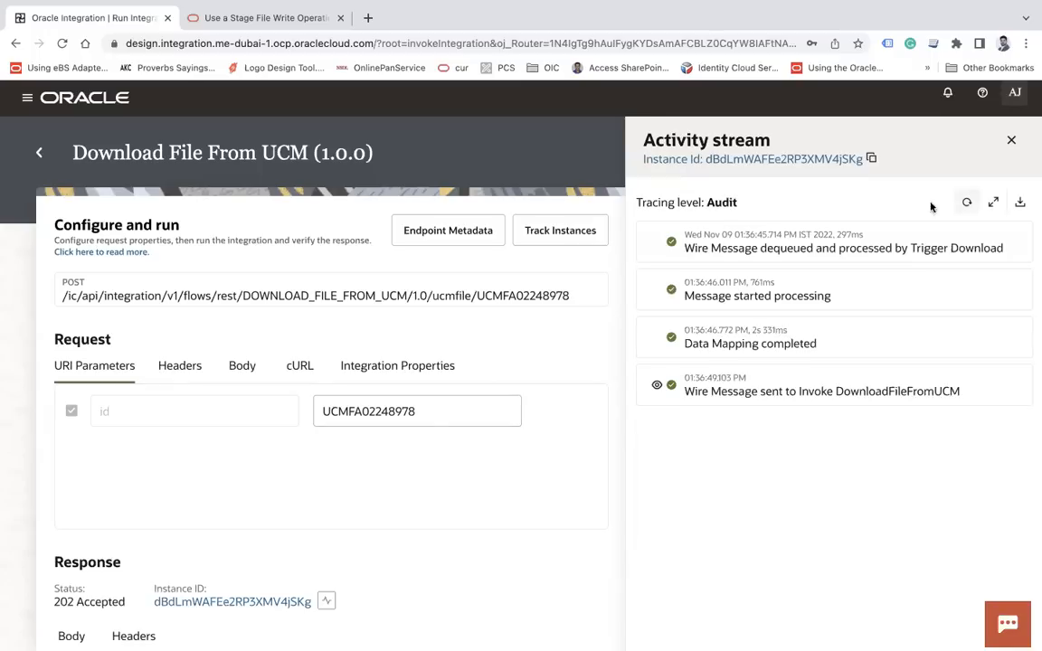
{"action": "left_click", "coordinate": [968, 204]}
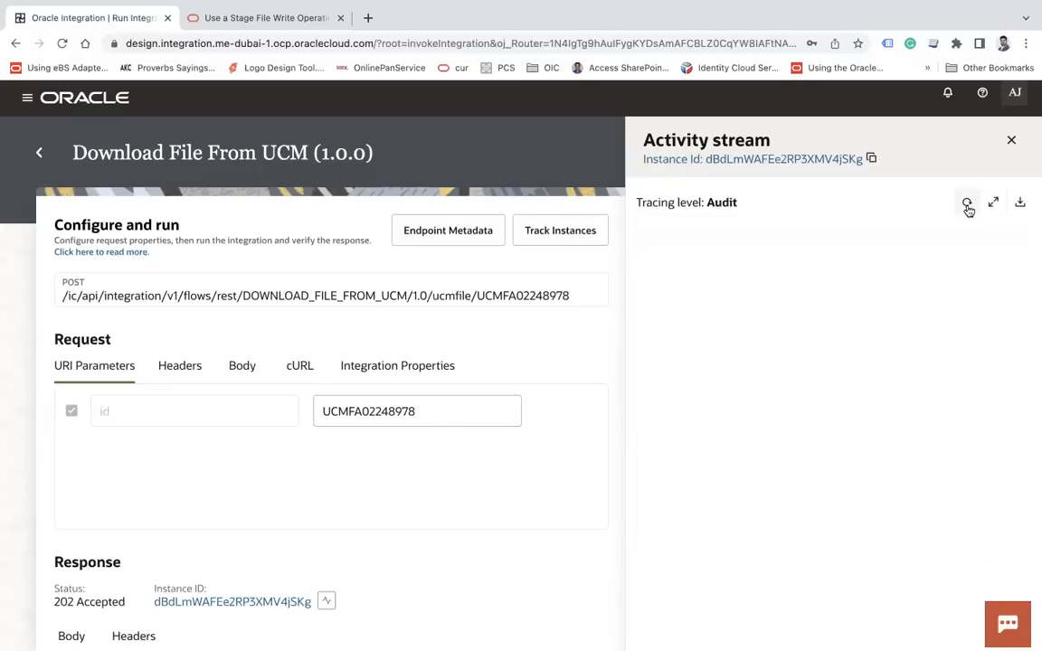
{"action": "scroll", "coordinate": [910, 558], "scroll_direction": "down", "scroll_amount": 1}
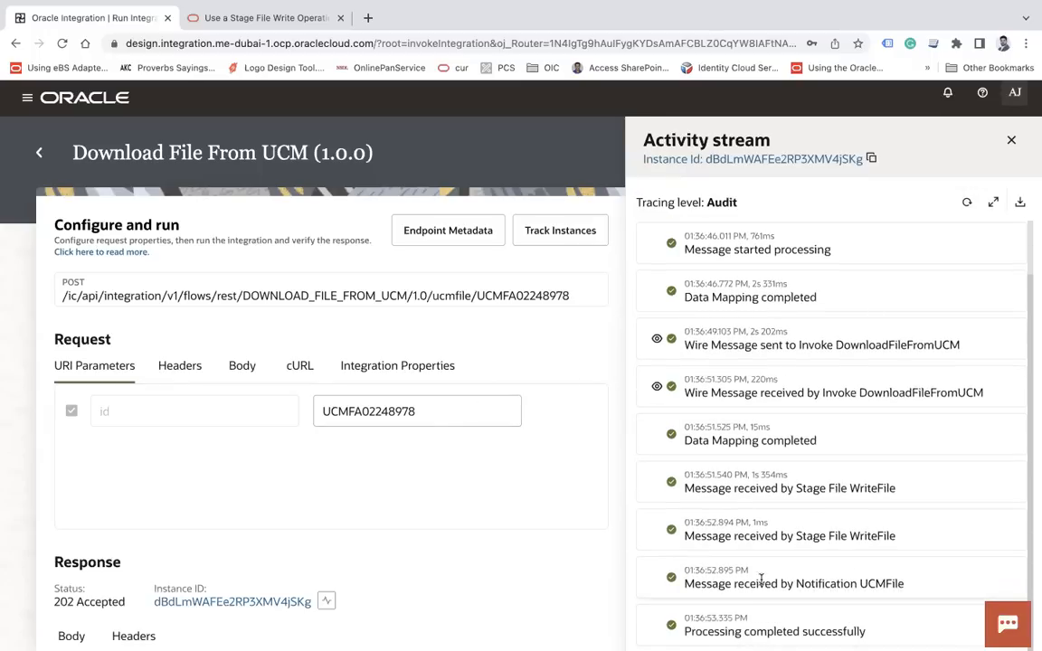
{"action": "left_click", "coordinate": [968, 203]}
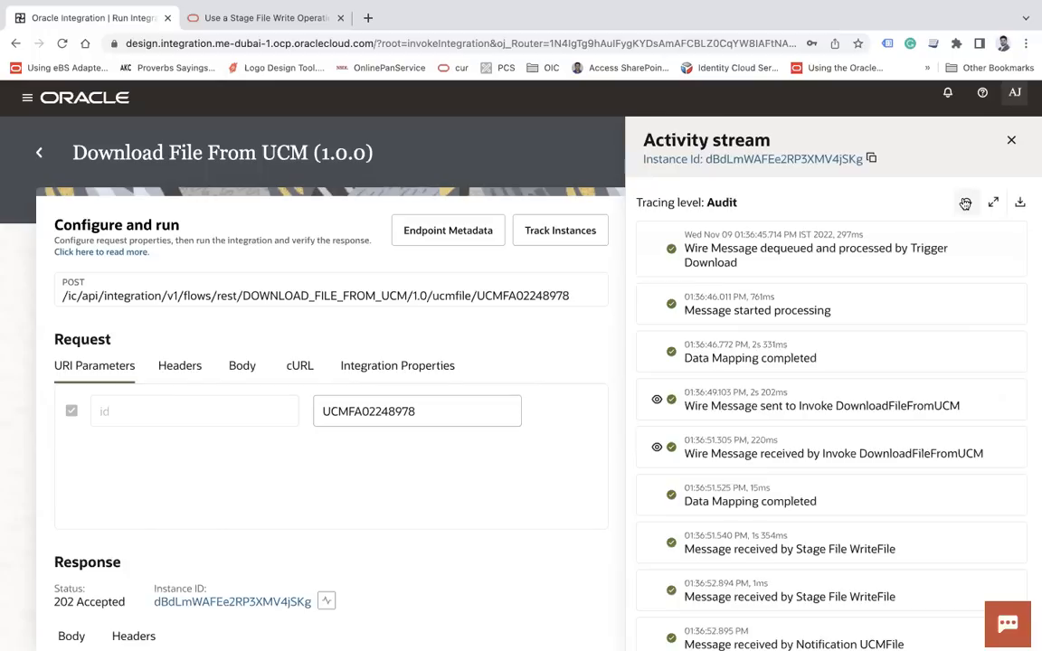
{"action": "scroll", "coordinate": [804, 351], "scroll_direction": "down", "scroll_amount": 2}
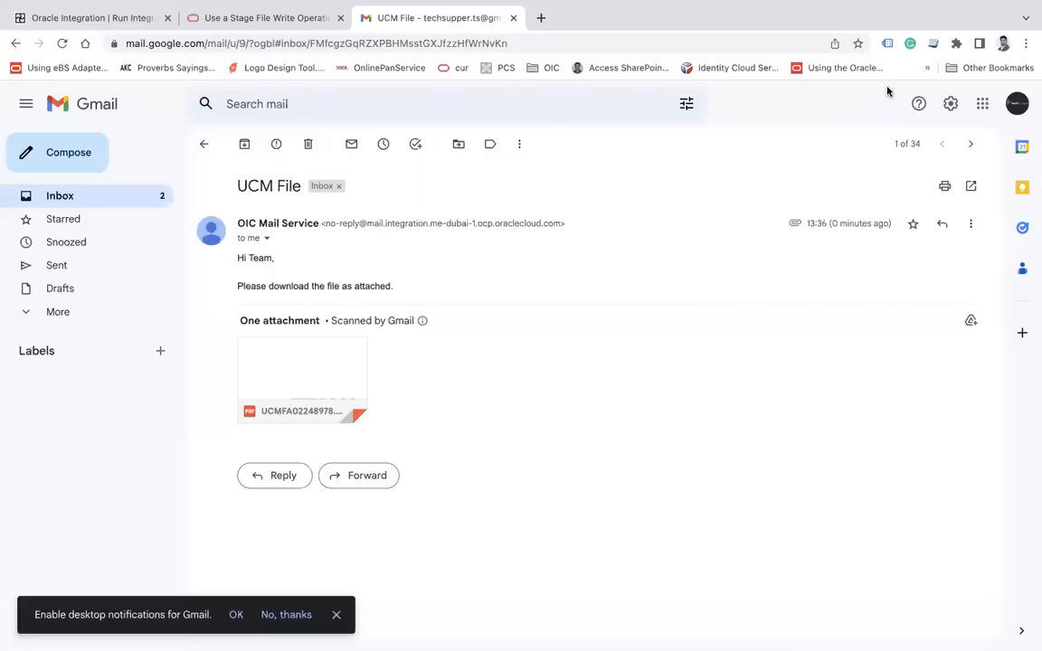
Preview the attached UCMFA02248978.pdf in the 'UCM File' email, then close the preview
{"action": "left_click", "coordinate": [323, 365]}
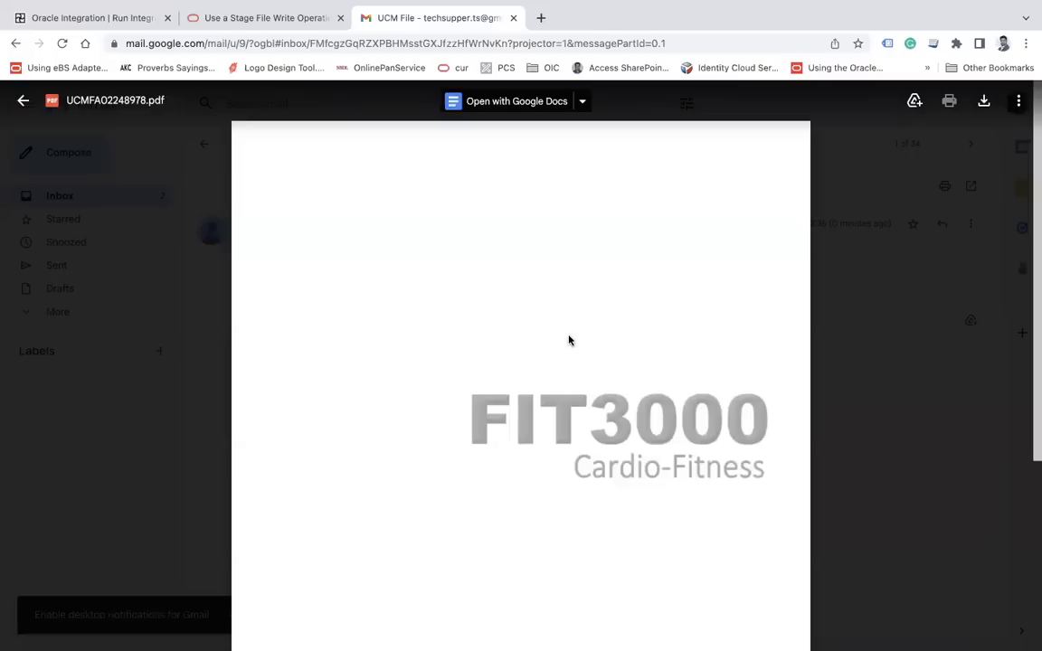
{"action": "key", "text": "Escape"}
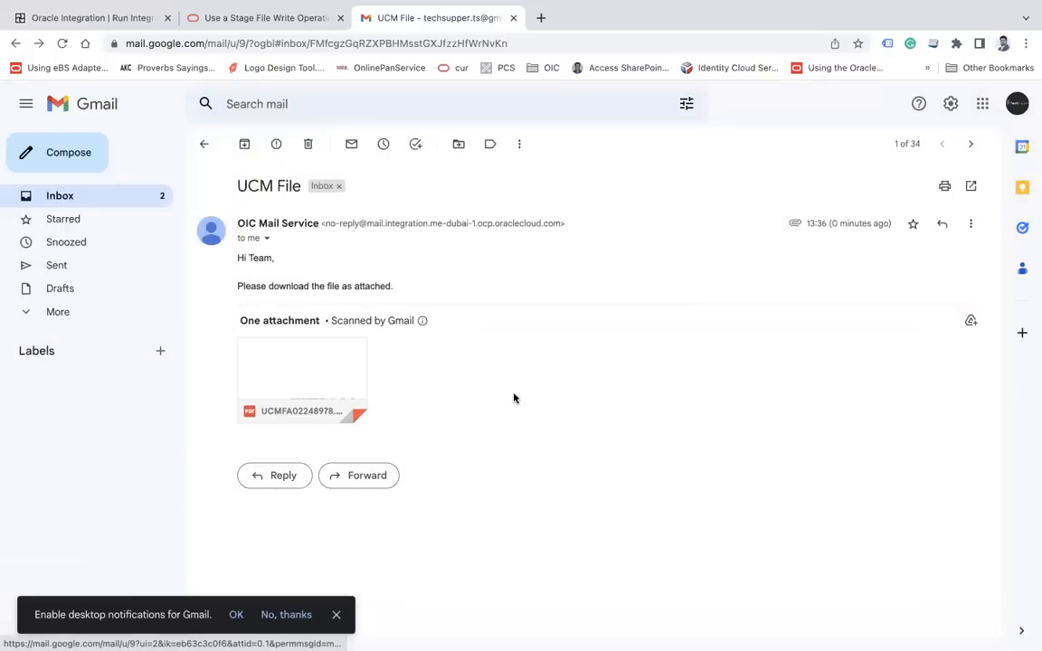